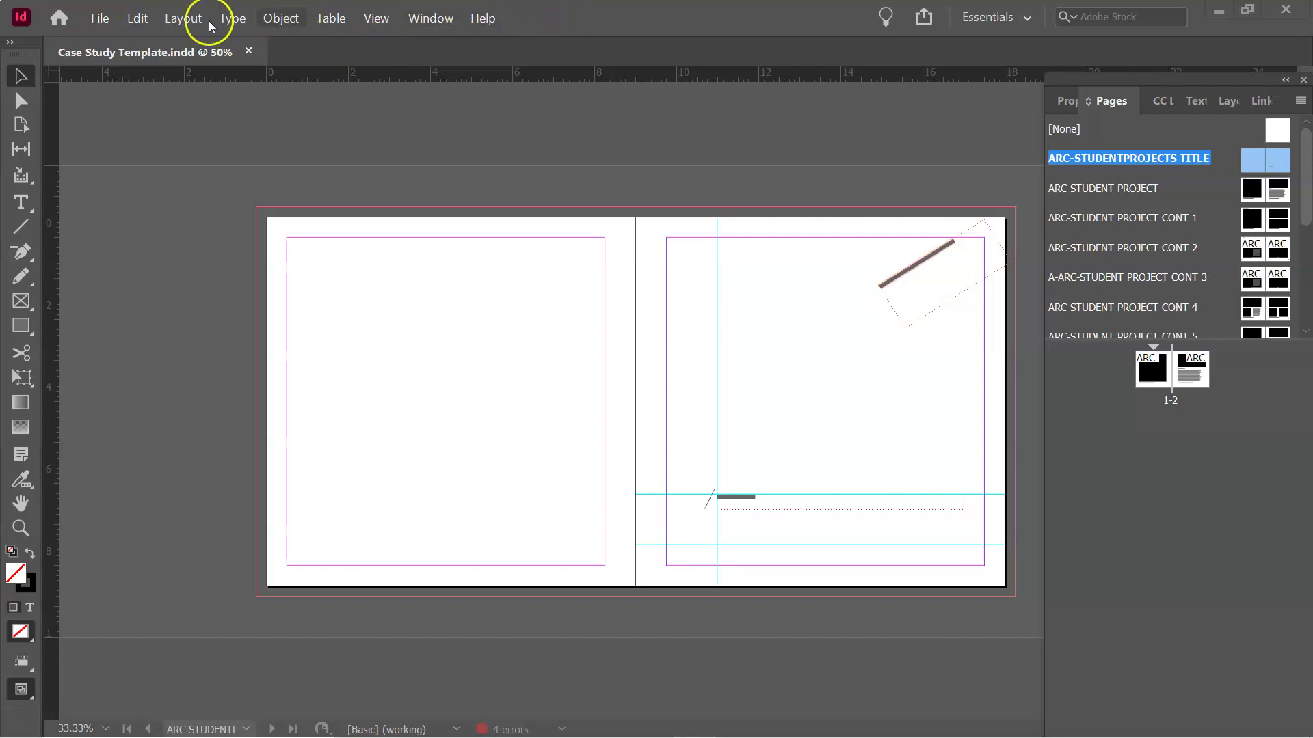
{"action": "left_click", "coordinate": [101, 19]}
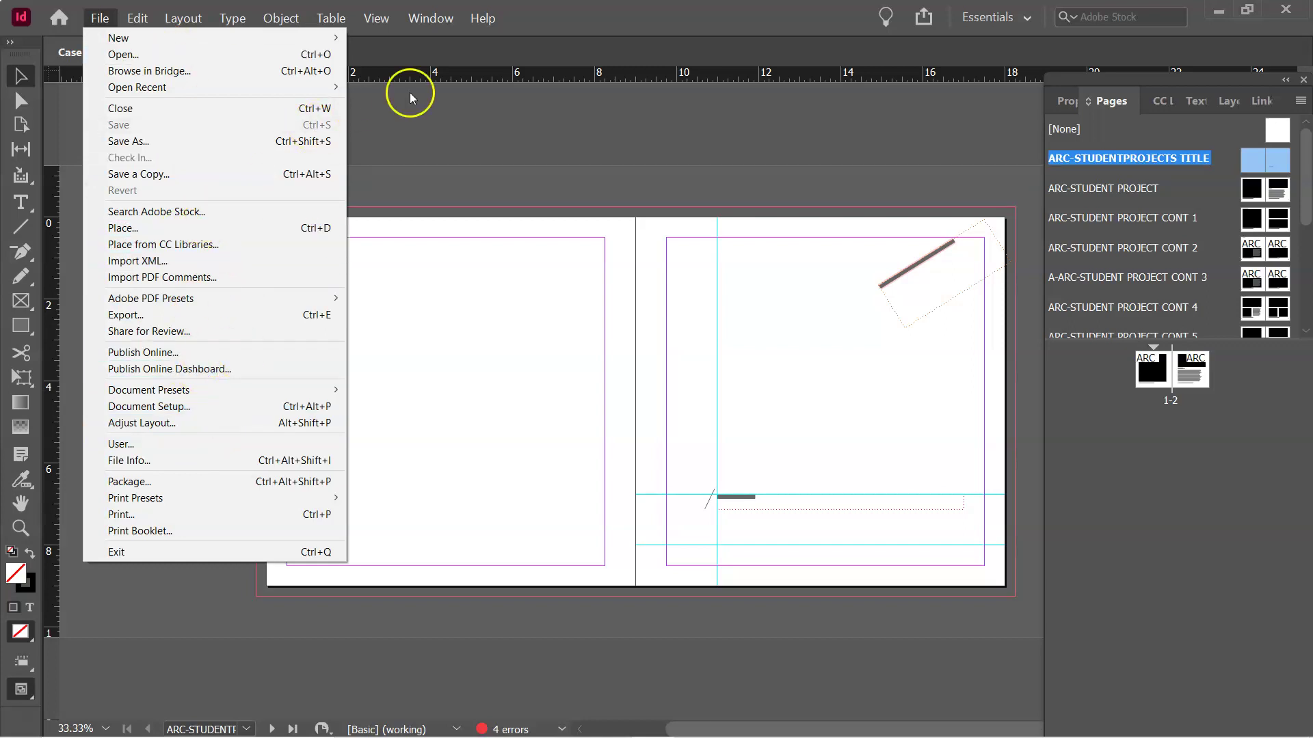
{"action": "left_click", "coordinate": [605, 19]}
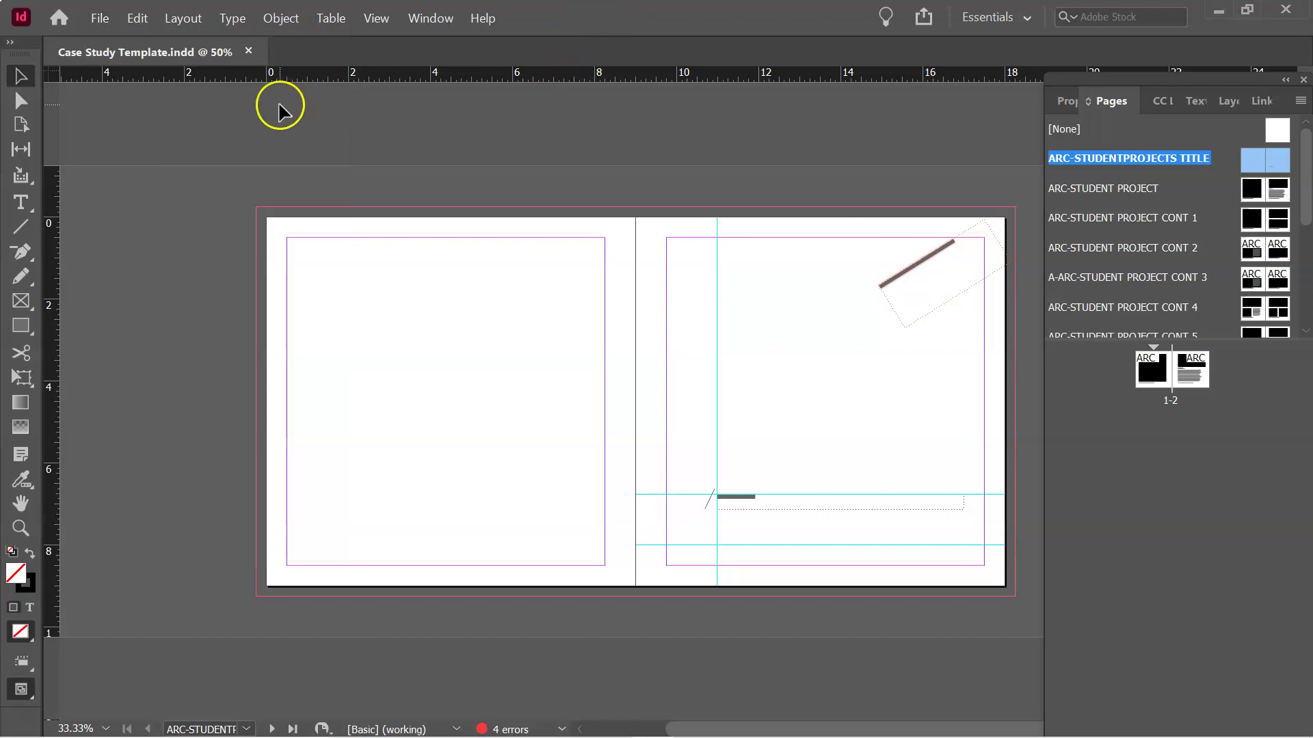
{"action": "left_click", "coordinate": [133, 23]}
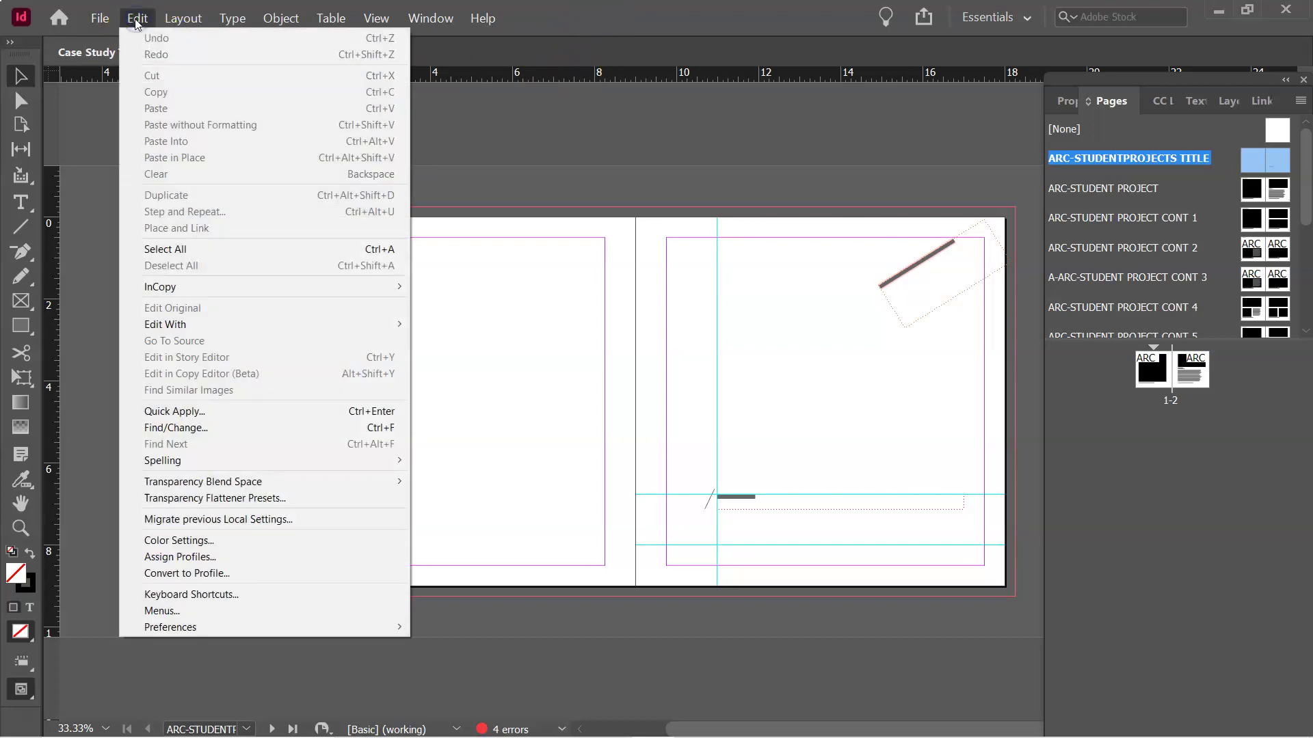
{"action": "left_click", "coordinate": [181, 21]}
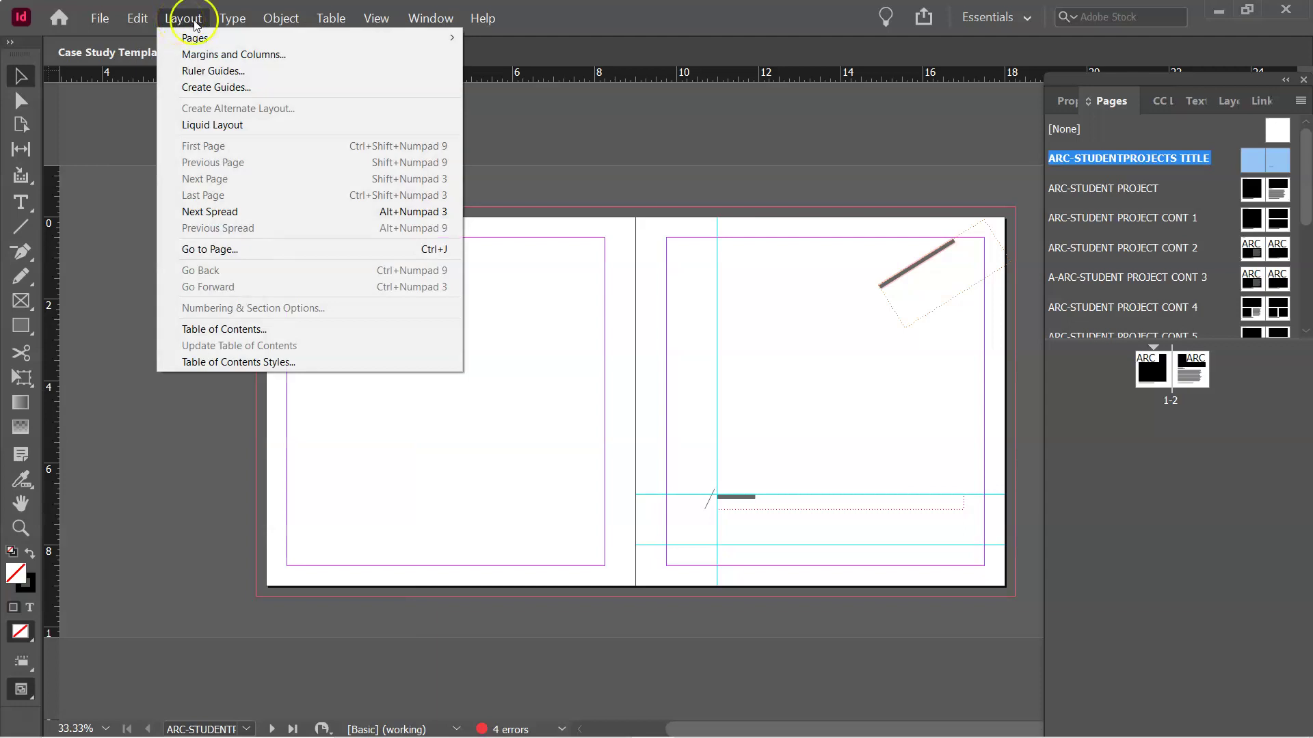
{"action": "left_click", "coordinate": [654, 19]}
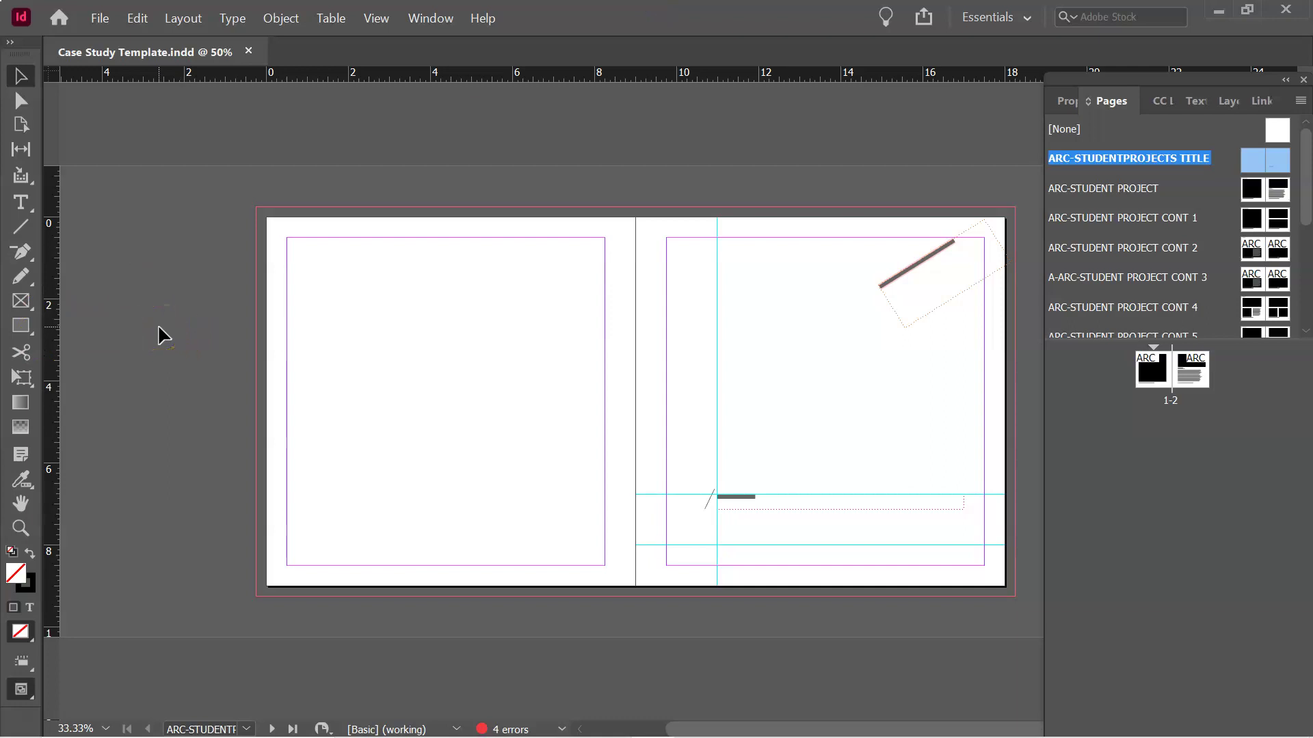
Examine the rotated "NEW CHAPTER FOR STUDENT PROJECTS" note on the title spread's right-hand page
{"action": "left_click_drag", "start_coordinate": [728, 726], "coordinate": [812, 724]}
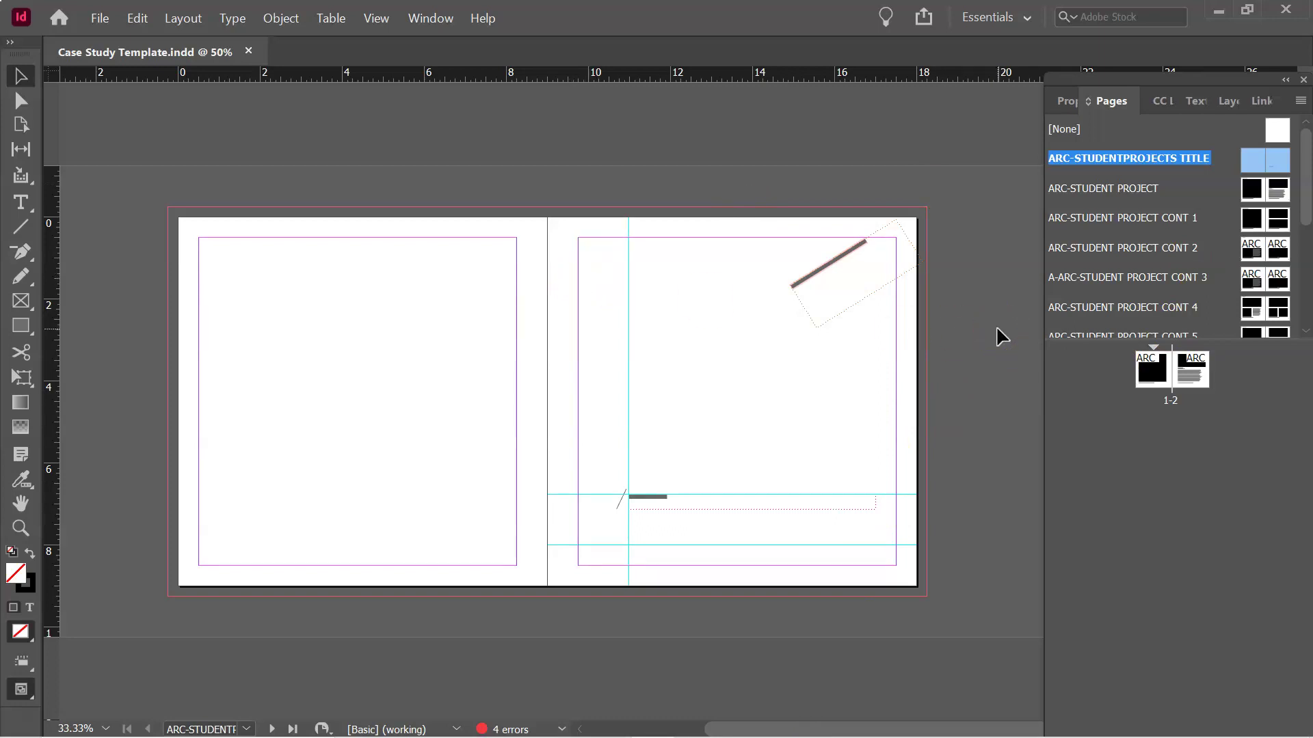
{"action": "key", "text": "ctrl+equal"}
{"action": "key", "text": "ctrl+equal"}
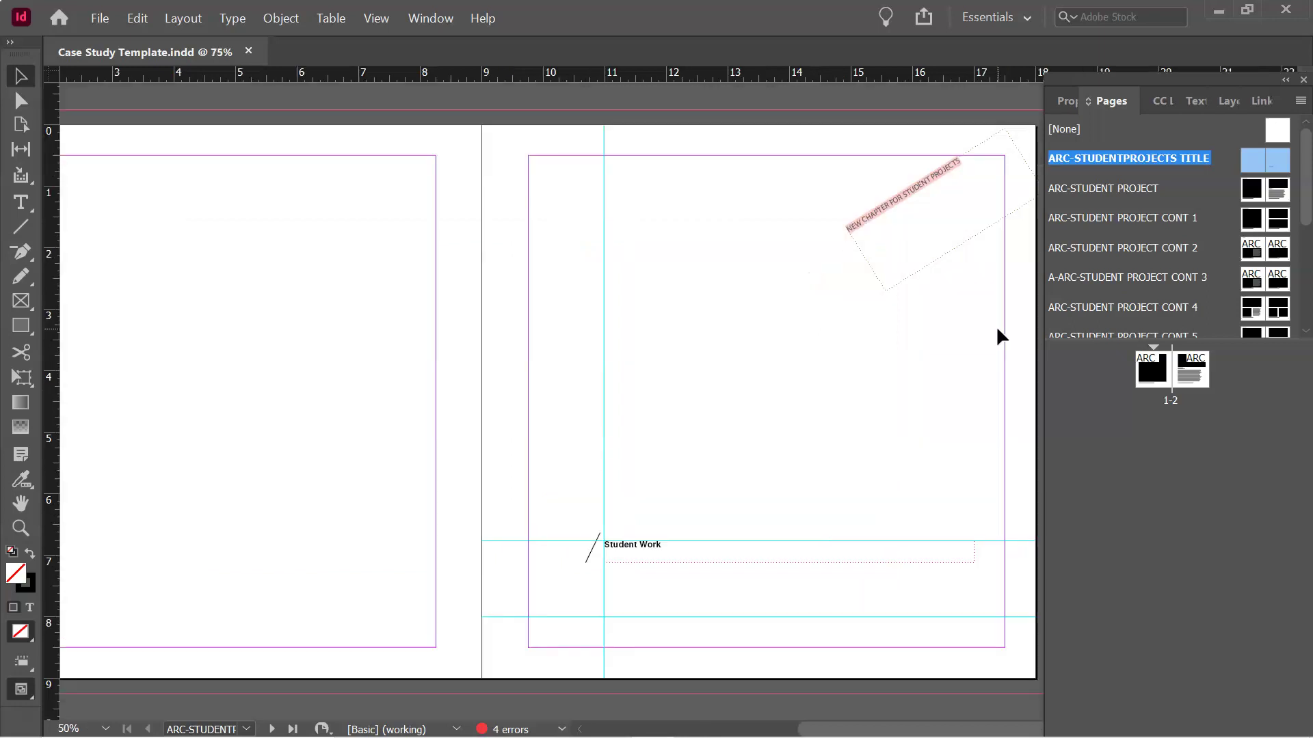
{"action": "scroll", "coordinate": [933, 340], "scroll_direction": "up", "scroll_amount": 3}
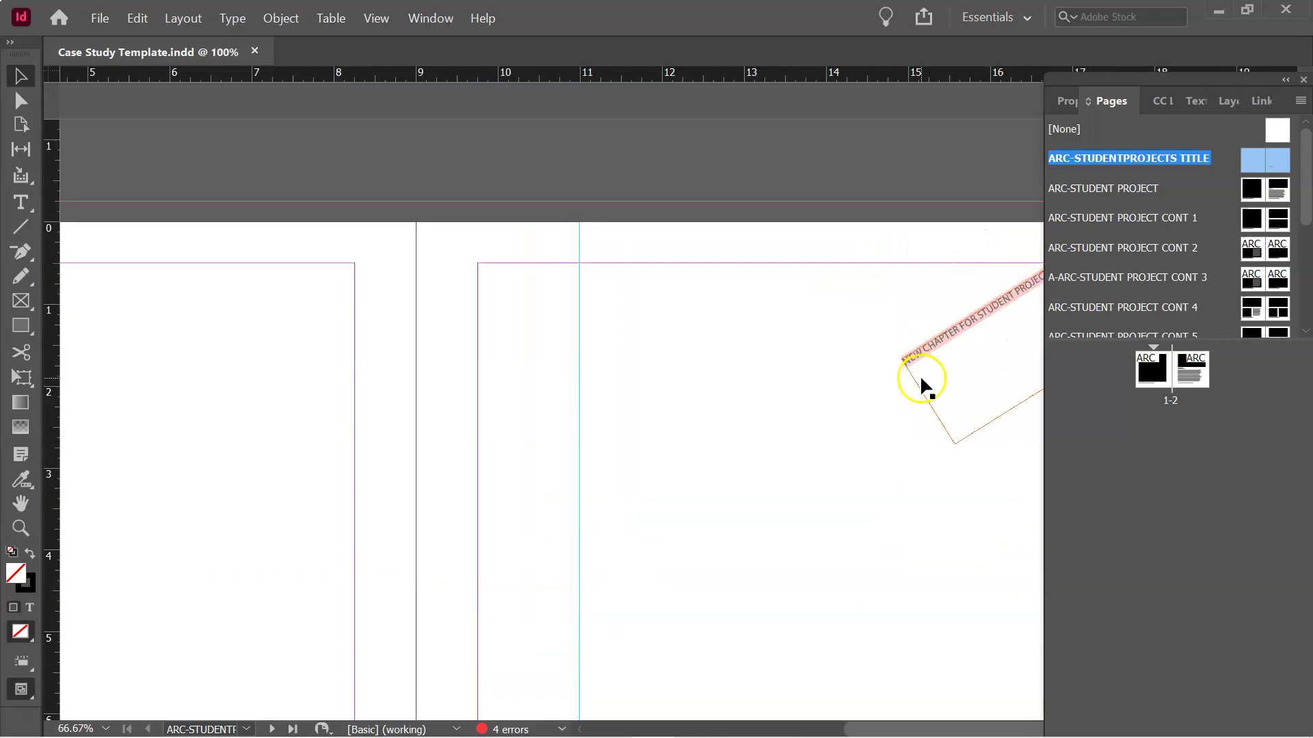
{"action": "left_click", "coordinate": [920, 392]}
{"action": "scroll", "coordinate": [944, 705], "scroll_direction": "right", "scroll_amount": 4}
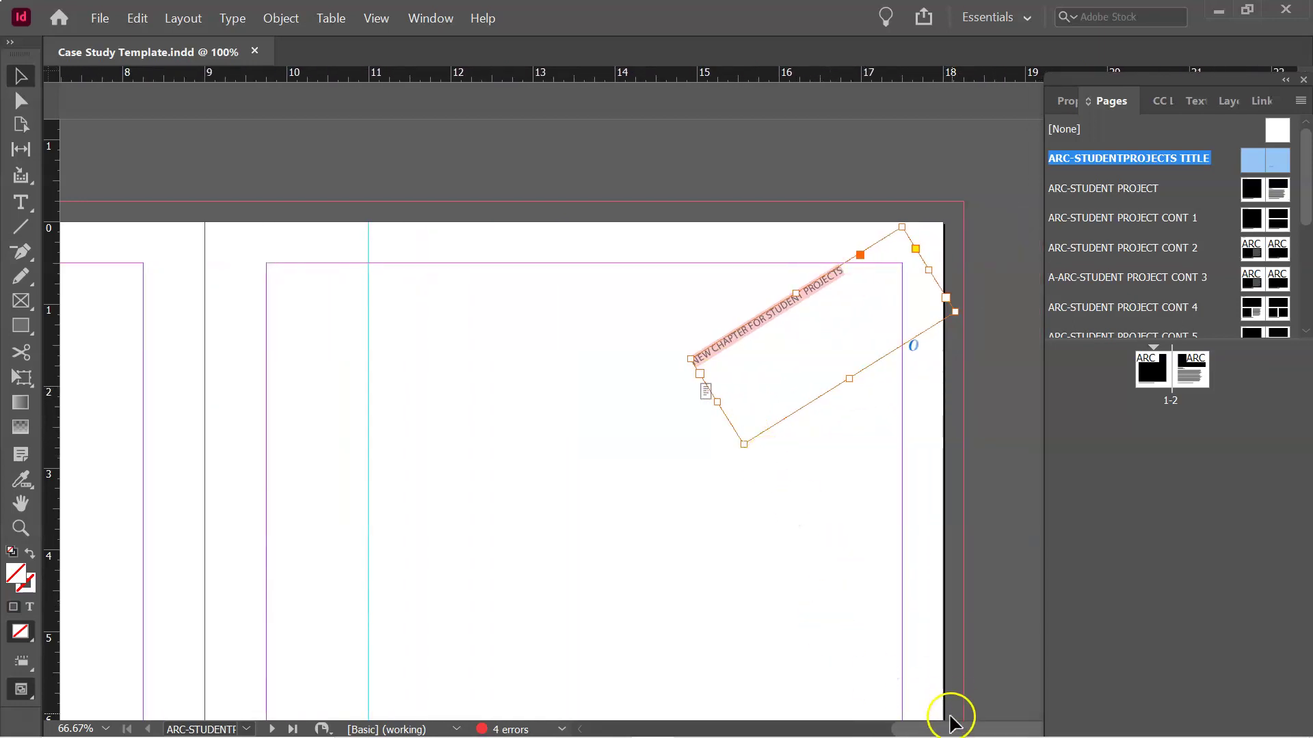
{"action": "left_click_drag", "start_coordinate": [944, 729], "coordinate": [991, 692]}
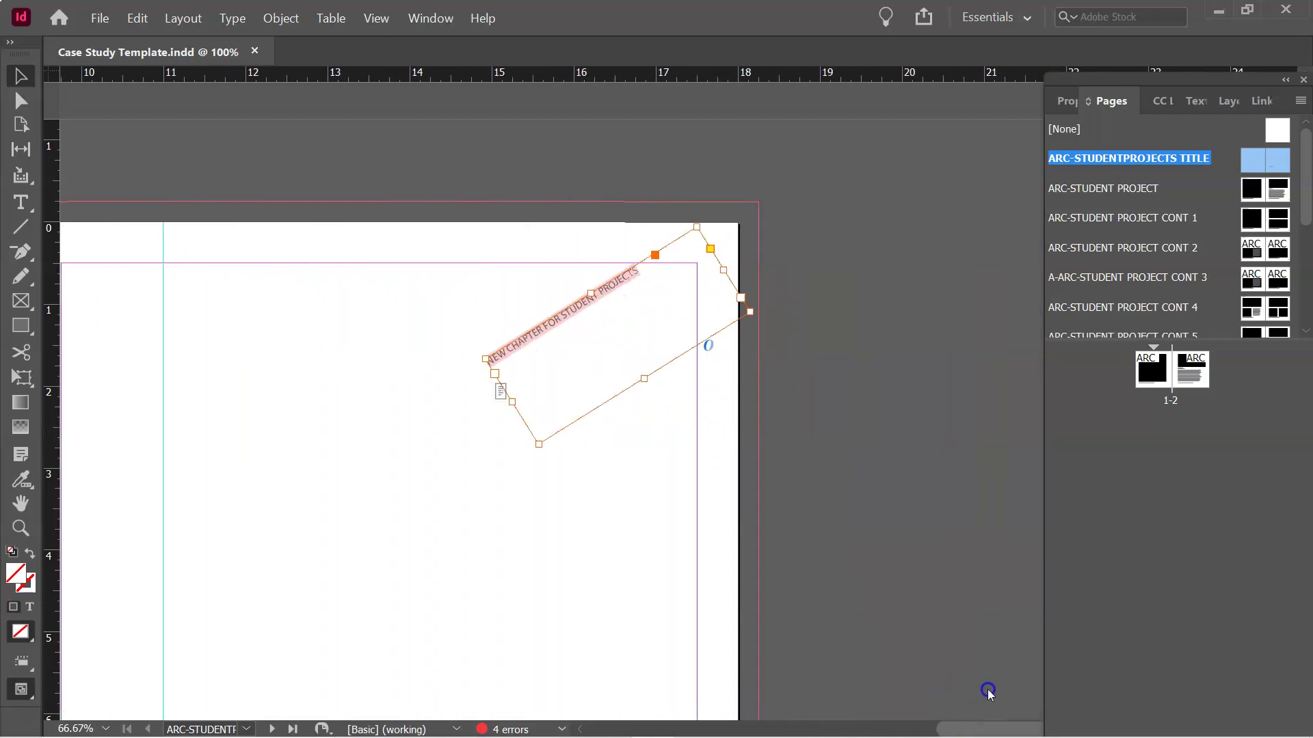
Save the template as a new document named "Case Study Arch 113 Project.indd" in the Arch 113 folder
{"action": "left_click", "coordinate": [97, 20]}
{"action": "left_click", "coordinate": [138, 145]}
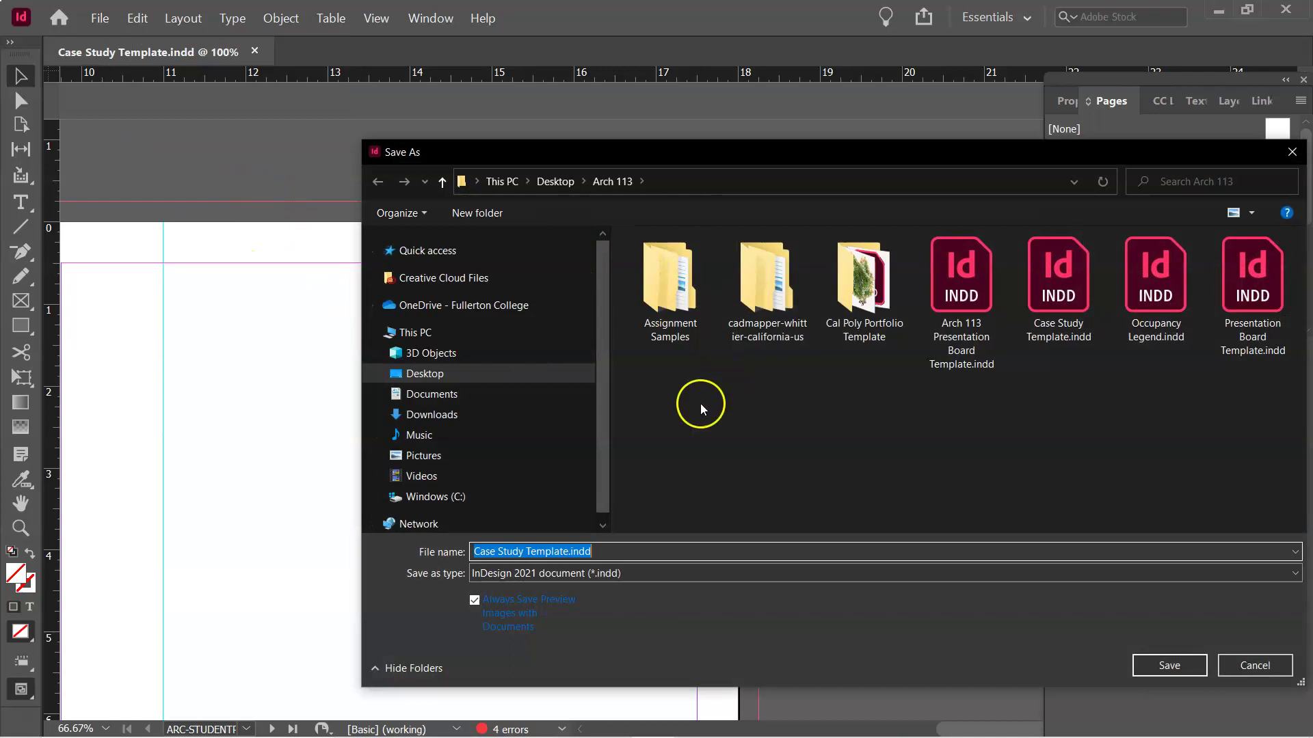
{"action": "left_click", "coordinate": [524, 551]}
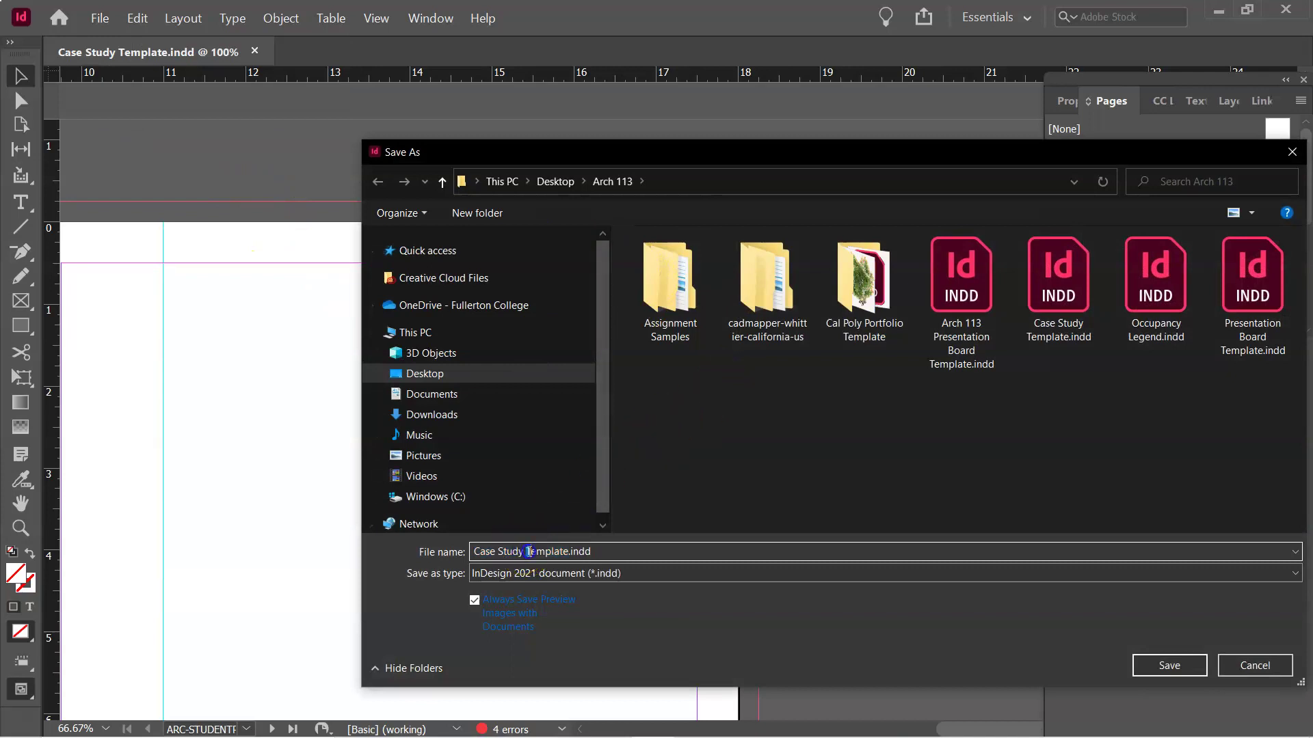
{"action": "double_click", "coordinate": [537, 551]}
{"action": "type", "text": "Arch 113"}
{"action": "key", "text": "BackSpace"}
{"action": "key", "text": "BackSpace"}
{"action": "type", "text": "3 Project"}
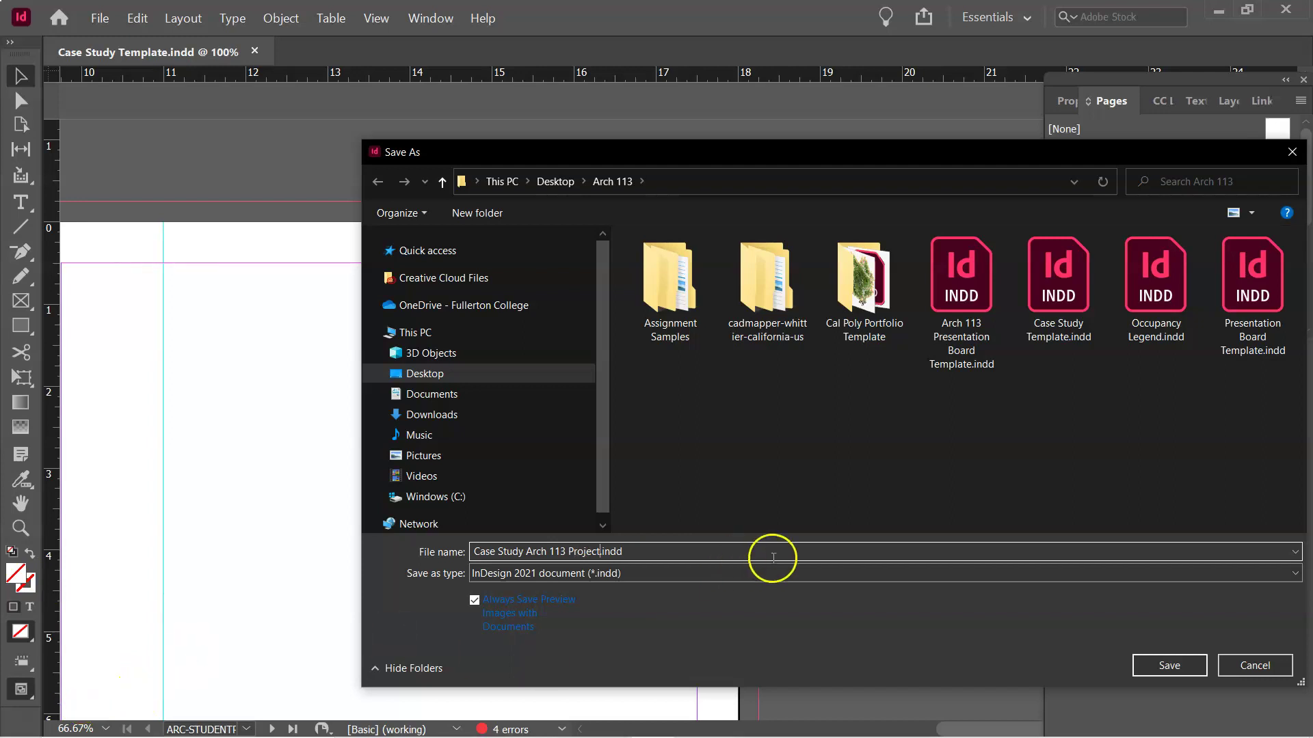
{"action": "left_click", "coordinate": [1162, 663]}
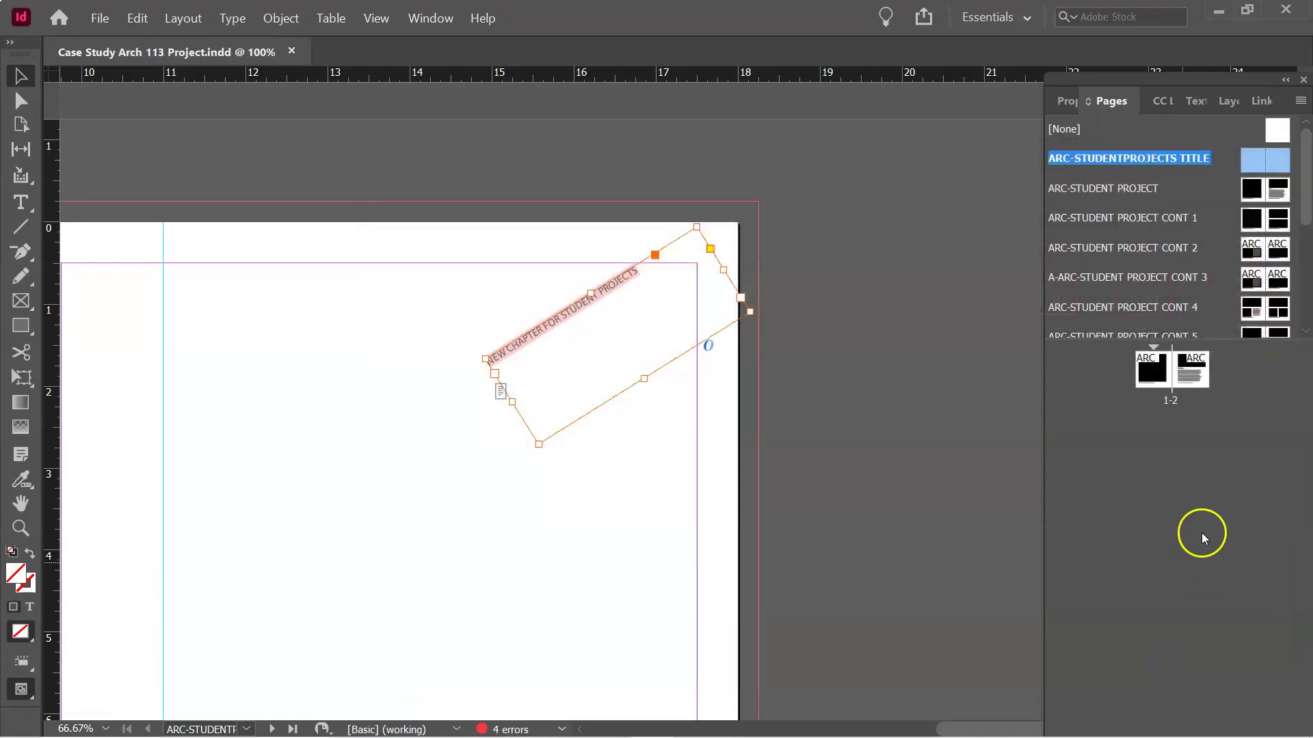
Delete the rotated chapter note from the title spread and undo the deletion
{"action": "scroll", "coordinate": [948, 309], "scroll_direction": "down", "scroll_amount": 2}
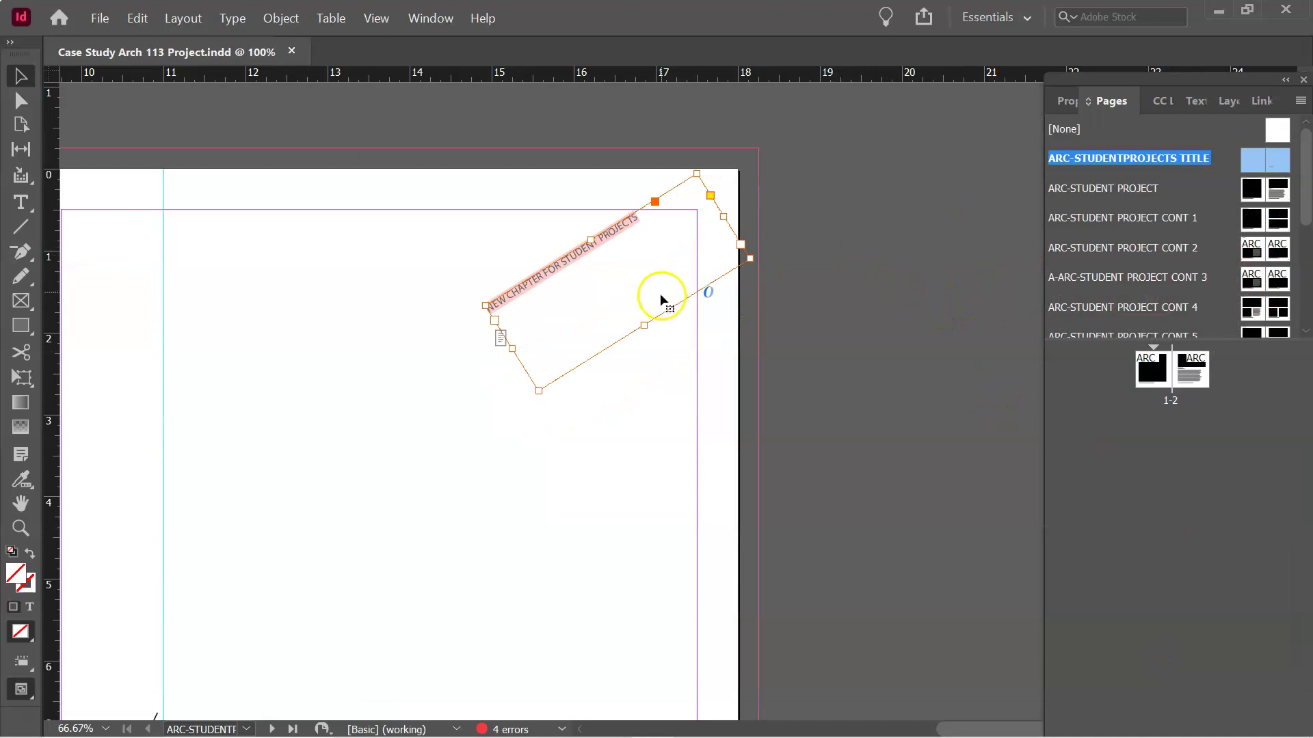
{"action": "key", "text": "Delete"}
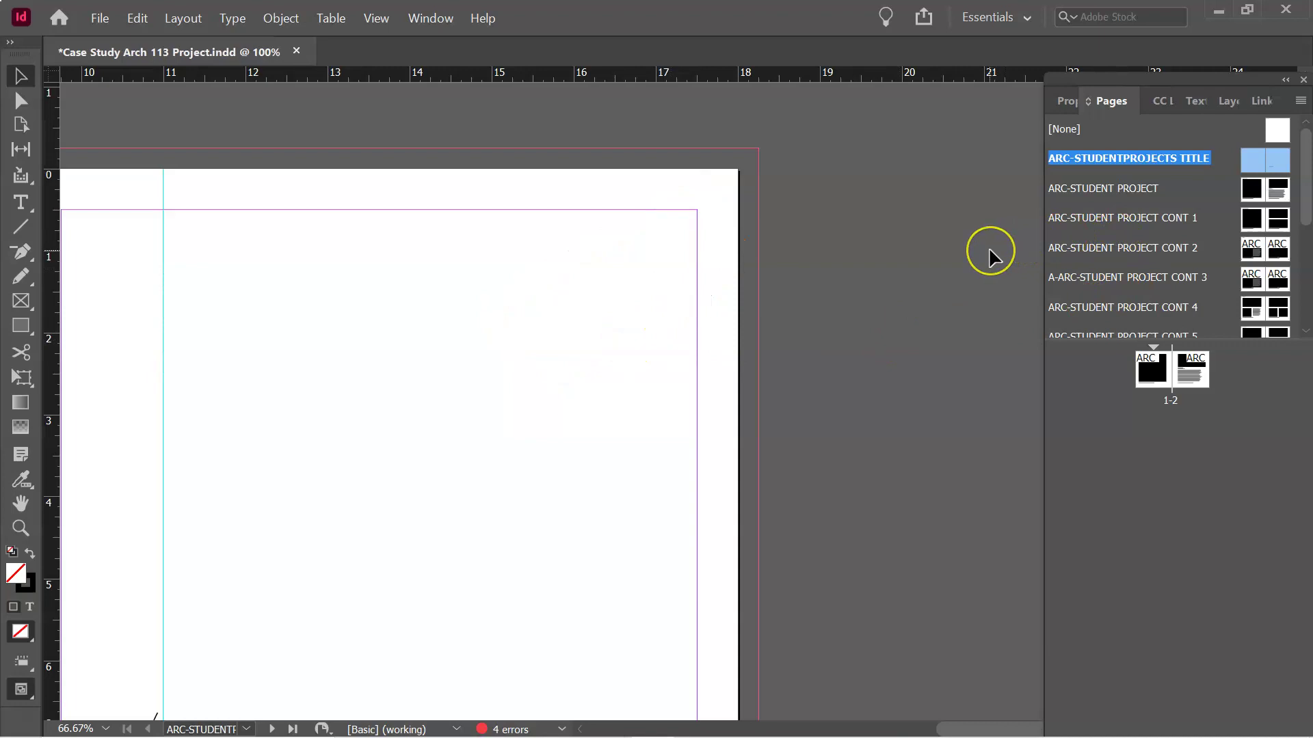
{"action": "key", "text": "ctrl+z"}
Replace the "Student Work" text on the title spread with "CASE STUDY XXXX" and deselect the text frame
{"action": "scroll", "coordinate": [982, 248], "scroll_direction": "down", "scroll_amount": 10}
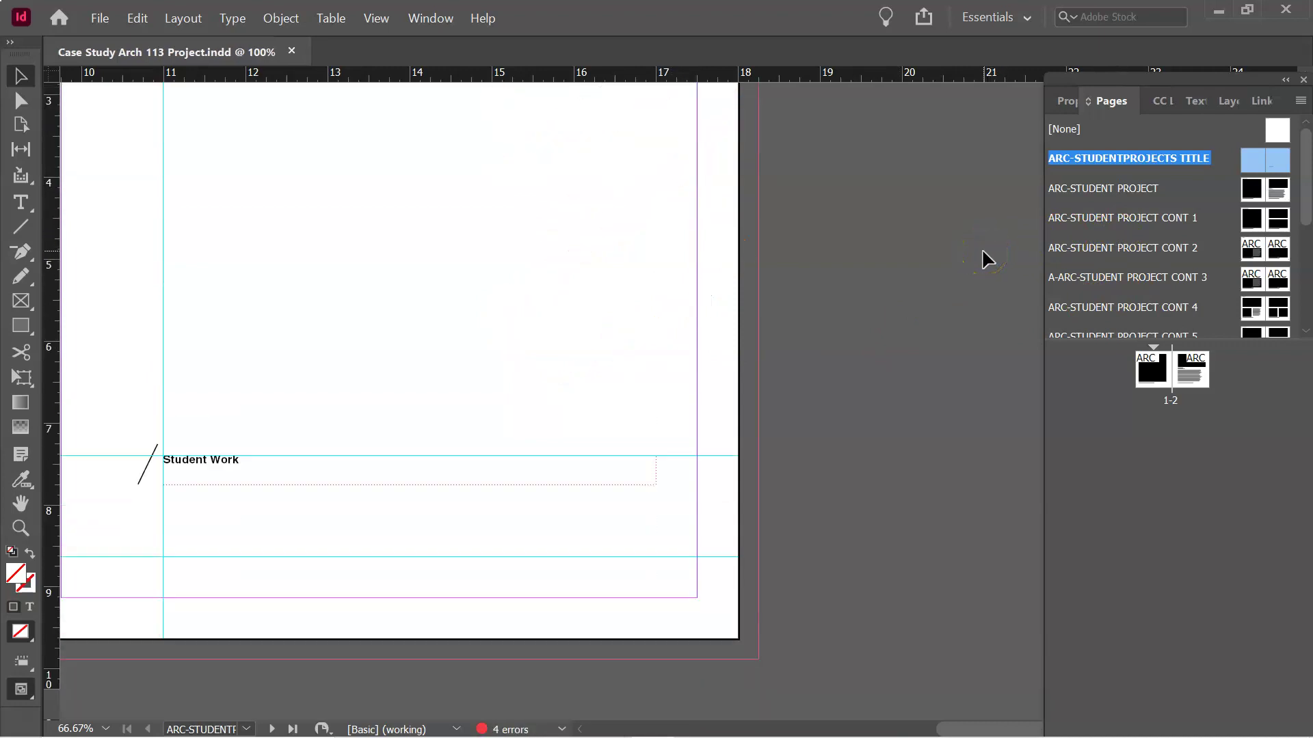
{"action": "left_click_drag", "start_coordinate": [975, 711], "coordinate": [950, 690]}
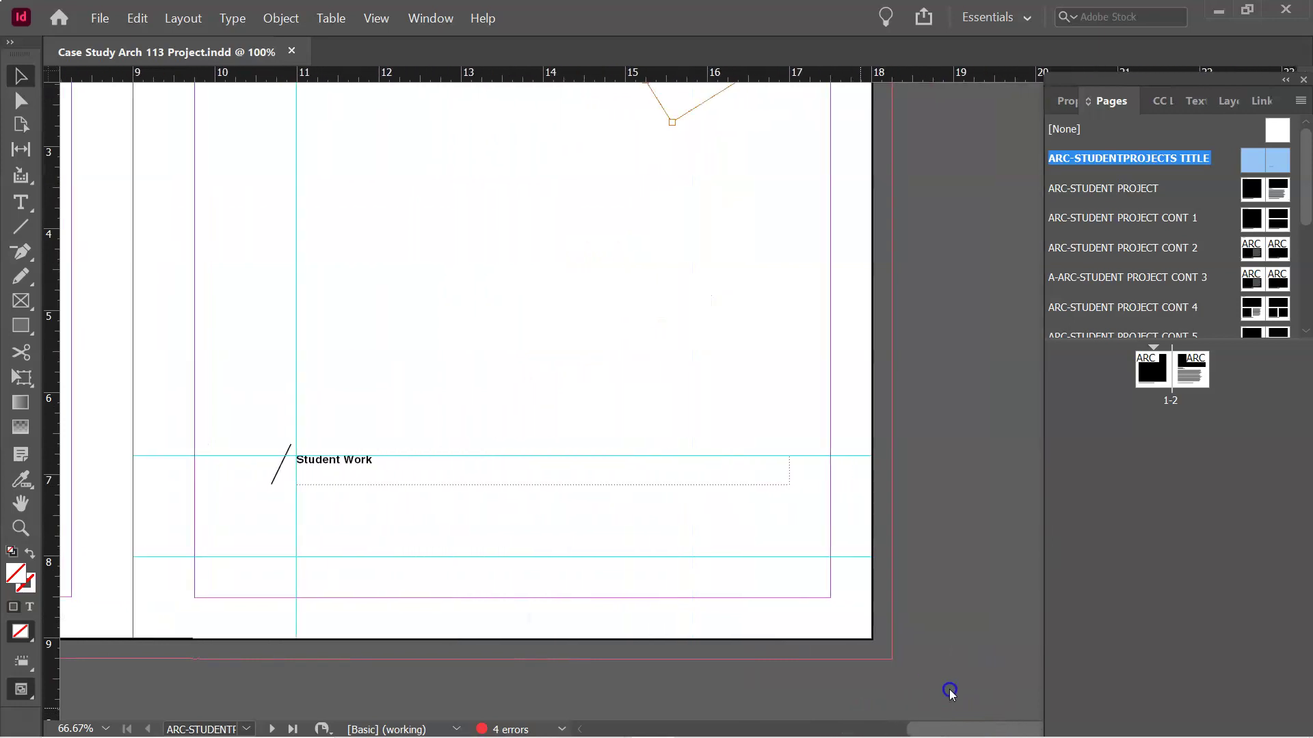
{"action": "double_click", "coordinate": [322, 462]}
{"action": "left_click_drag", "start_coordinate": [372, 463], "coordinate": [293, 463]}
{"action": "left_click", "coordinate": [300, 466]}
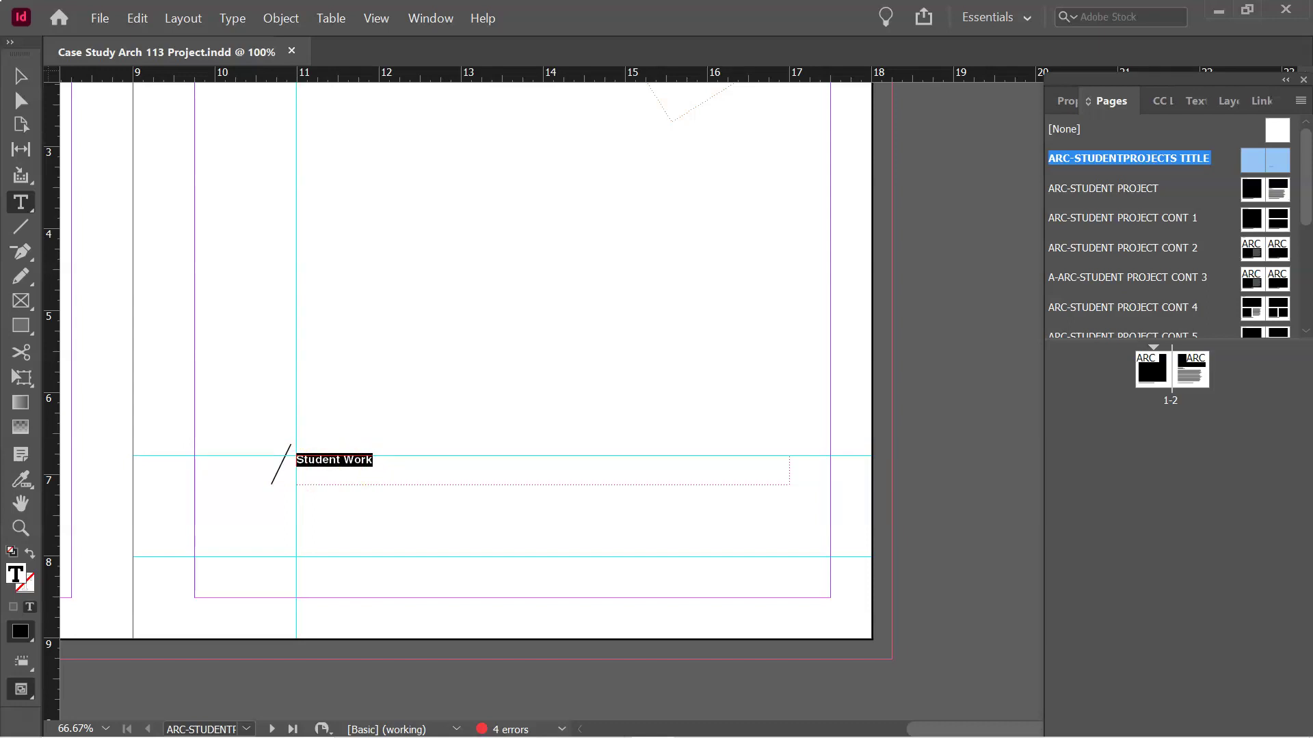
{"action": "type", "text": "C"}
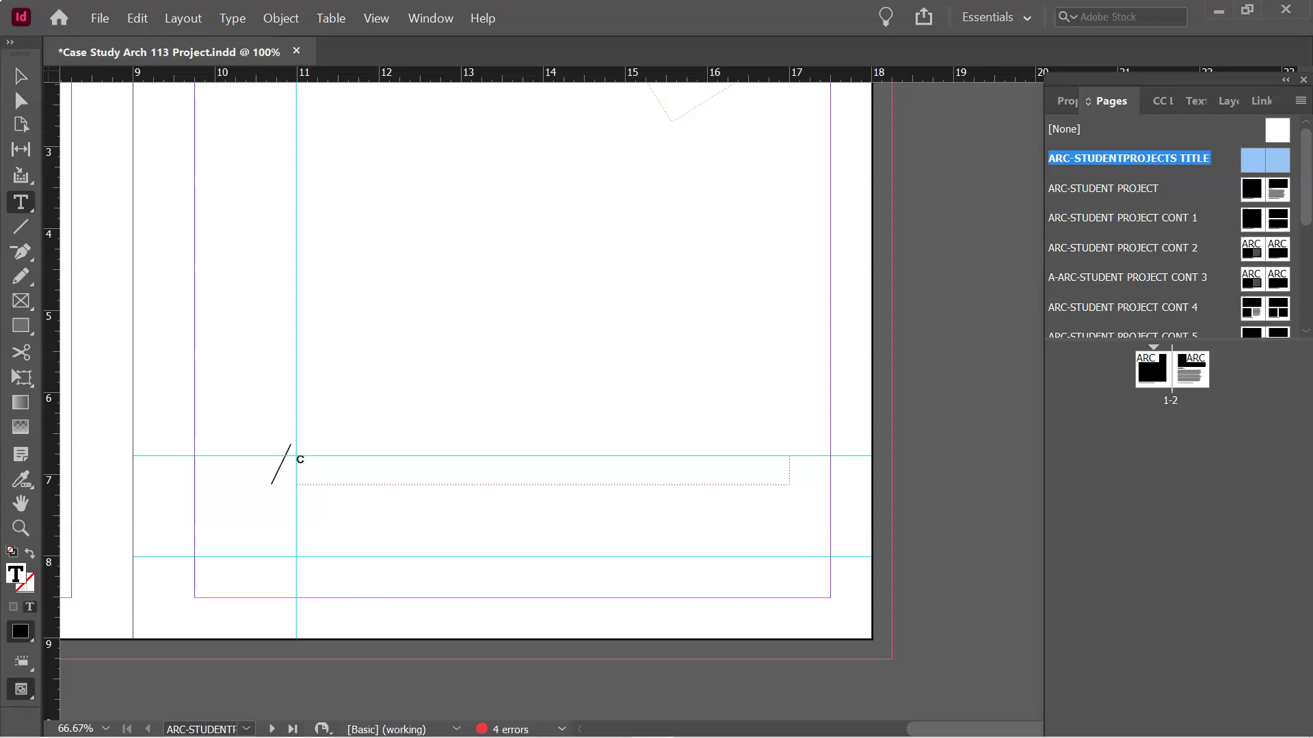
{"action": "type", "text": "Ase"}
{"action": "key", "text": "BackSpace"}
{"action": "key", "text": "BackSpace"}
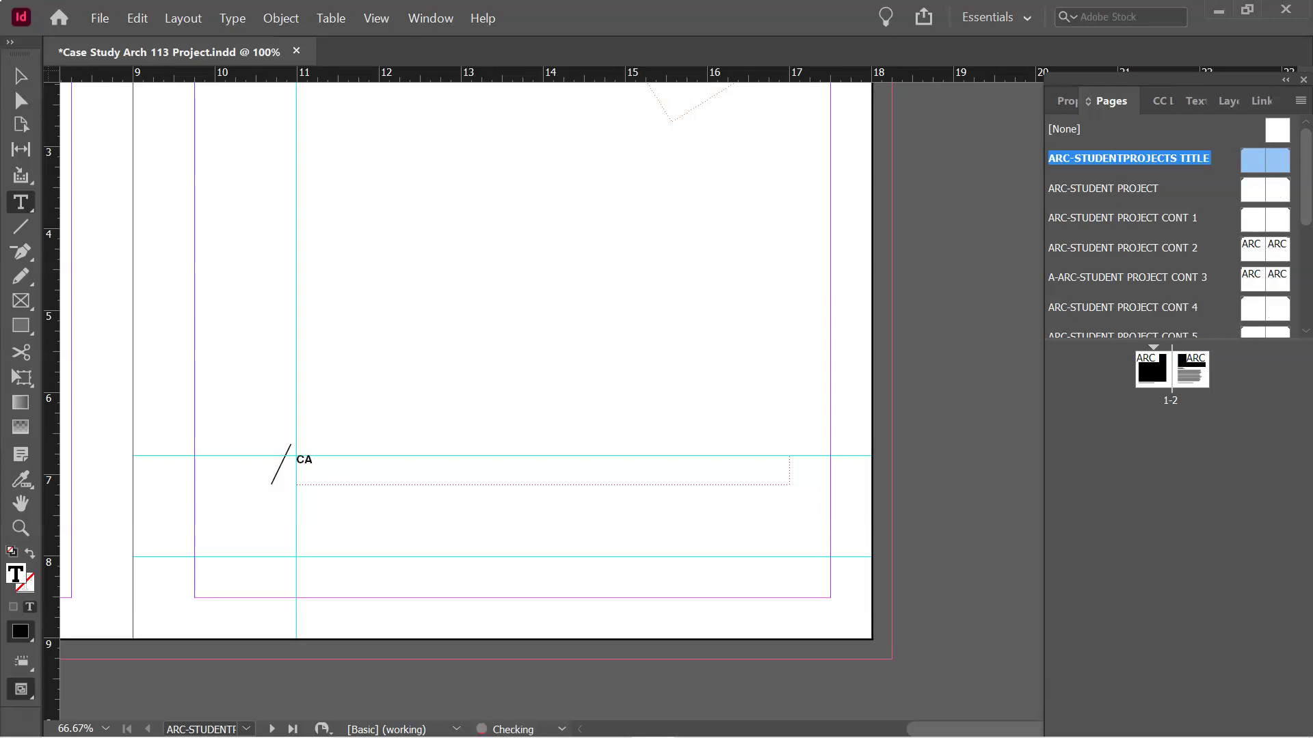
{"action": "type", "text": "SE STUDY XXXX"}
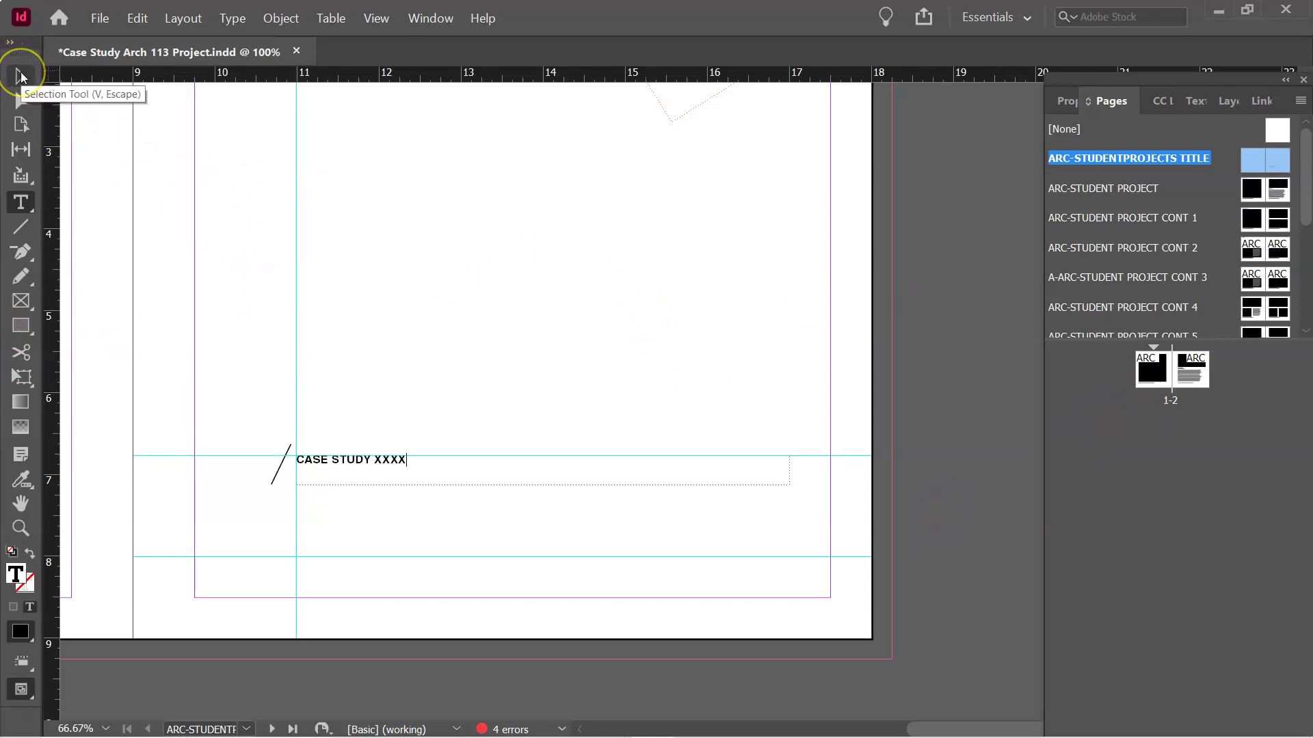
{"action": "left_click", "coordinate": [21, 75]}
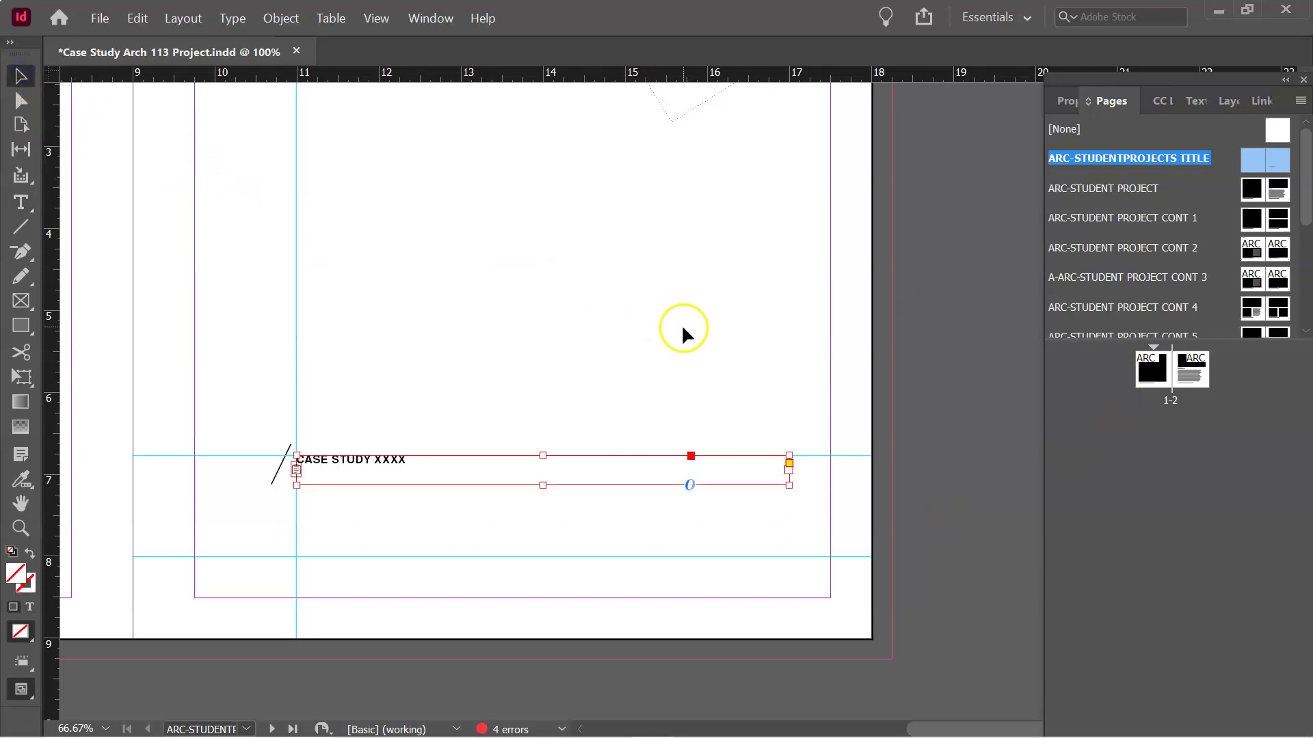
{"action": "left_click", "coordinate": [923, 326]}
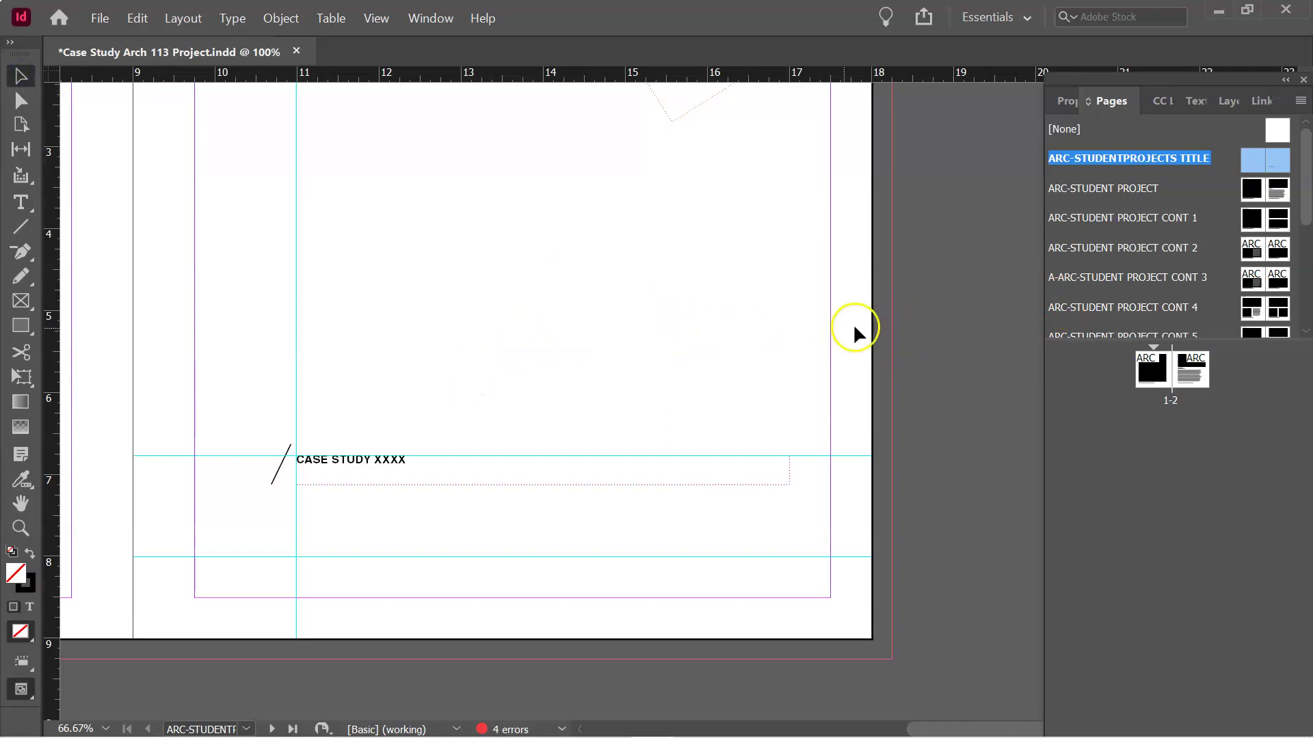
{"action": "left_click", "coordinate": [976, 266]}
{"action": "key", "text": "ctrl+="}
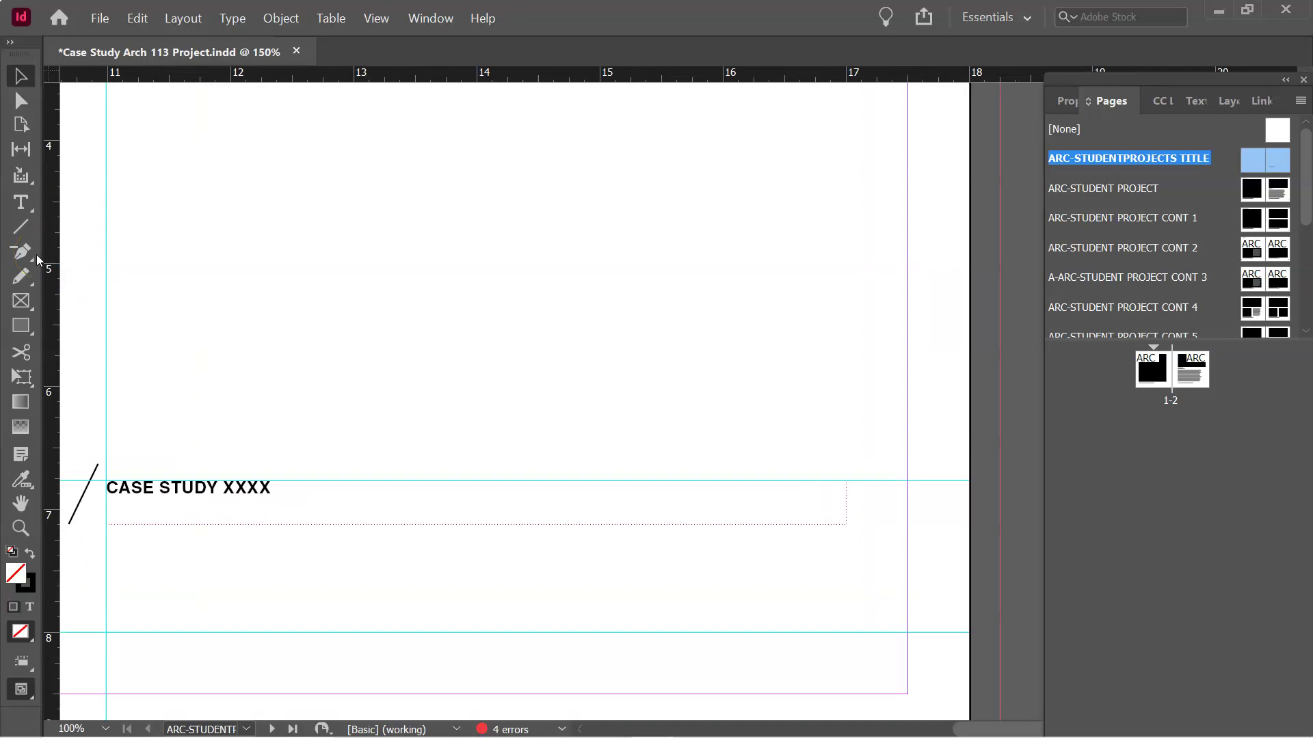
{"action": "key", "text": "ctrl+minus"}
{"action": "key", "text": "ctrl+minus"}
{"action": "key", "text": "ctrl+minus"}
{"action": "key", "text": "ctrl+minus"}
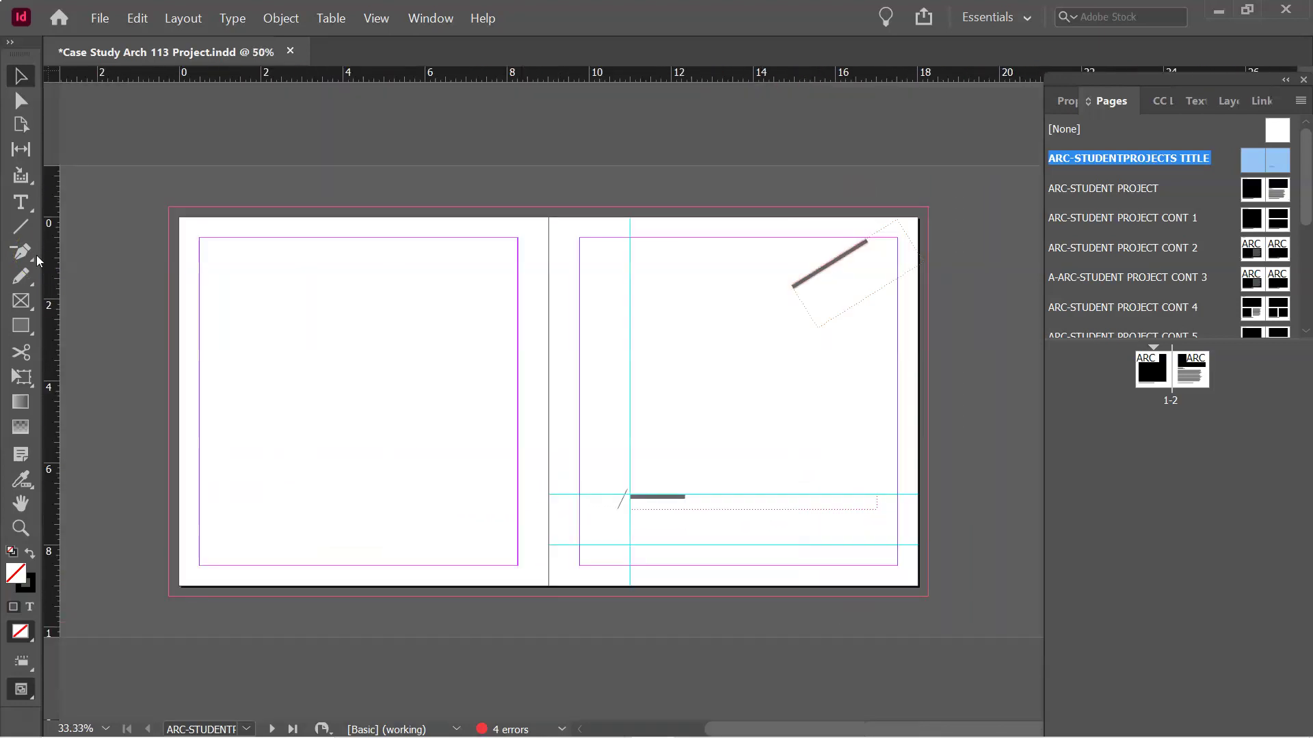
{"action": "key", "text": "ctrl+minus"}
{"action": "key", "text": "ctrl+minus"}
{"action": "key", "text": "ctrl+minus"}
{"action": "key", "text": "ctrl+="}
{"action": "key", "text": "ctrl+="}
{"action": "key", "text": "ctrl+="}
{"action": "key", "text": "ctrl+minus"}
{"action": "key", "text": "ctrl+minus"}
{"action": "key", "text": "ctrl+="}
{"action": "key", "text": "ctrl+="}
{"action": "left_click", "coordinate": [78, 217]}
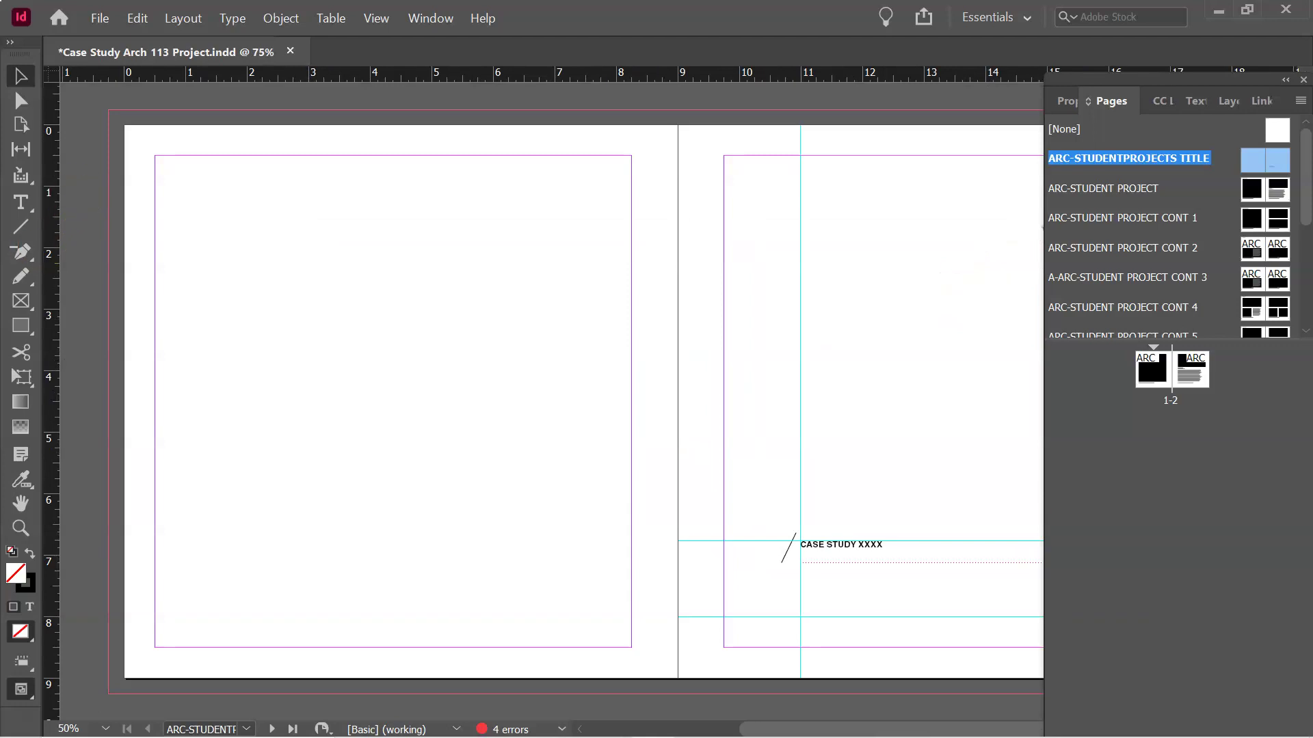
Add a "V" at the end of the case study title, remove the extra letter and return to the Selection tool
{"action": "left_click_drag", "start_coordinate": [900, 734], "coordinate": [978, 719]}
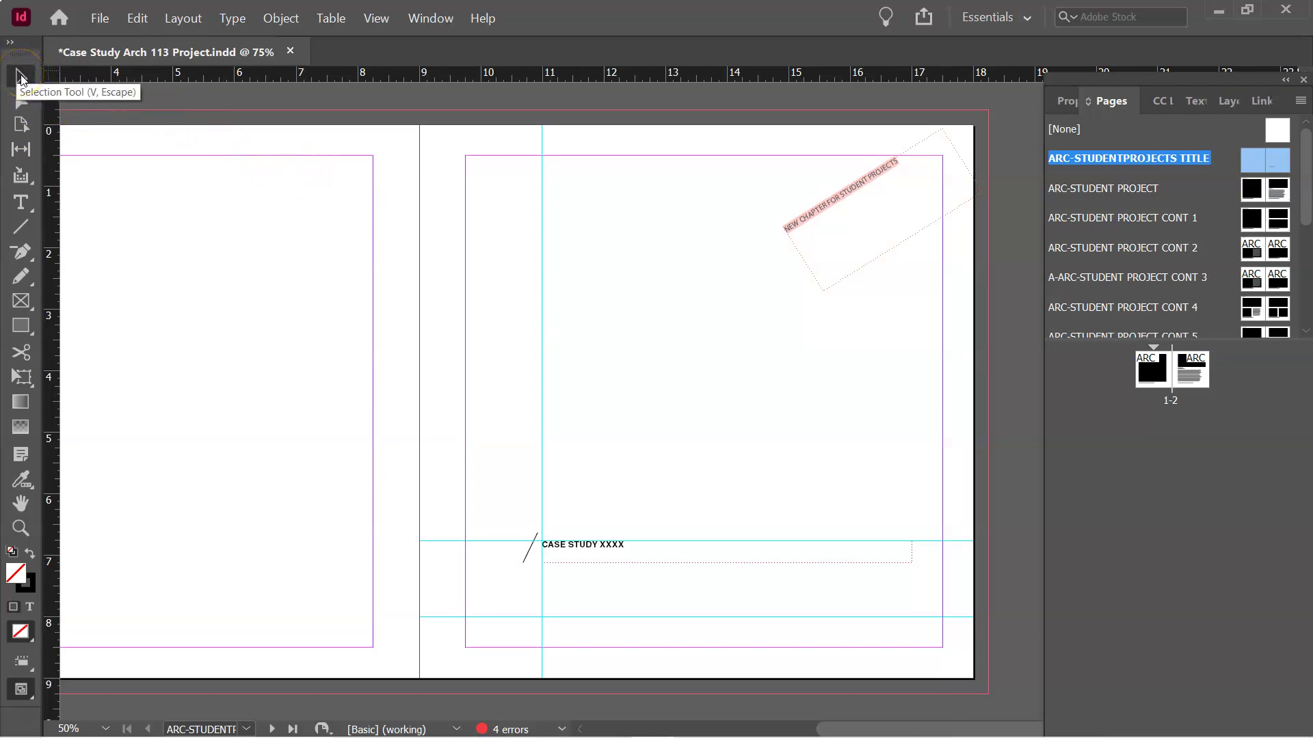
{"action": "double_click", "coordinate": [625, 545]}
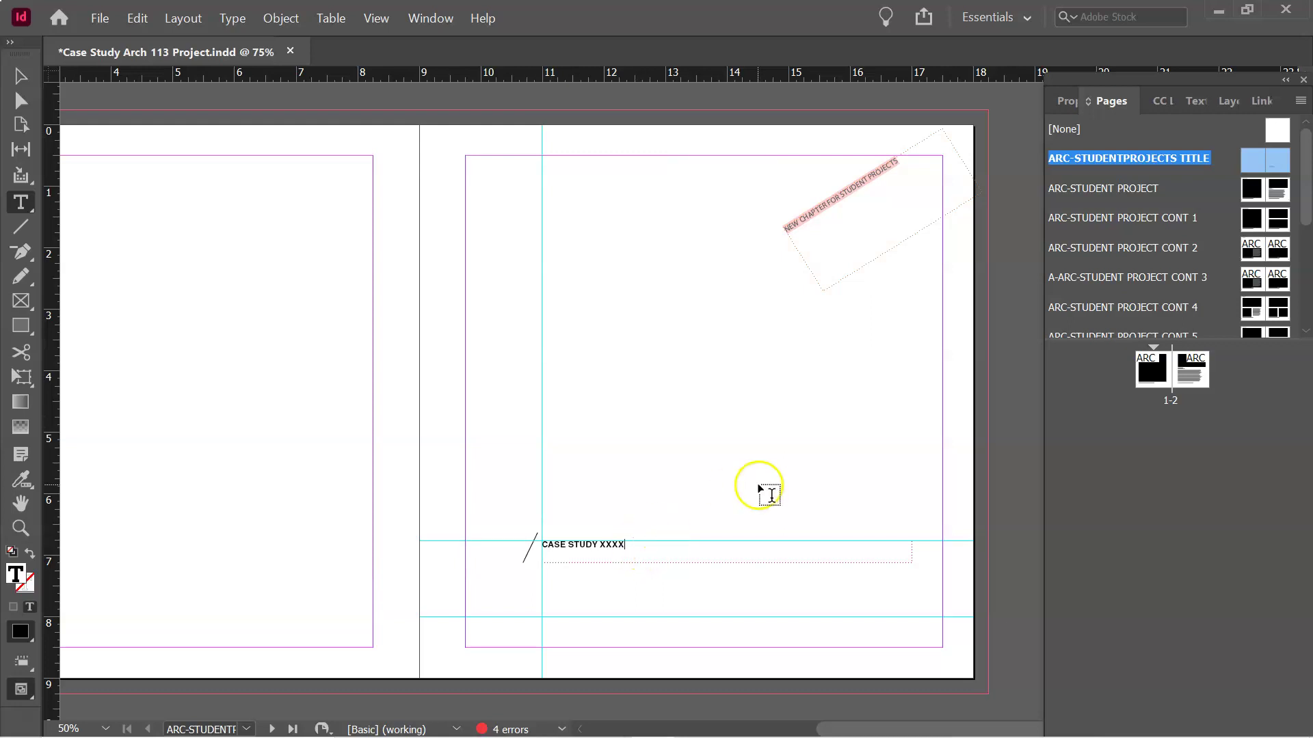
{"action": "type", "text": "V"}
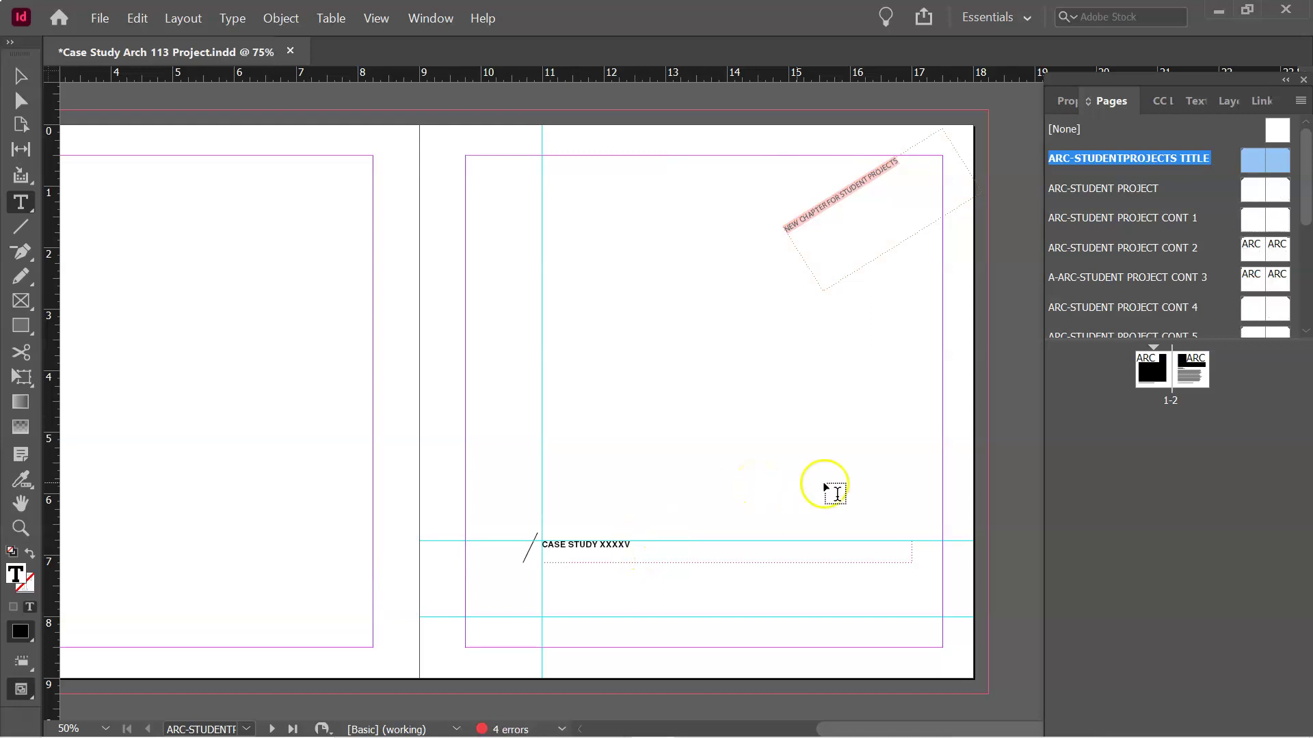
{"action": "left_click", "coordinate": [1001, 448]}
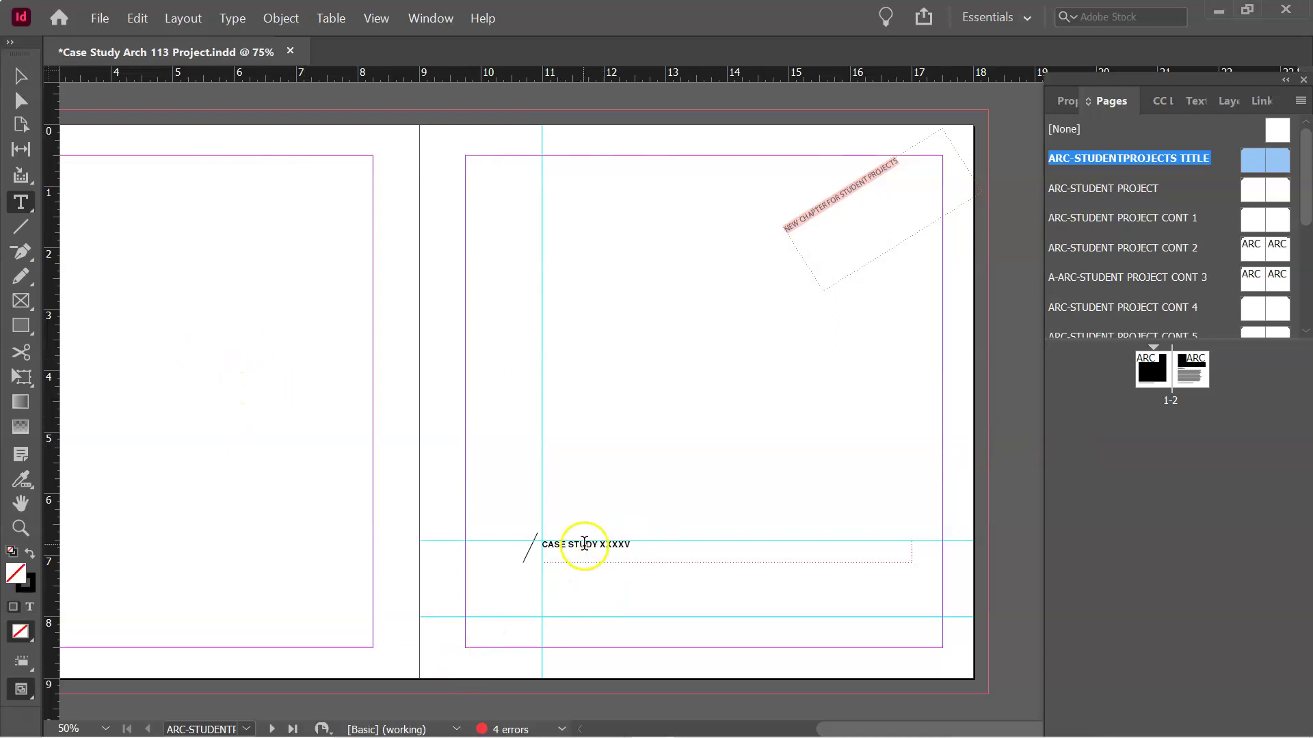
{"action": "left_click", "coordinate": [629, 549]}
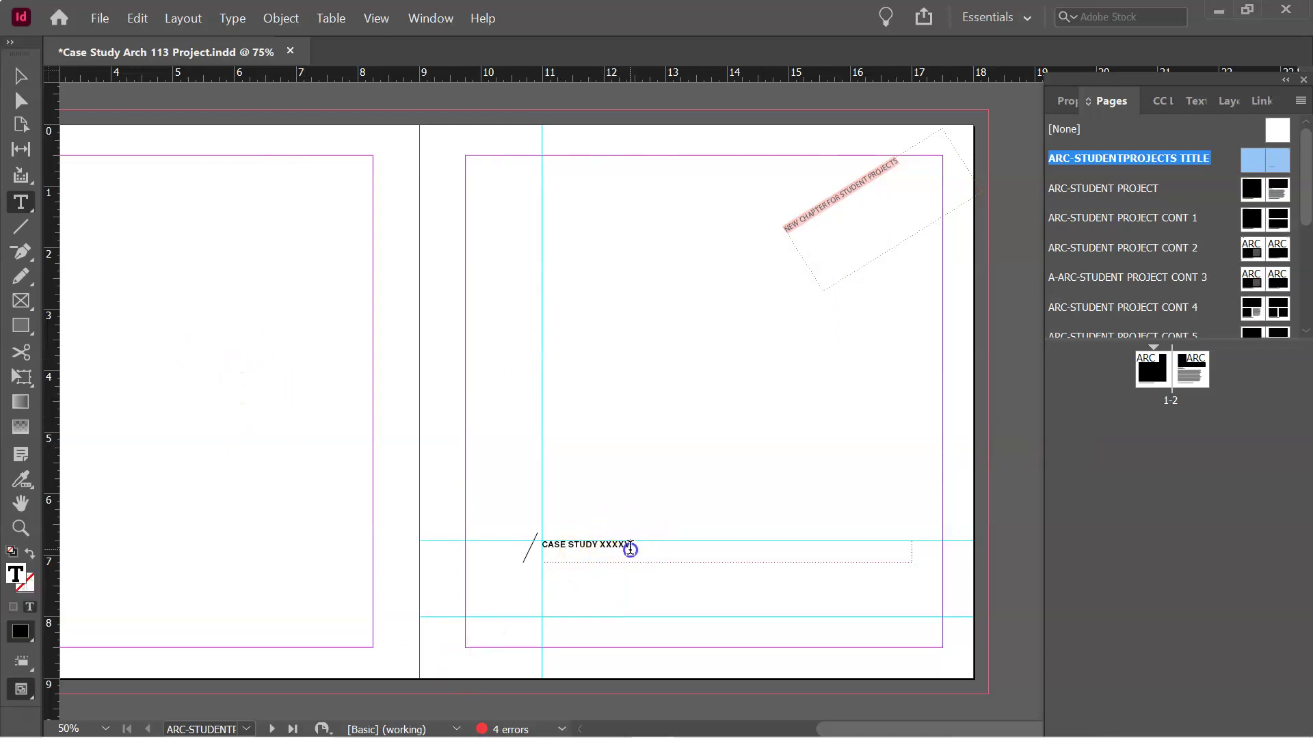
{"action": "key", "text": "BackSpace"}
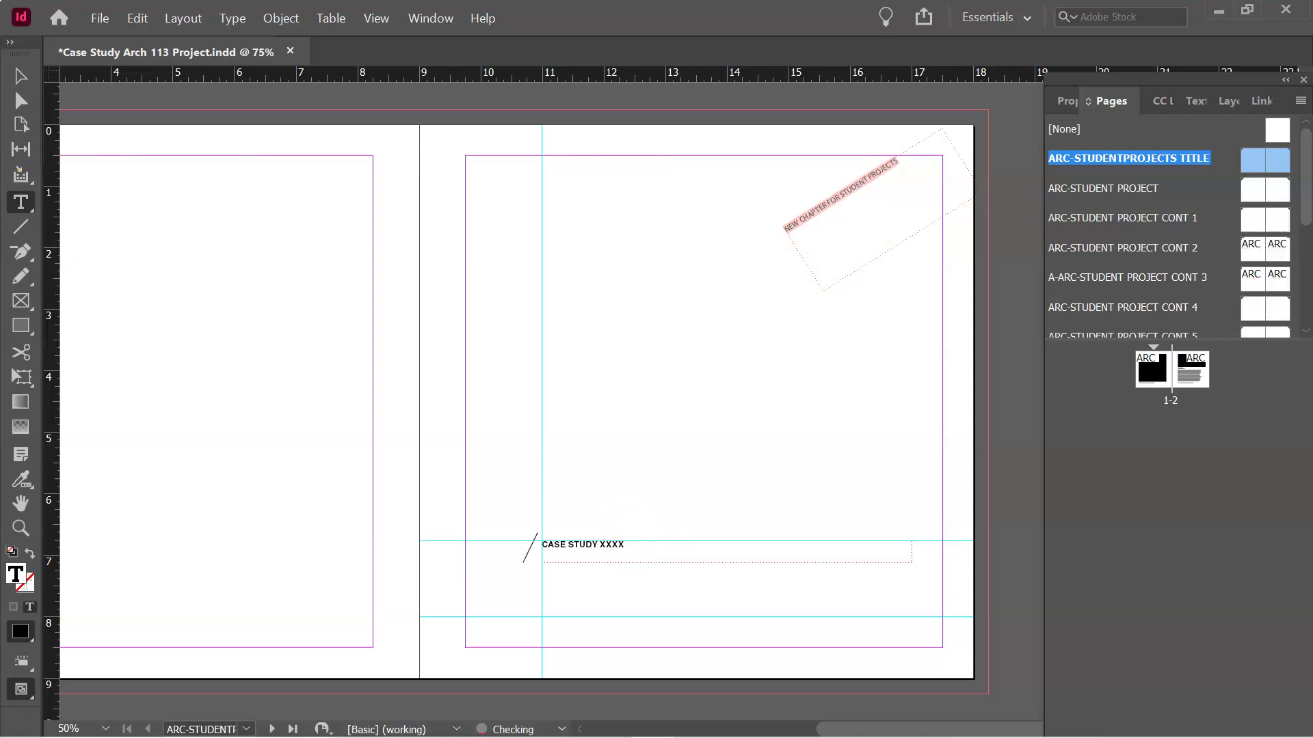
{"action": "left_click", "coordinate": [19, 75]}
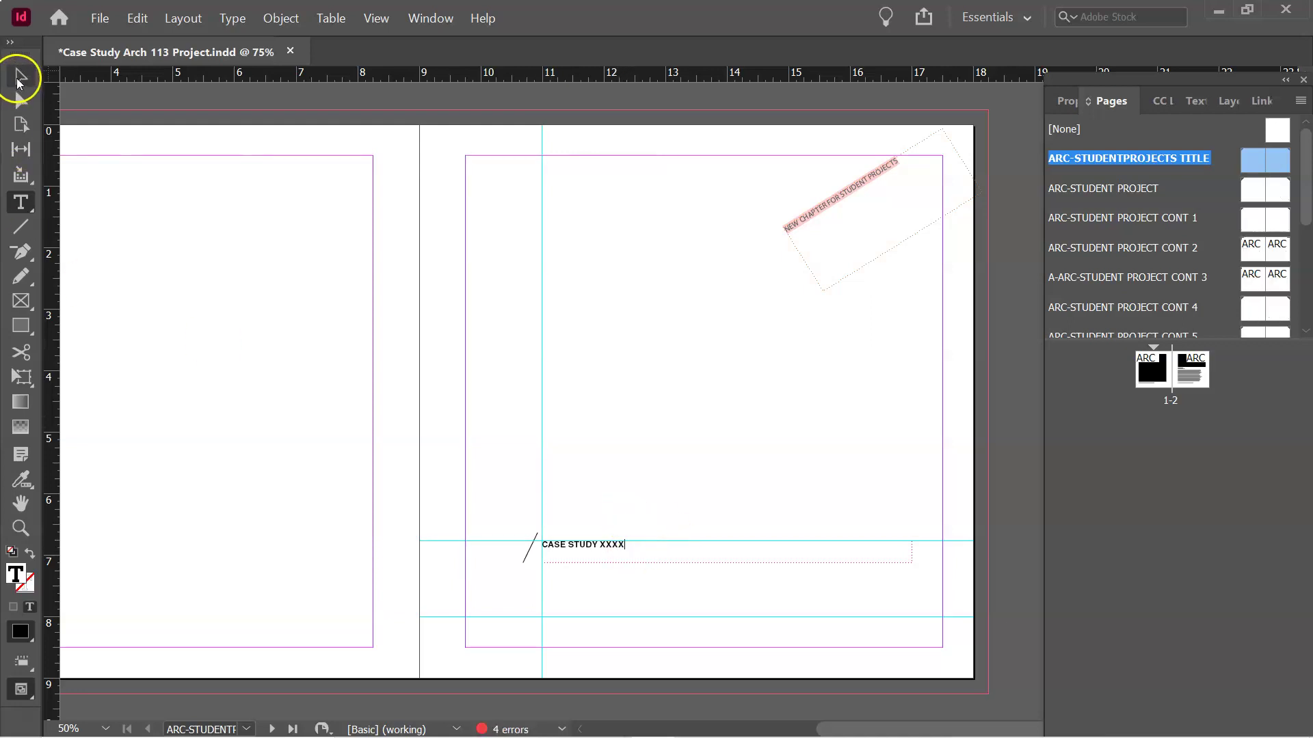
{"action": "left_click", "coordinate": [1032, 443]}
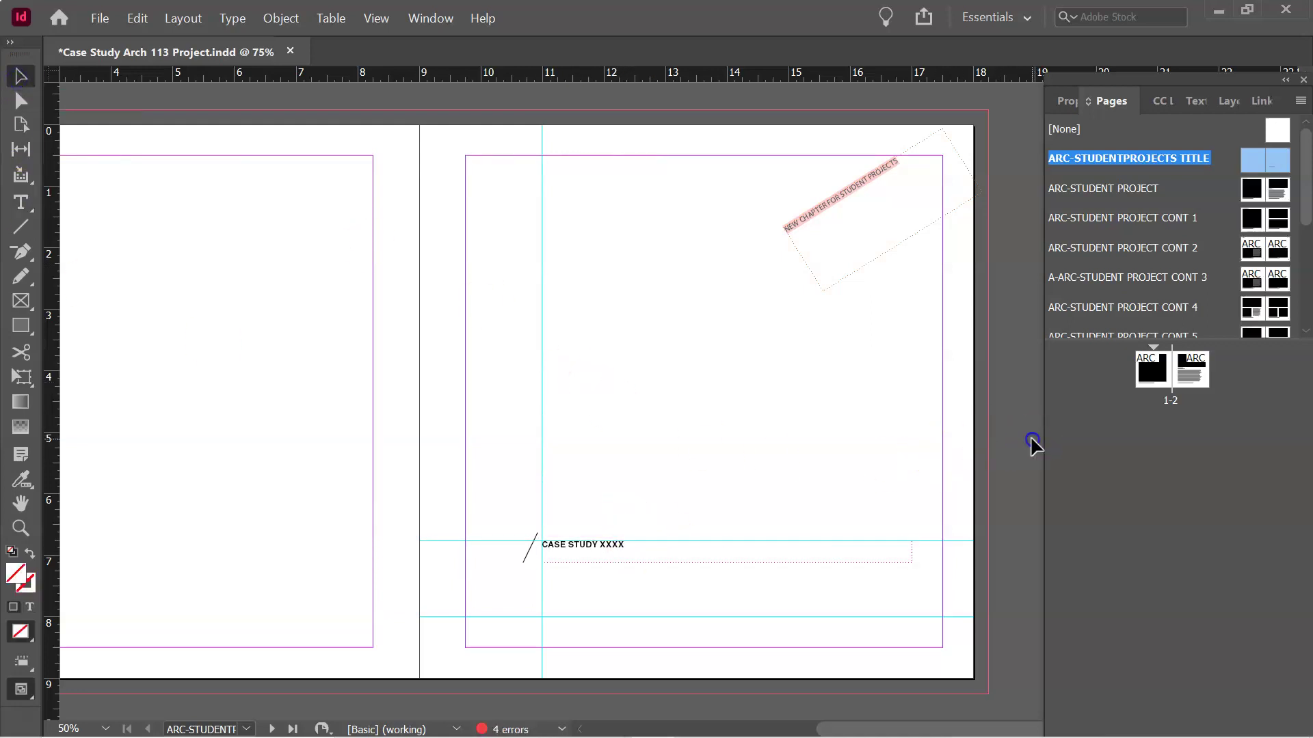
Delete the rotated chapter note and draw a rectangle frame about 6.64 by 4.58 in above the case study title
{"action": "left_click", "coordinate": [852, 274]}
{"action": "key", "text": "Delete"}
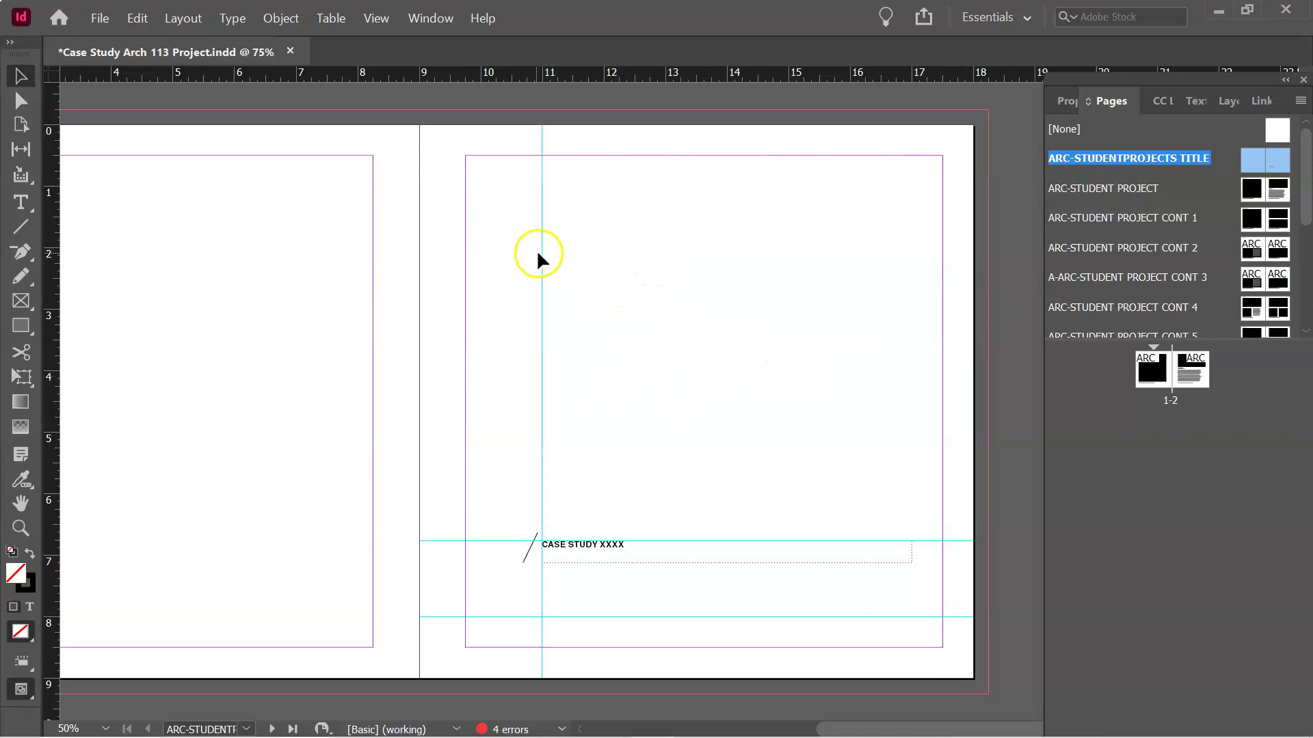
{"action": "left_click", "coordinate": [21, 301]}
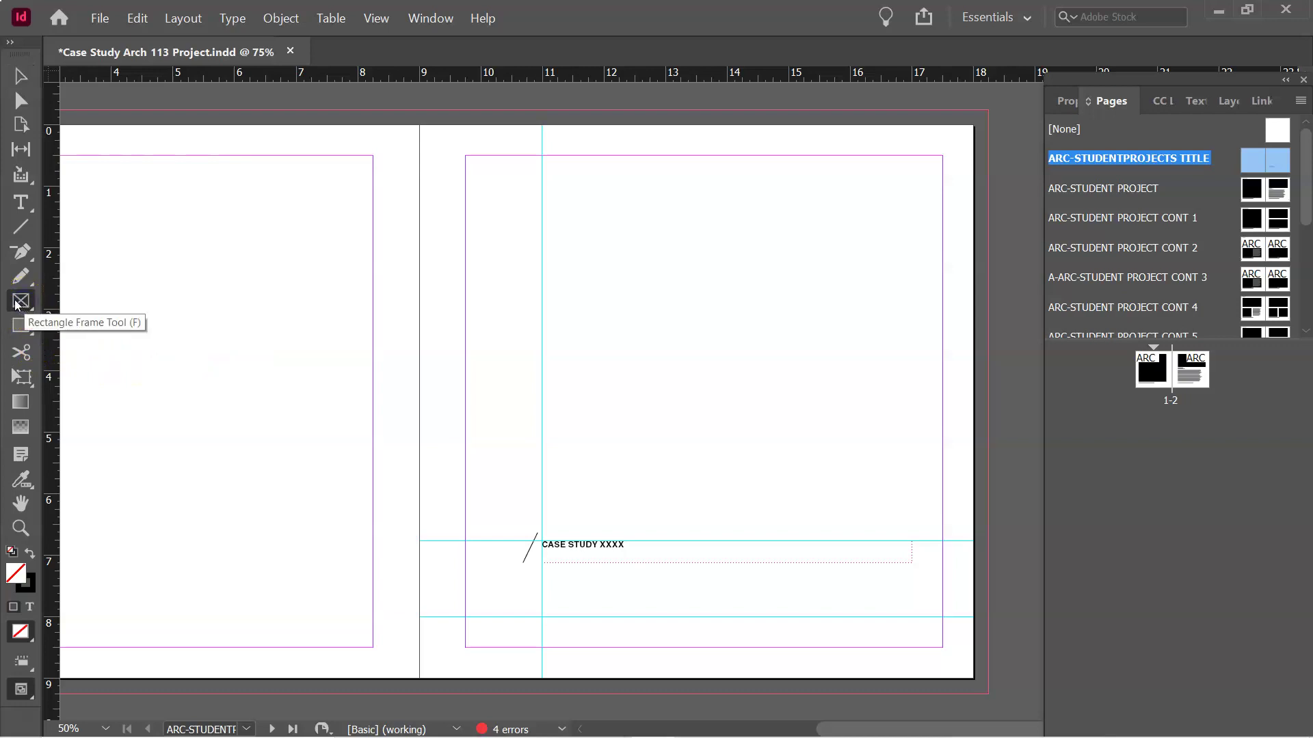
{"action": "left_click", "coordinate": [16, 304]}
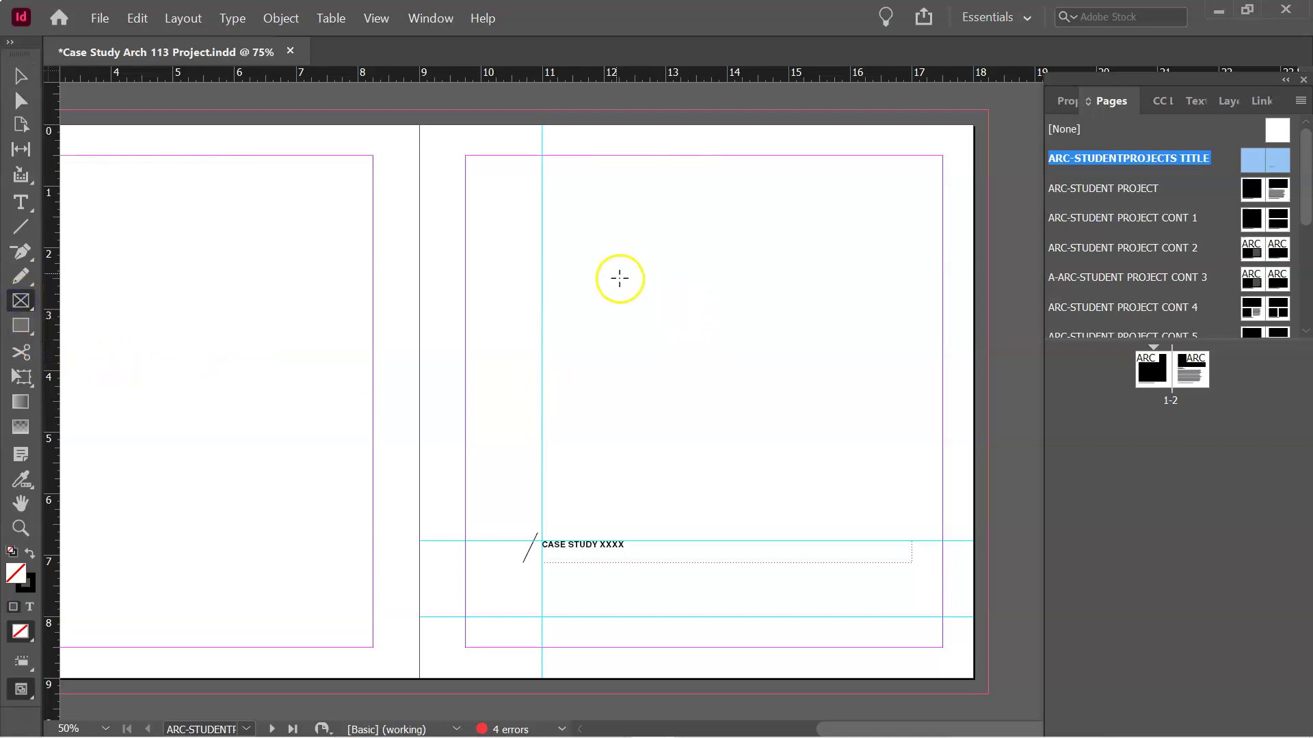
{"action": "left_click_drag", "start_coordinate": [503, 185], "coordinate": [912, 469]}
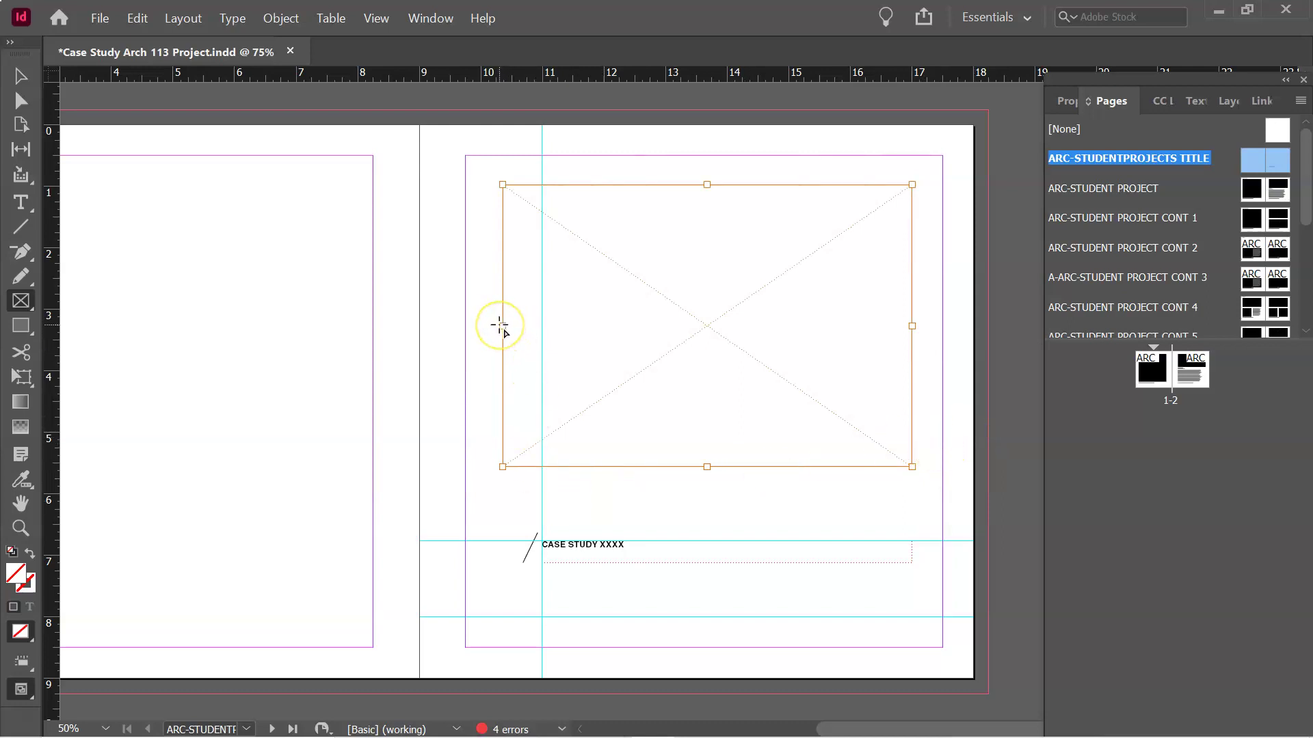
{"action": "left_click_drag", "start_coordinate": [502, 467], "coordinate": [503, 467]}
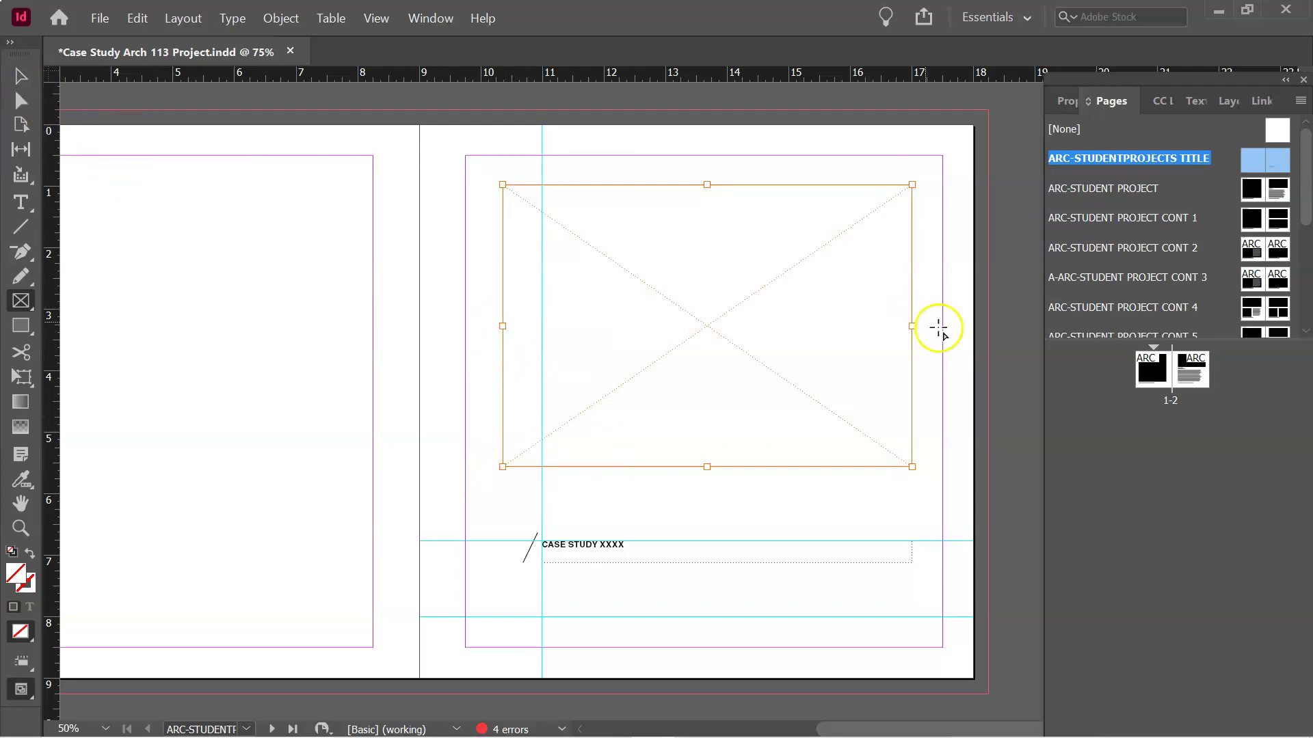
Fill the image frame with the [Registration] swatch at a 50% tint
{"action": "left_click", "coordinate": [1068, 101]}
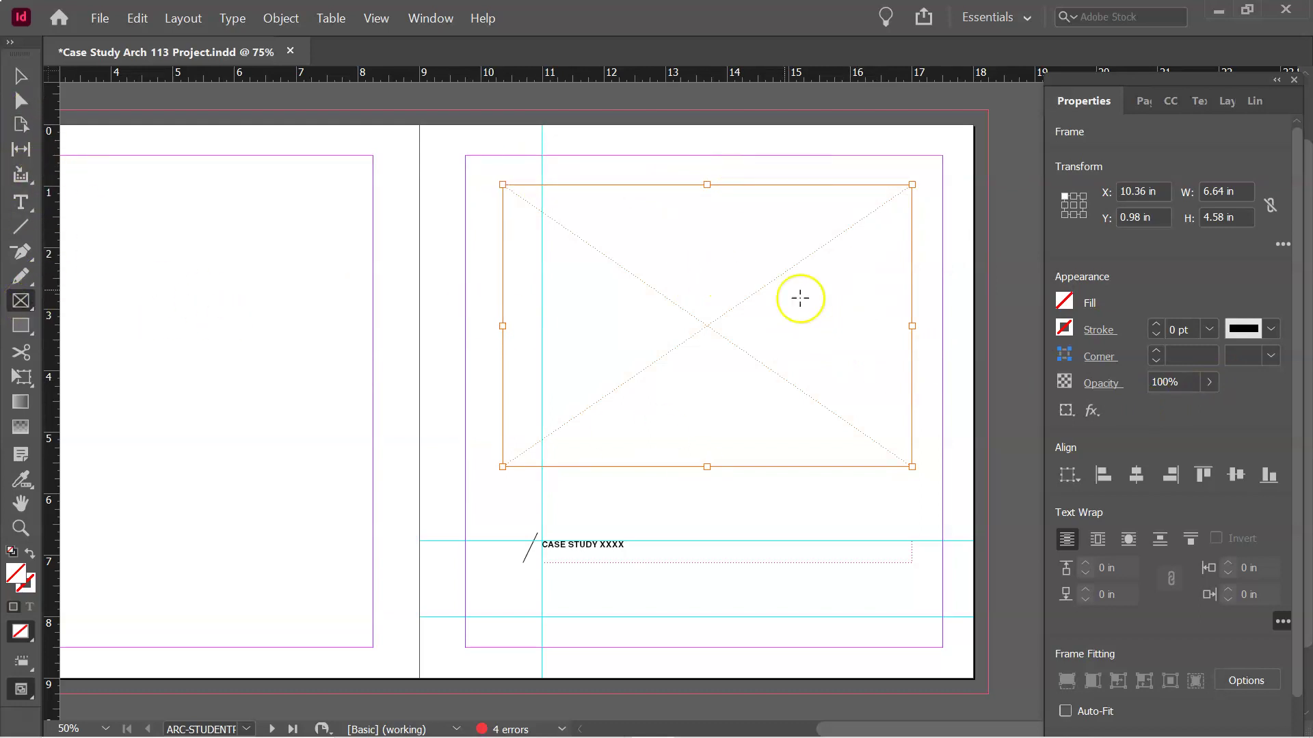
{"action": "left_click", "coordinate": [1064, 302]}
{"action": "left_click", "coordinate": [852, 456]}
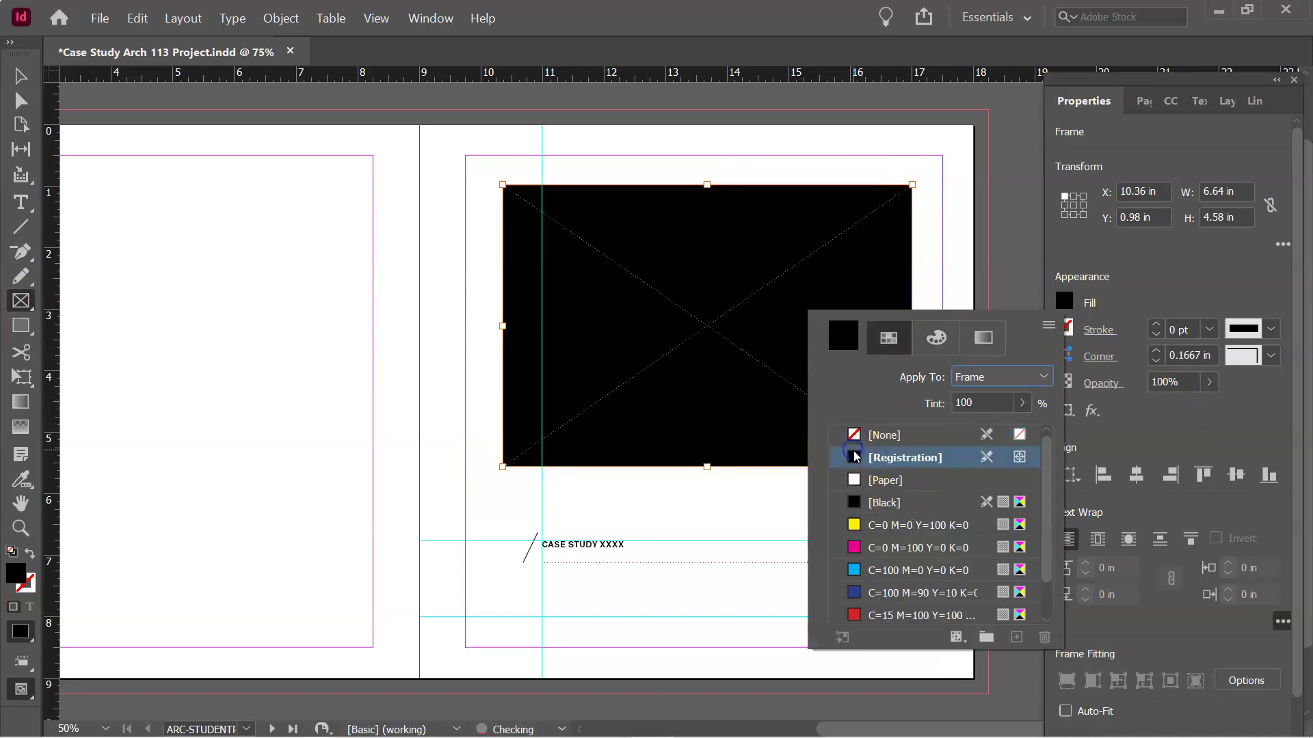
{"action": "left_click", "coordinate": [1021, 402]}
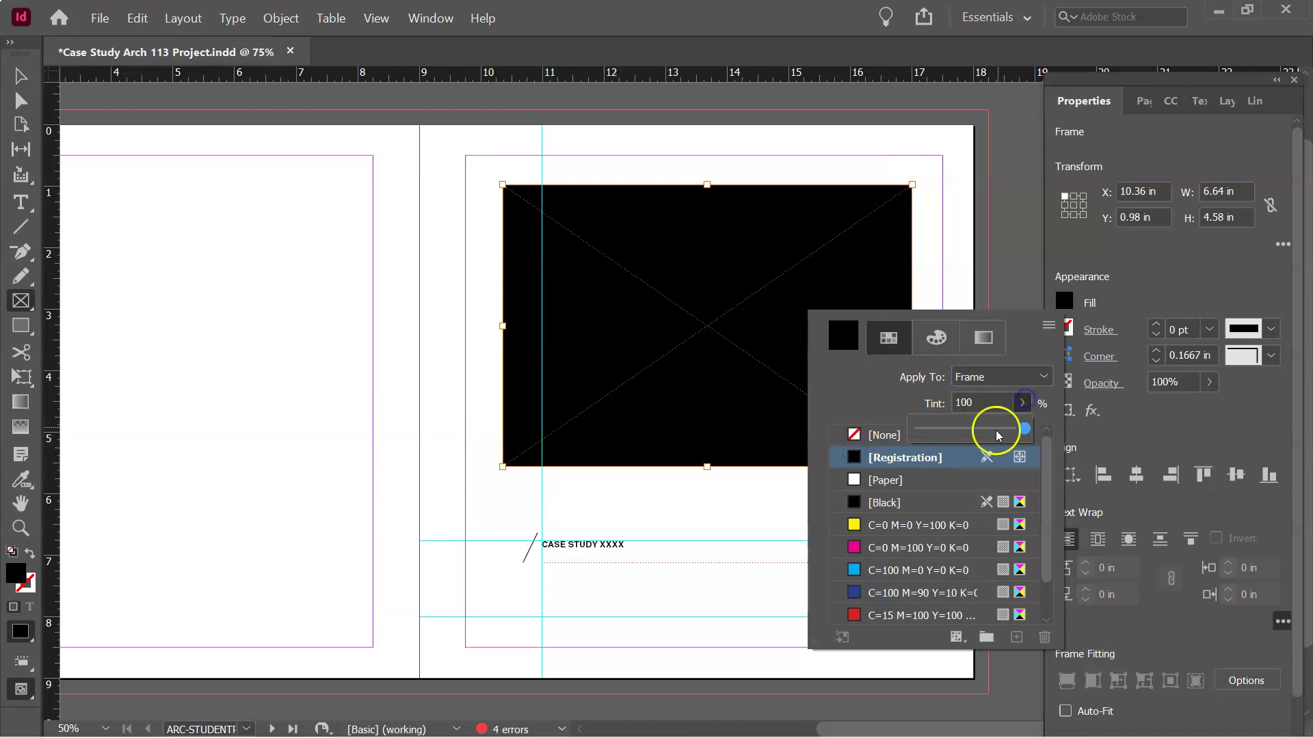
{"action": "left_click_drag", "start_coordinate": [1026, 429], "coordinate": [974, 439]}
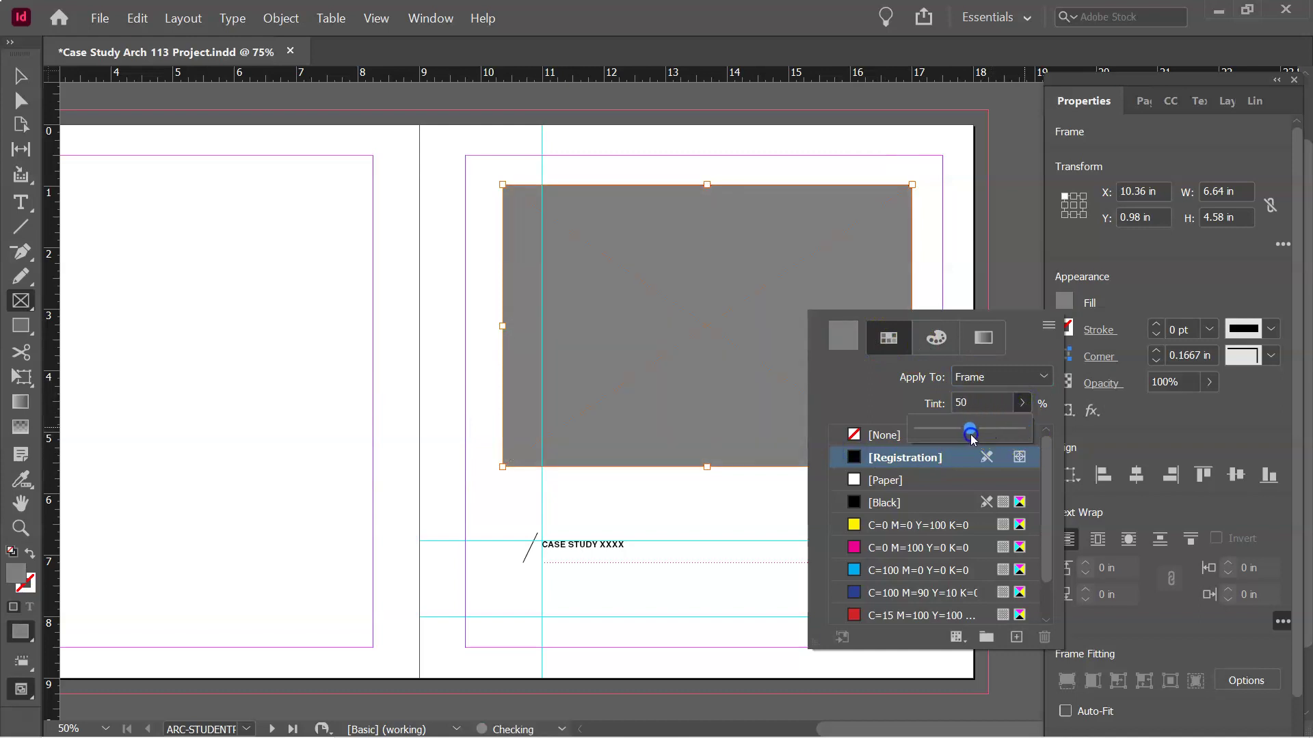
{"action": "left_click", "coordinate": [1002, 268]}
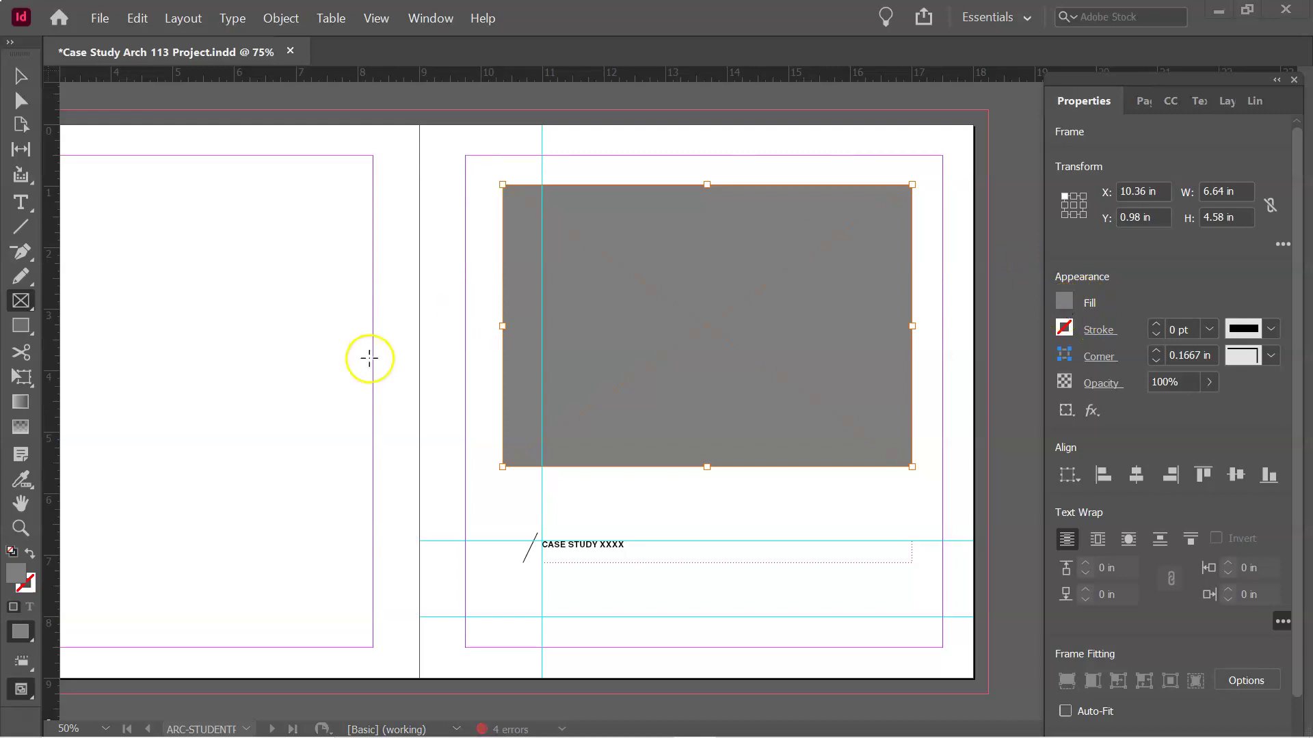
{"action": "left_click", "coordinate": [100, 18]}
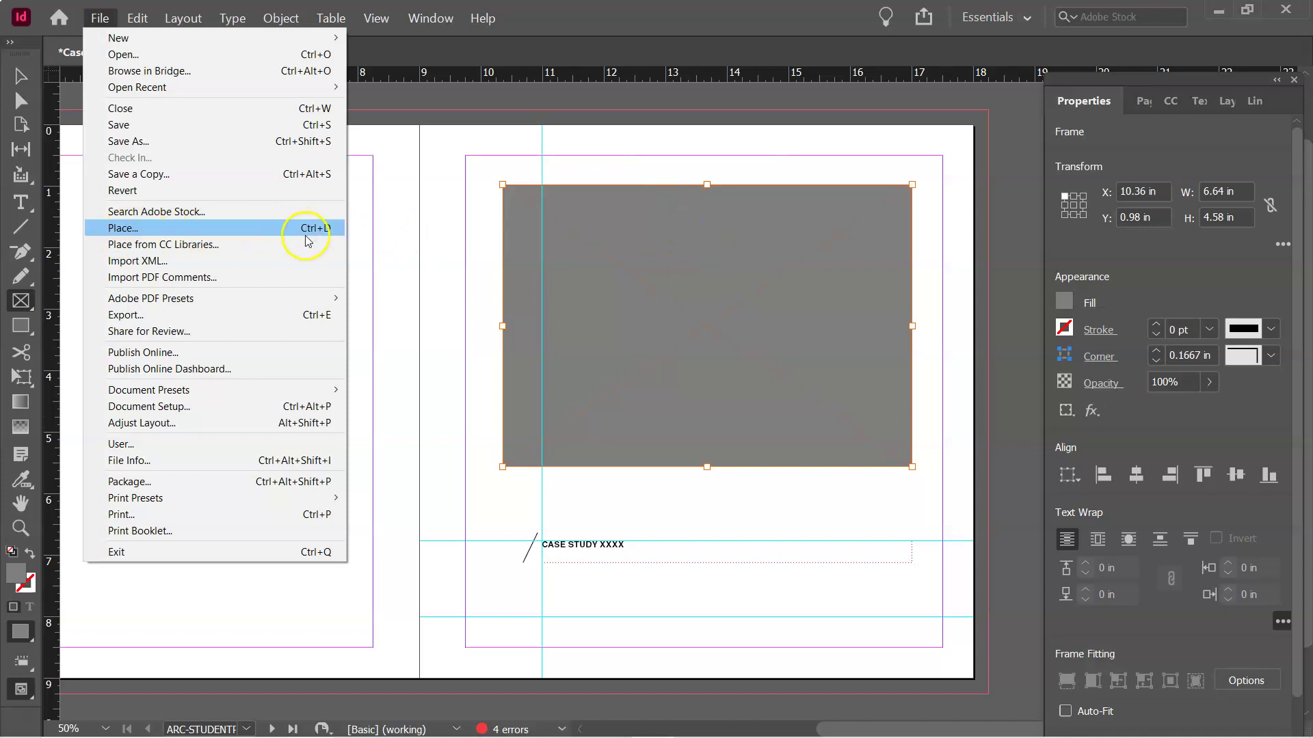
{"action": "left_click", "coordinate": [1004, 99]}
{"action": "left_click", "coordinate": [1003, 99]}
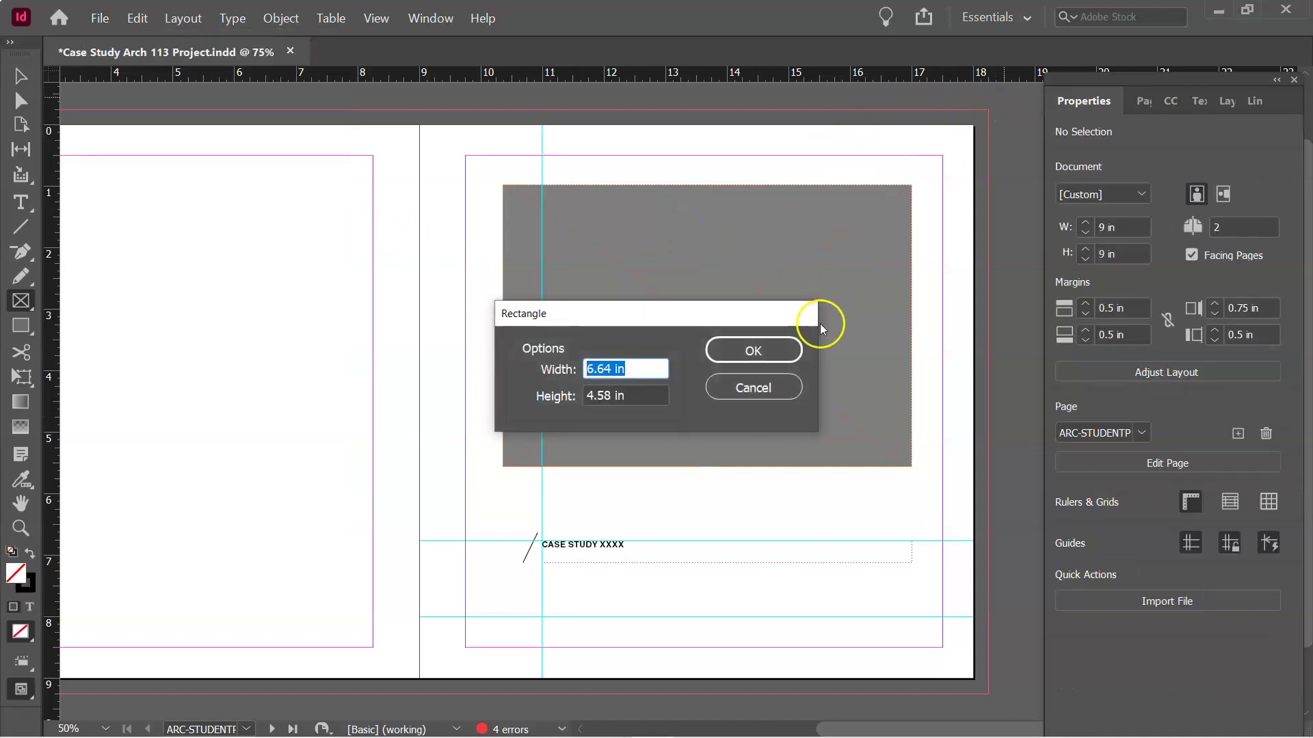
{"action": "left_click", "coordinate": [753, 388]}
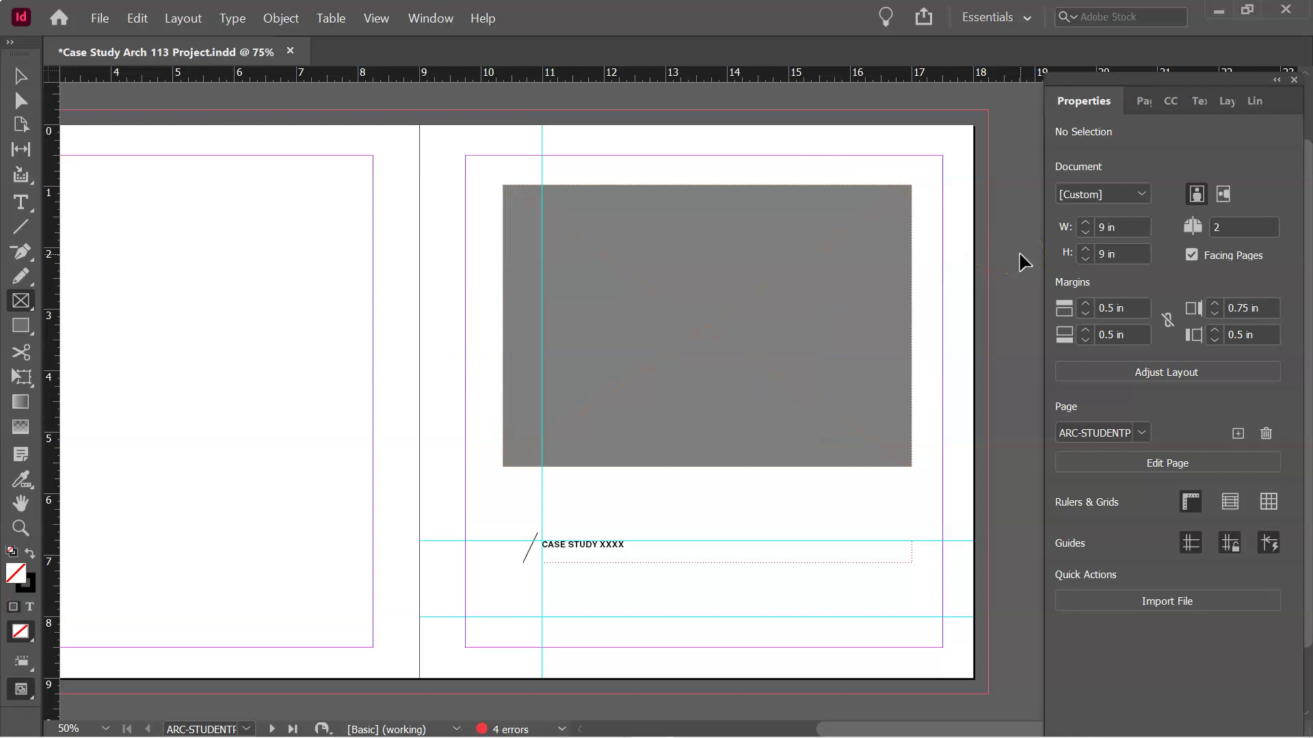
Place "CROSS SECTIONS and INTERIOR ELEVATIONS with TITLE BLOCK.pdf" from Arch 113's Assignment Samples, Assignment 8 folder, into the grey frame
{"action": "key", "text": "ctrl+d"}
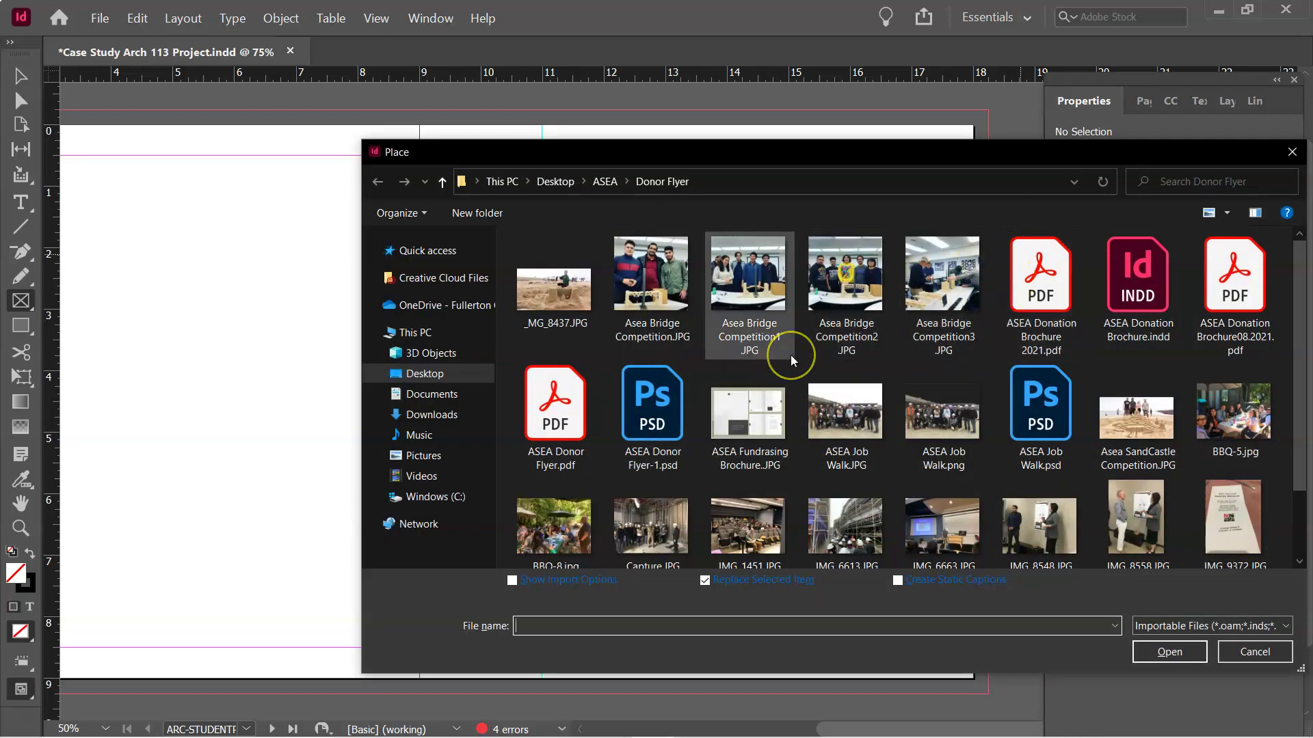
{"action": "scroll", "coordinate": [790, 355], "scroll_direction": "down", "scroll_amount": 2}
{"action": "scroll", "coordinate": [1213, 469], "scroll_direction": "up", "scroll_amount": 2}
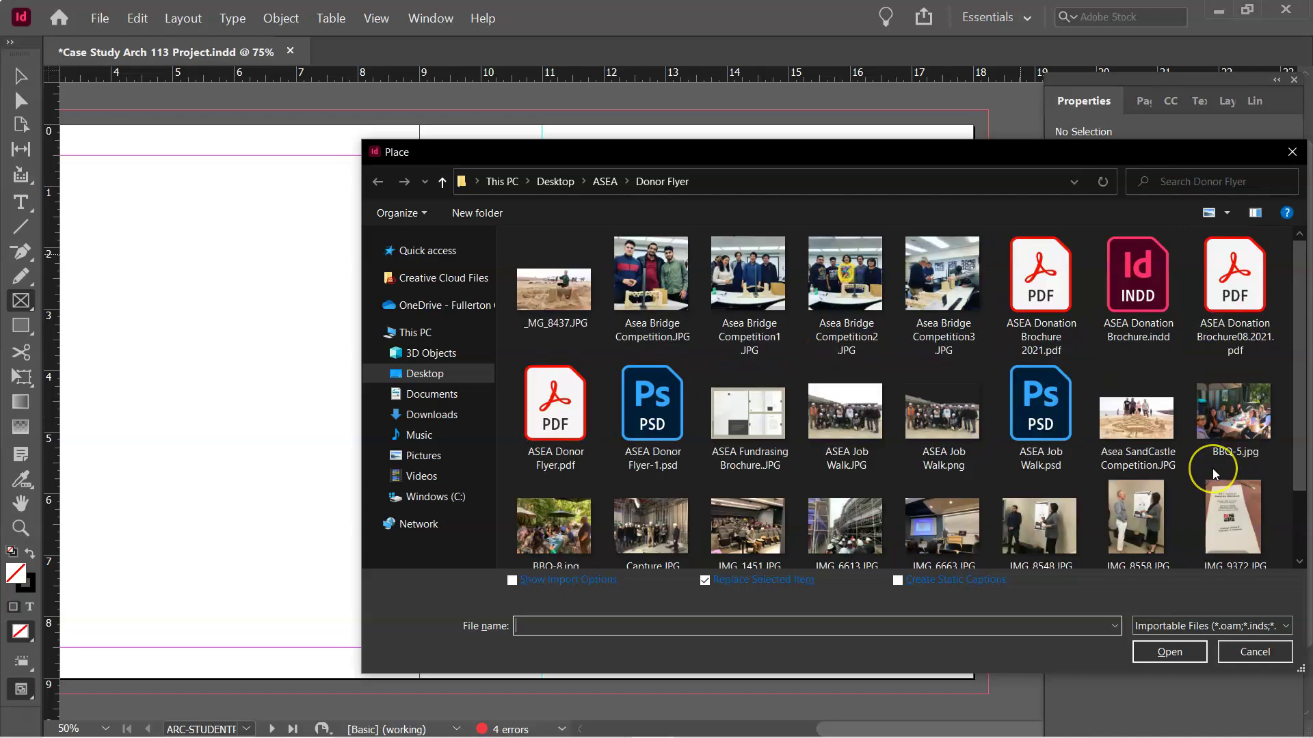
{"action": "scroll", "coordinate": [1212, 469], "scroll_direction": "down", "scroll_amount": 2}
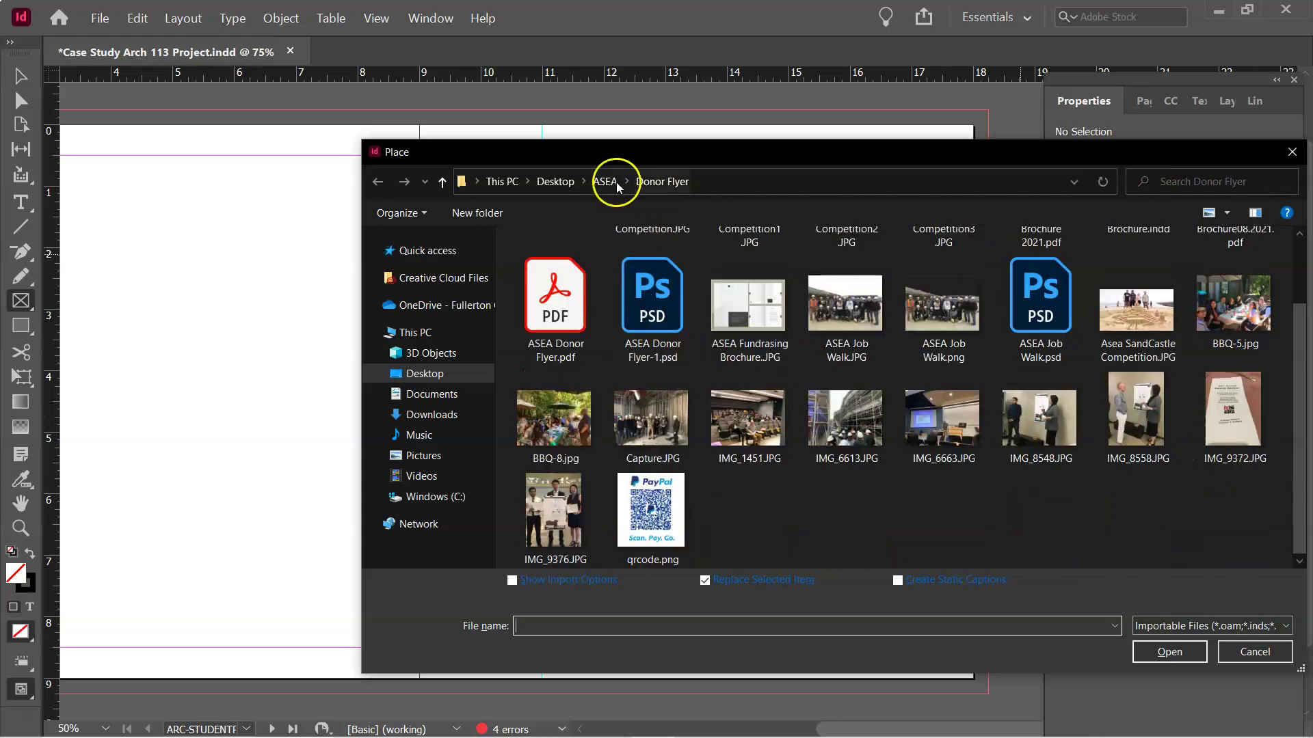
{"action": "left_click", "coordinate": [556, 182]}
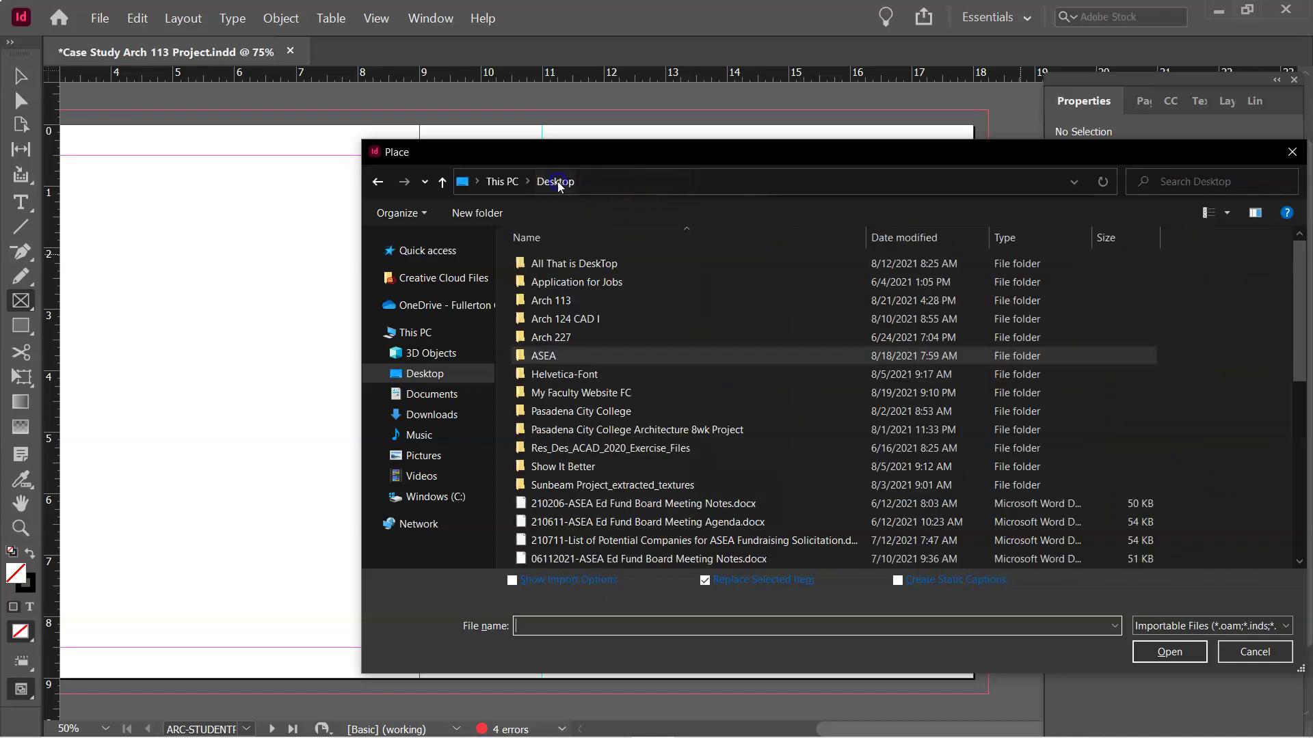
{"action": "double_click", "coordinate": [527, 296]}
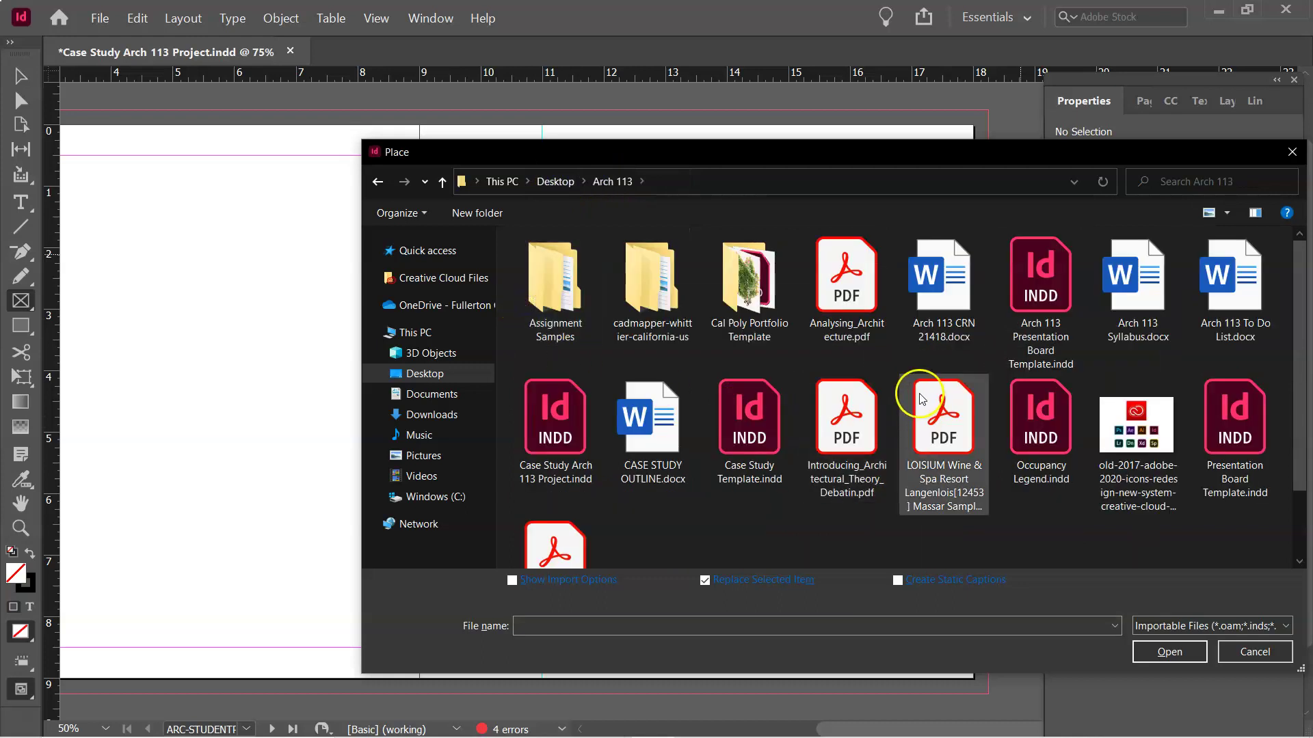
{"action": "double_click", "coordinate": [559, 280]}
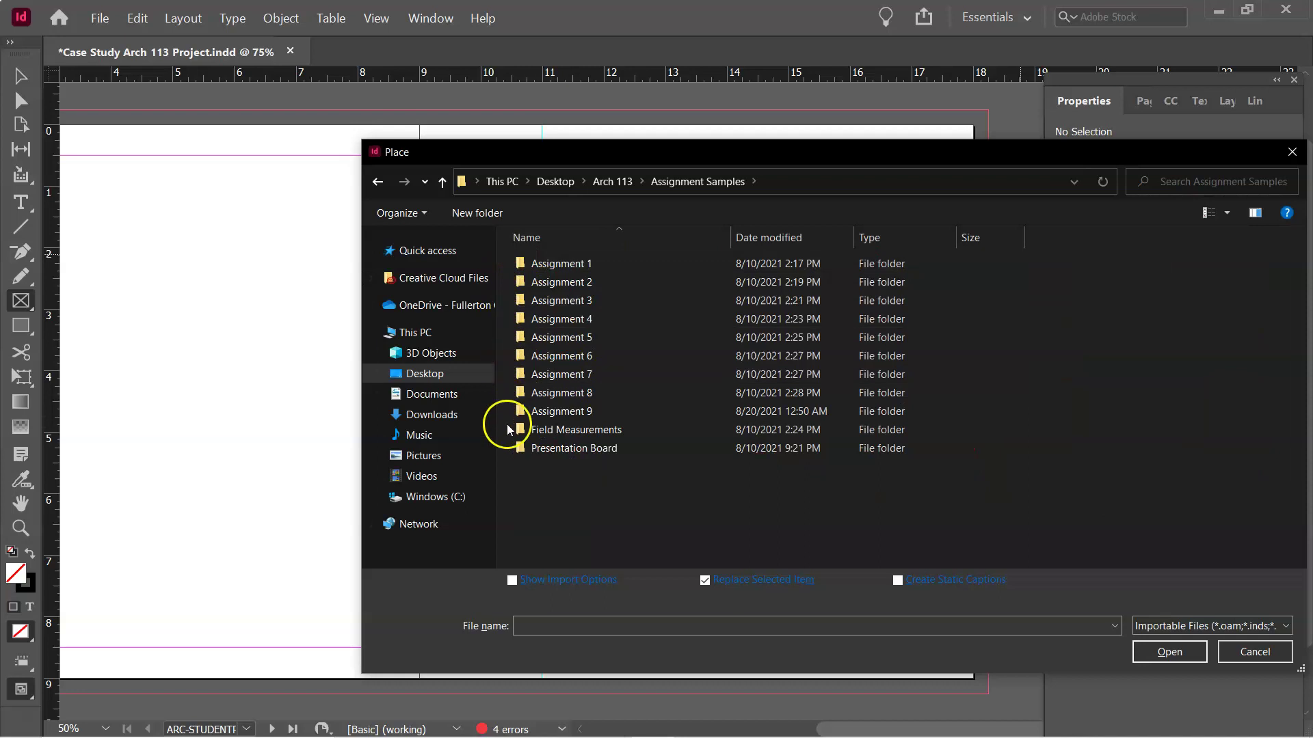
{"action": "double_click", "coordinate": [519, 395]}
{"action": "left_click", "coordinate": [518, 263]}
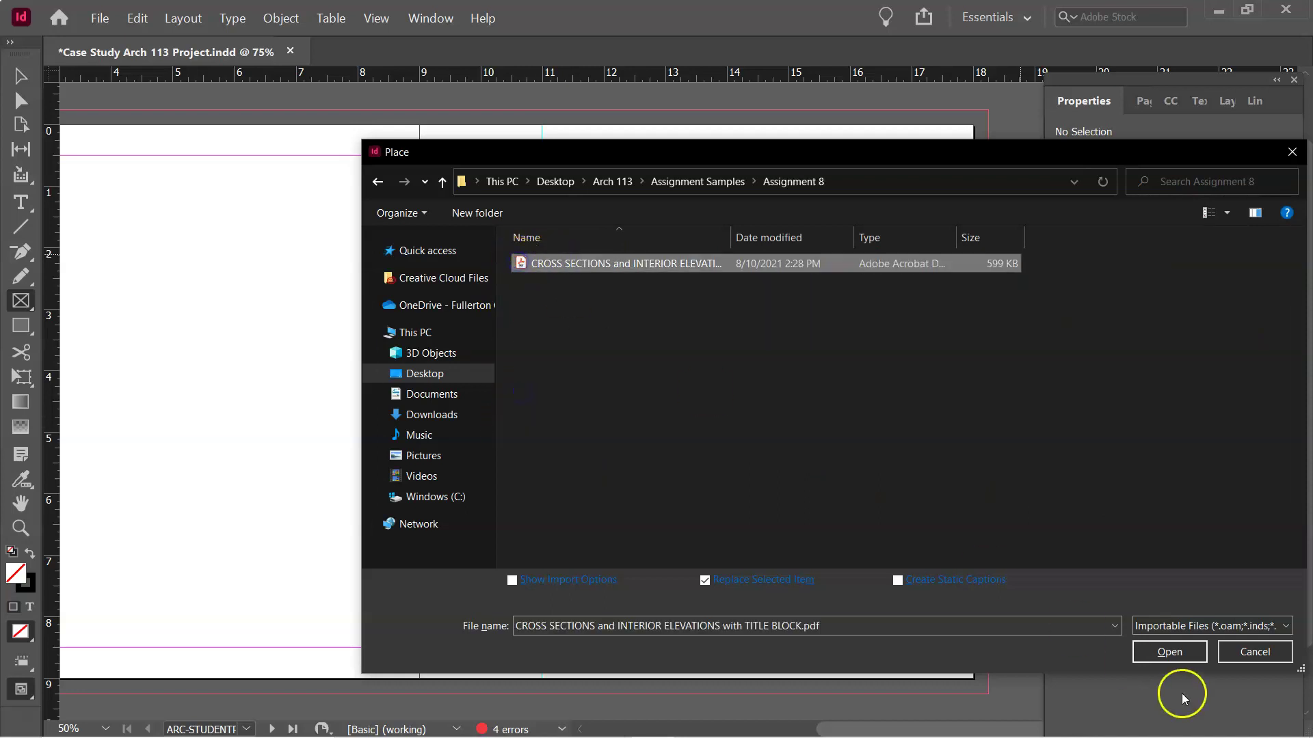
{"action": "left_click", "coordinate": [1167, 653]}
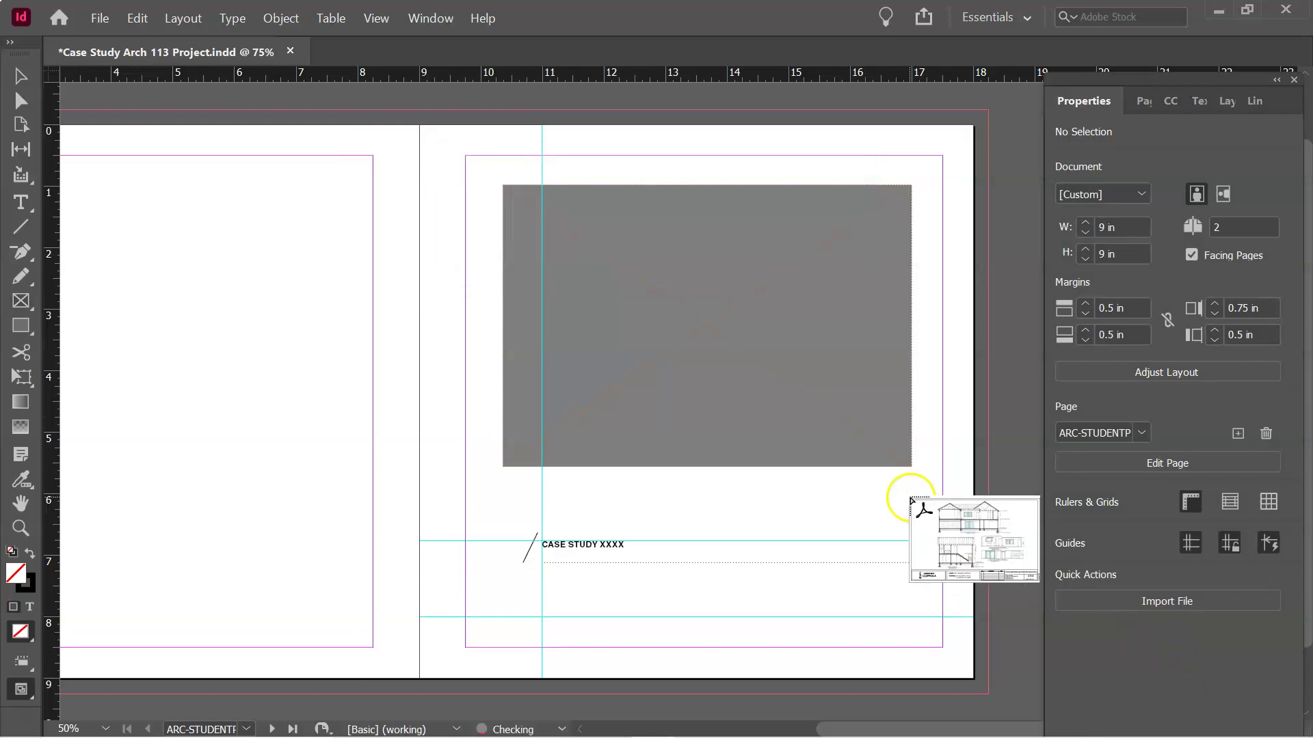
{"action": "left_click_drag", "start_coordinate": [504, 186], "coordinate": [510, 193]}
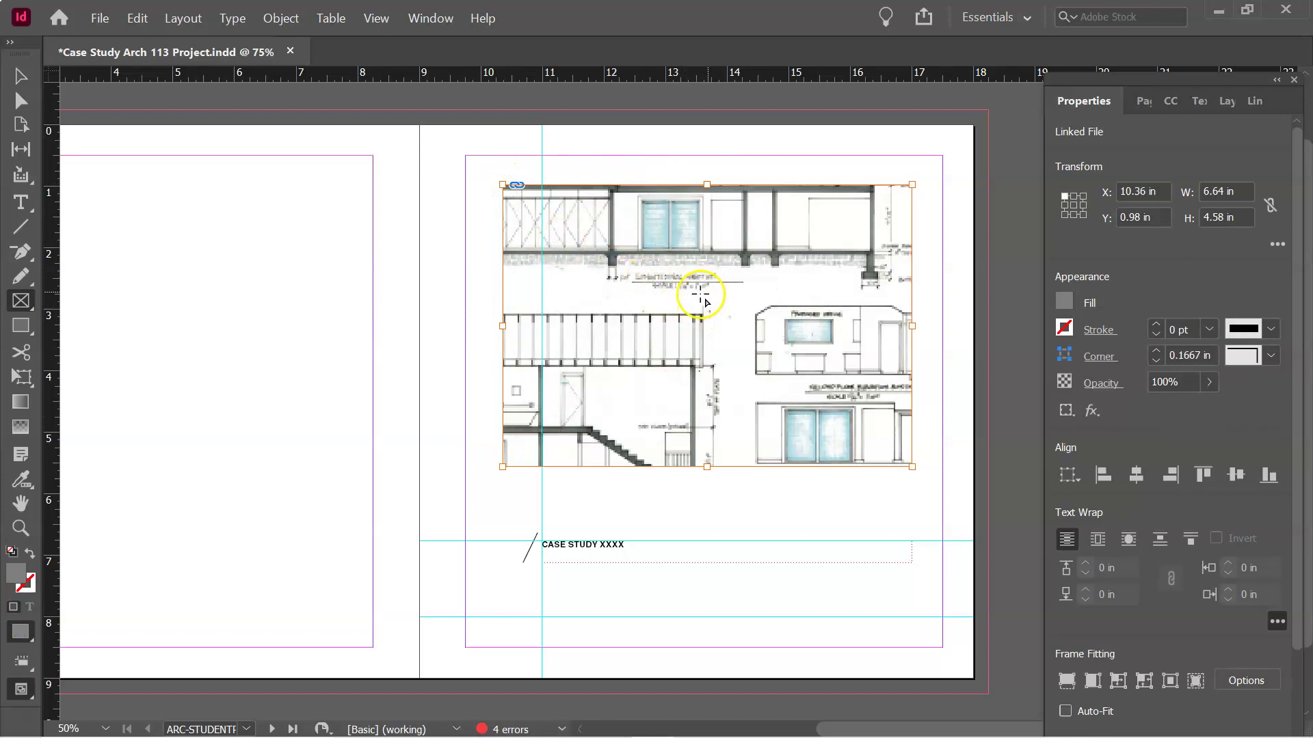
Fit the placed drawing proportionally within its frame
{"action": "right_click", "coordinate": [765, 266]}
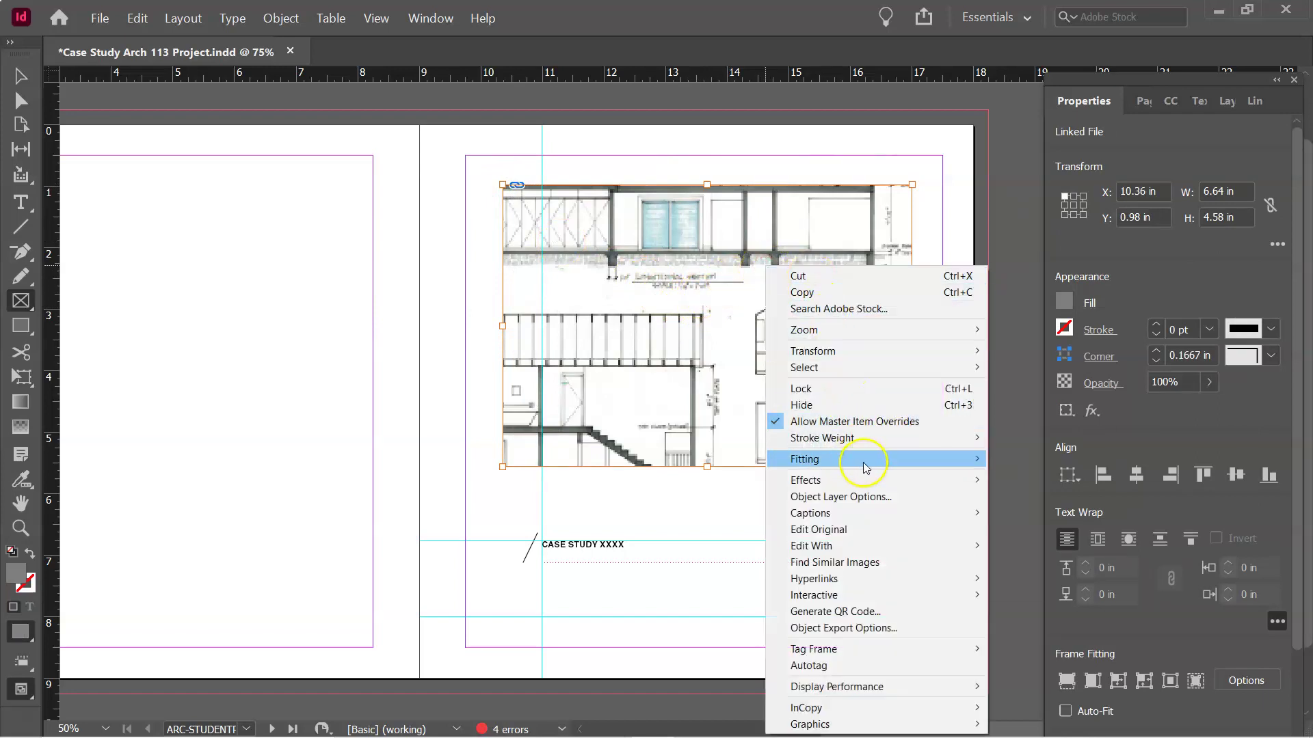
{"action": "mouse_move", "coordinate": [866, 460]}
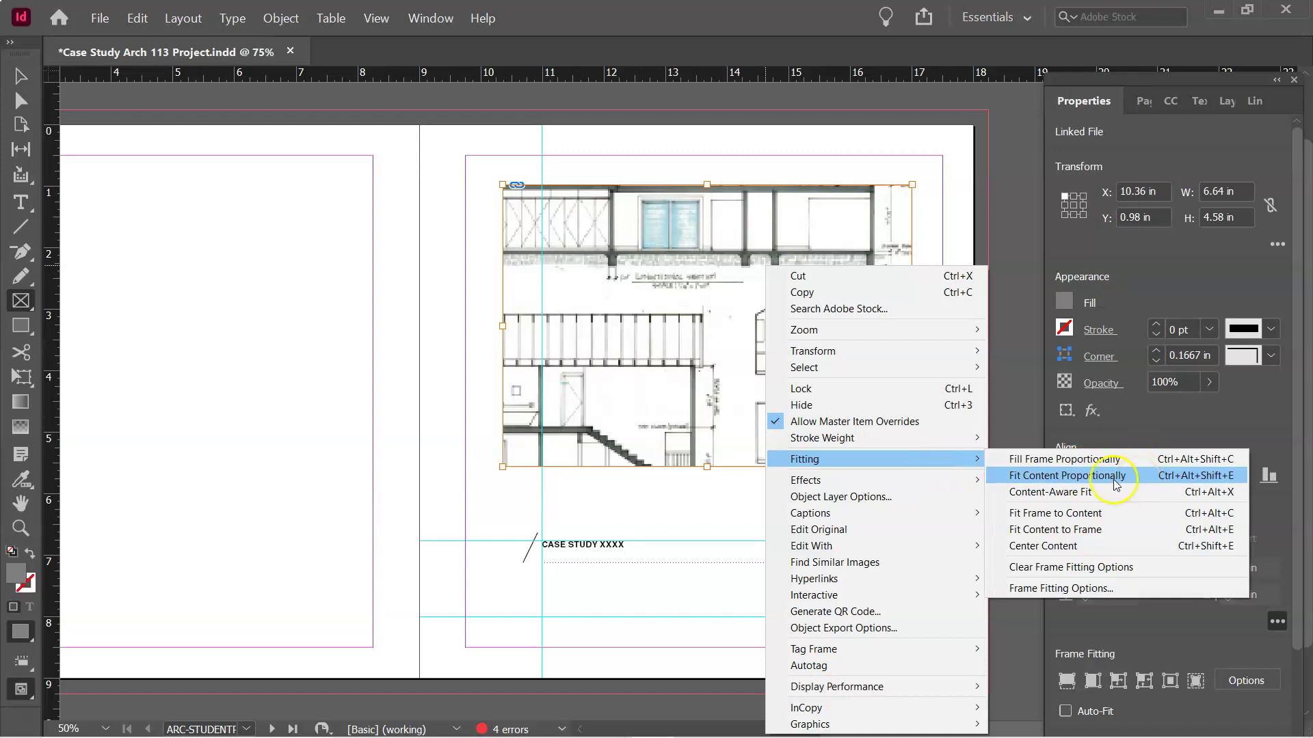
{"action": "left_click", "coordinate": [1039, 478]}
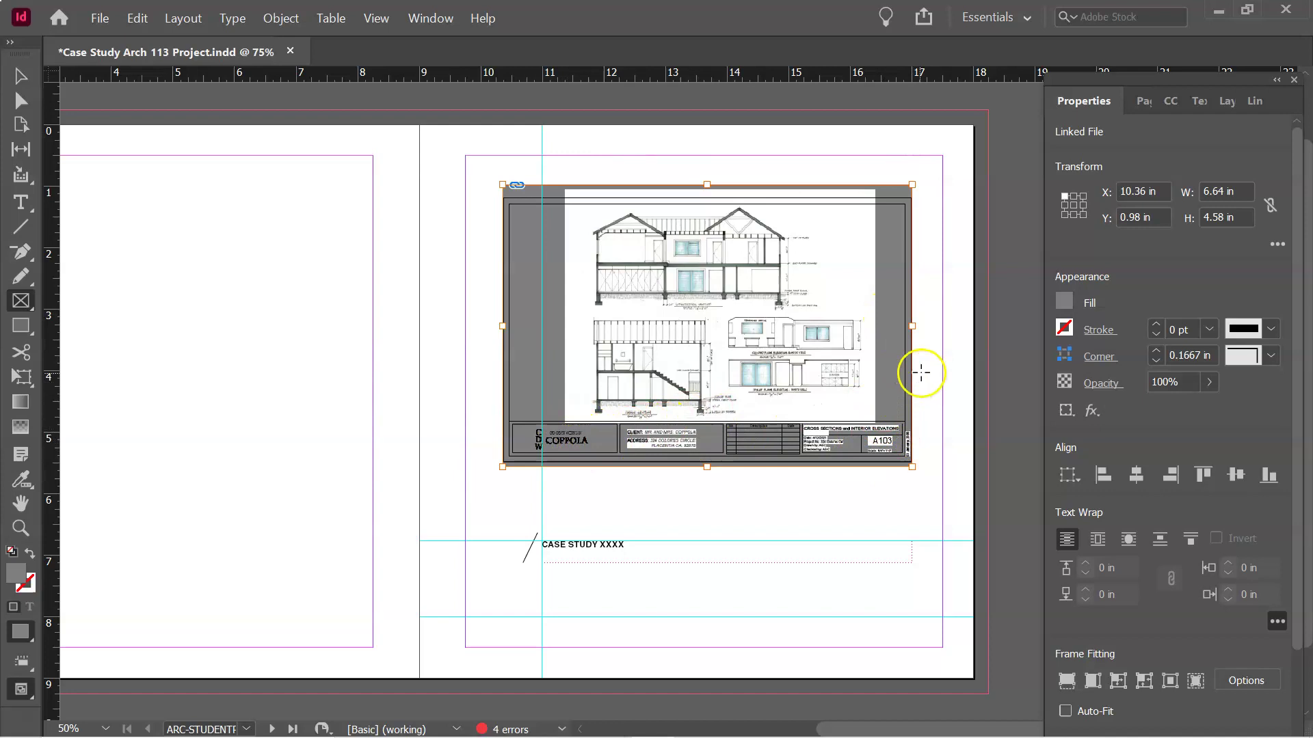
Select the drawing inside the frame and scale it down to about 5.63 by 3.77 in
{"action": "left_click", "coordinate": [23, 77]}
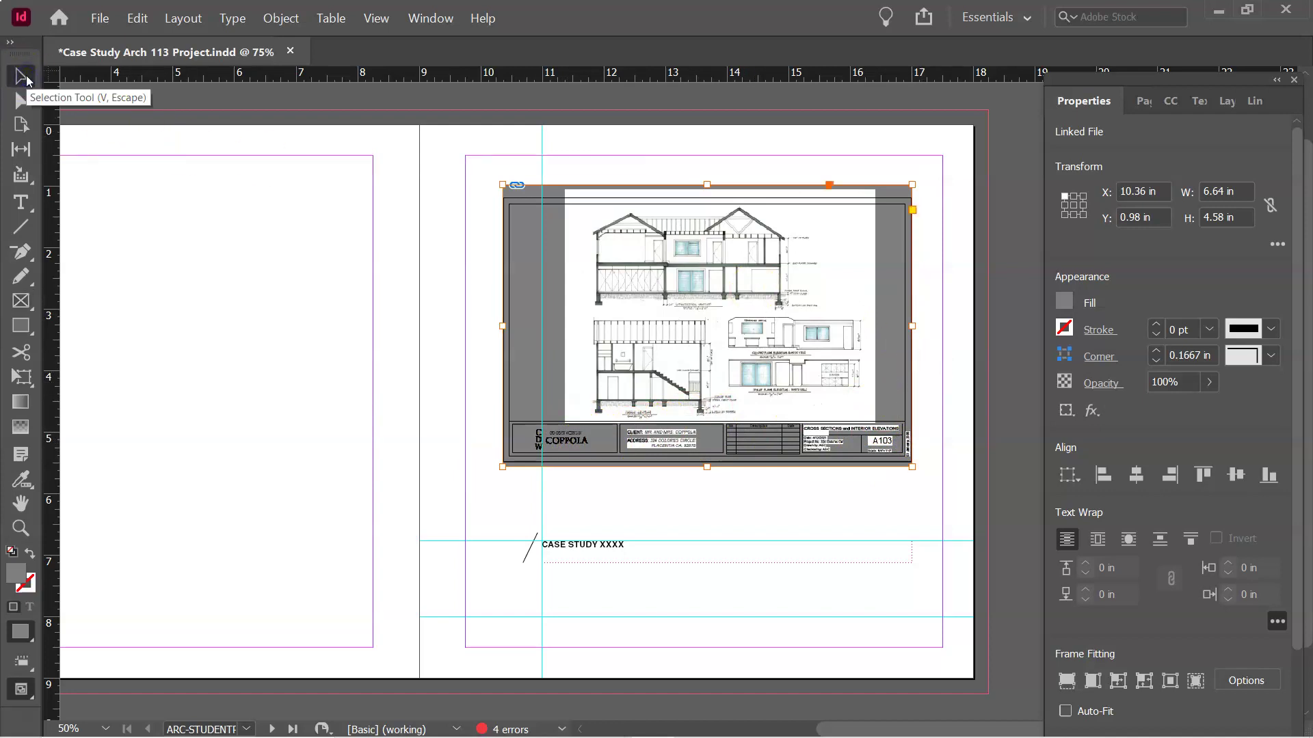
{"action": "left_click", "coordinate": [931, 384]}
{"action": "left_click", "coordinate": [853, 350]}
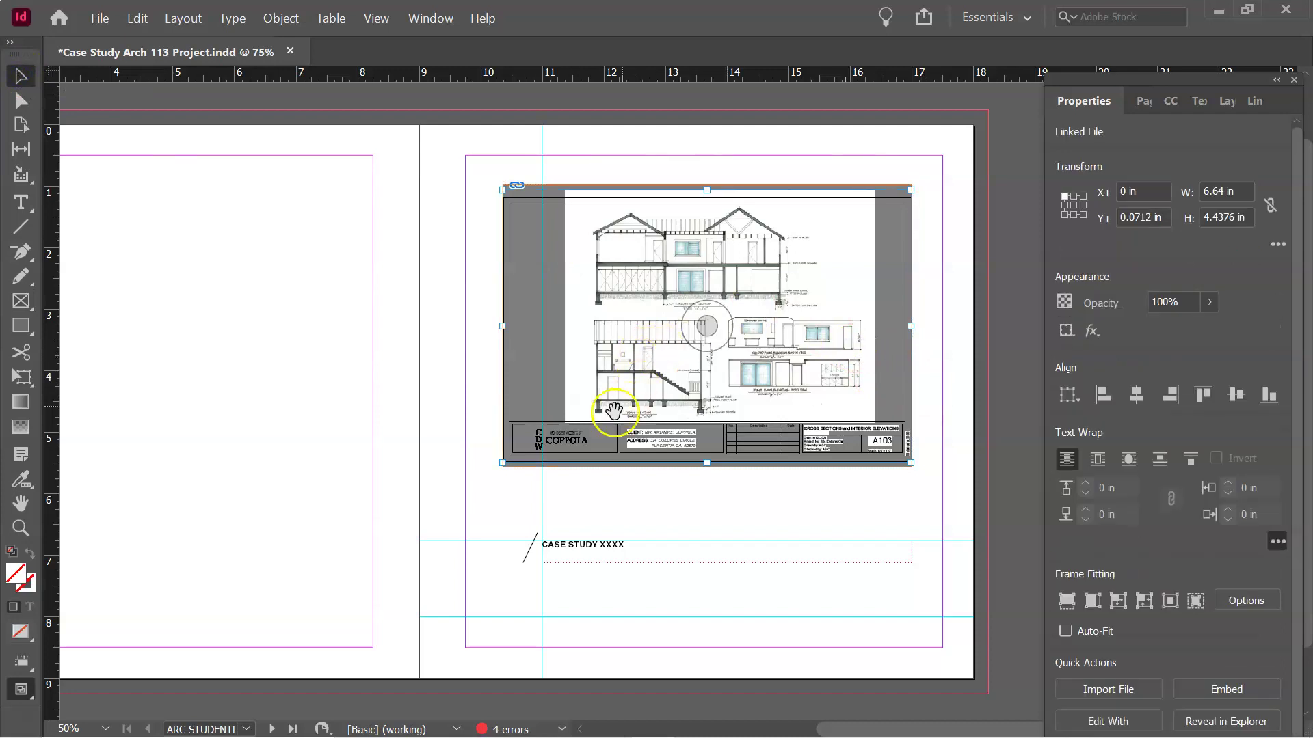
{"action": "left_click_drag", "start_coordinate": [503, 462], "coordinate": [565, 422]}
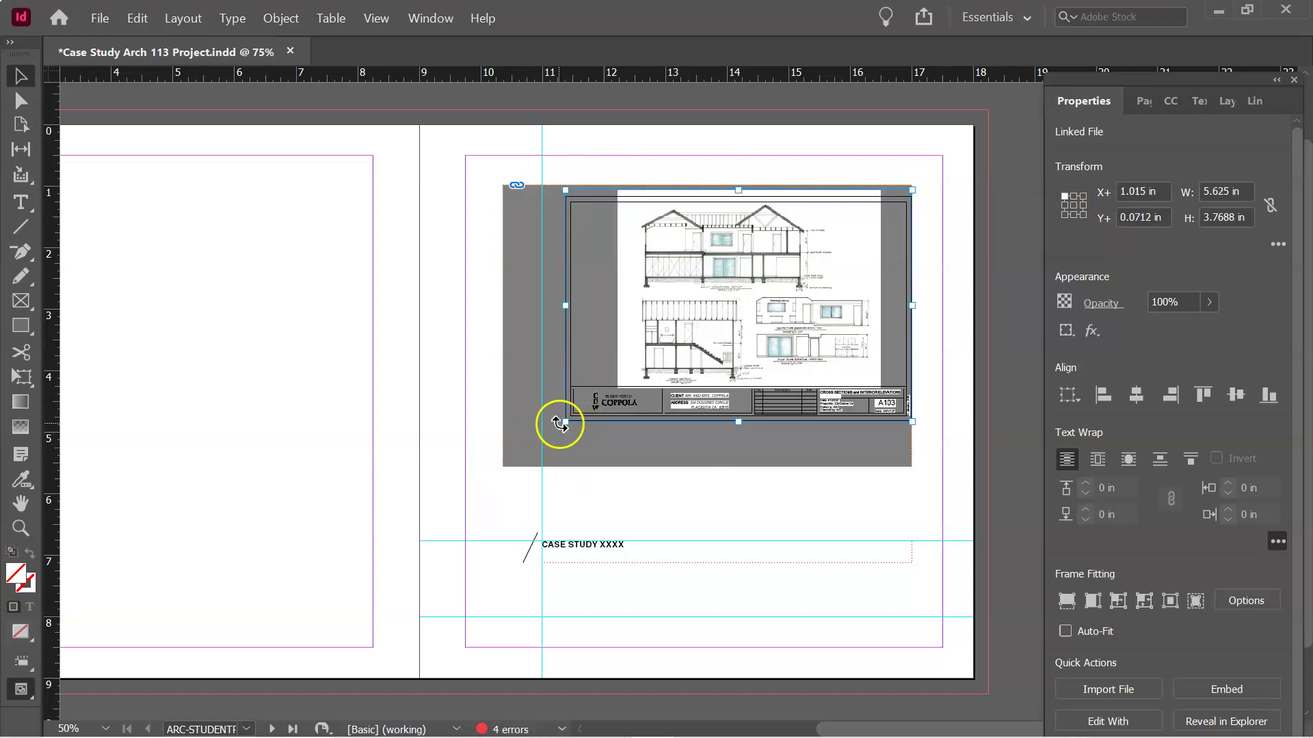
Enlarge the placed drawing beyond its frame to about 7.68 by 5.26 in, aligned with the frame's upper edge
{"action": "left_click", "coordinate": [593, 454]}
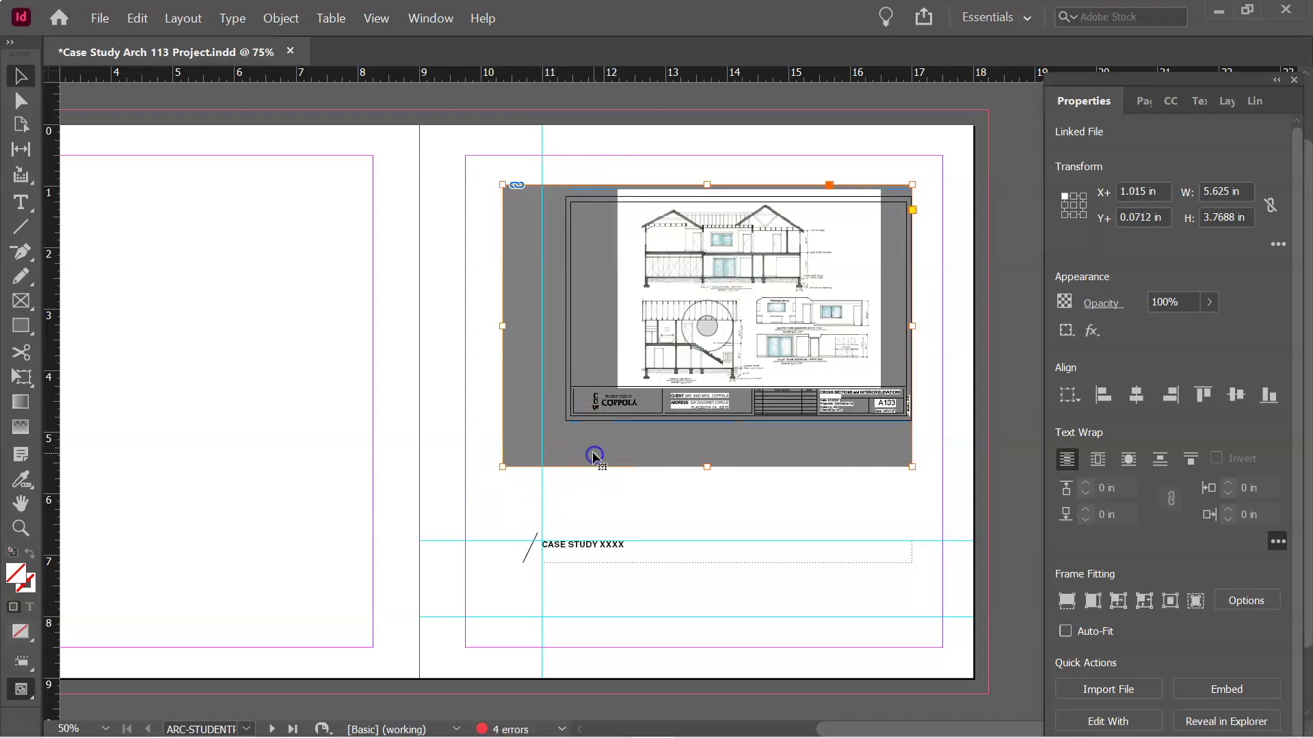
{"action": "left_click", "coordinate": [567, 410]}
{"action": "left_click_drag", "start_coordinate": [566, 422], "coordinate": [451, 508]}
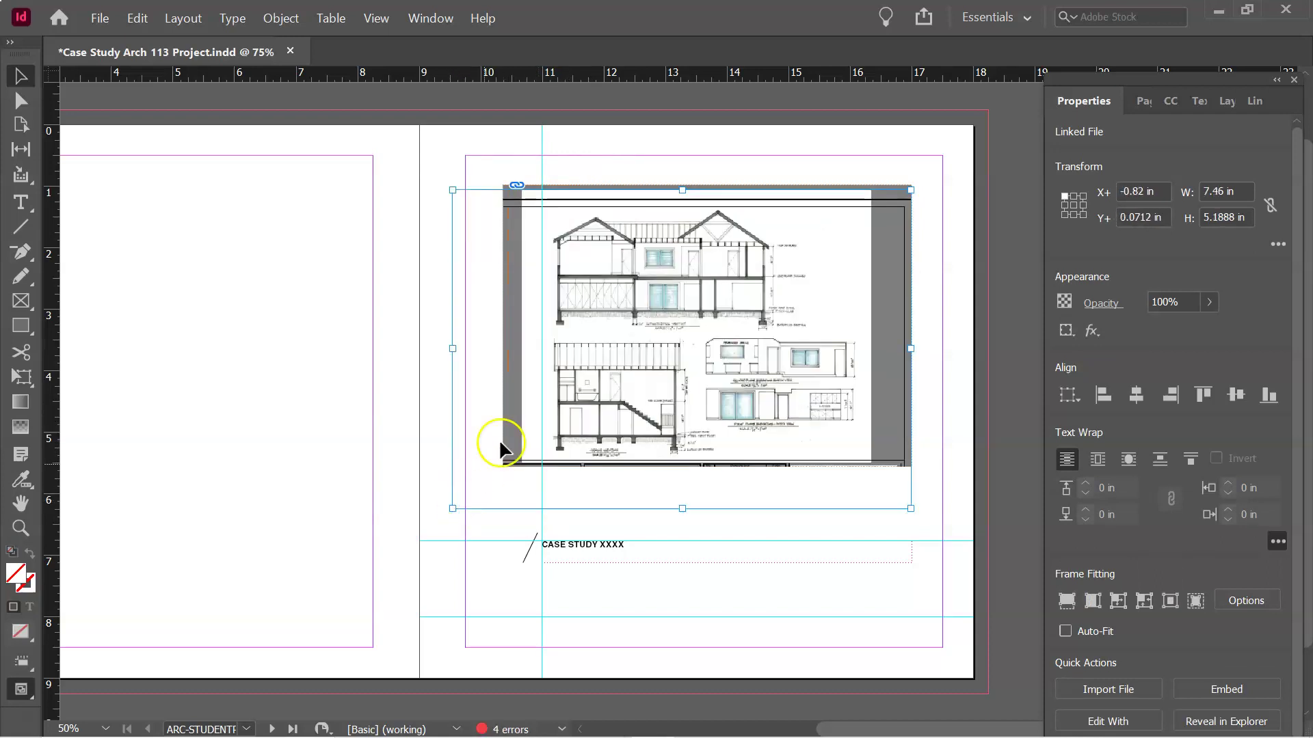
{"action": "left_click_drag", "start_coordinate": [451, 188], "coordinate": [439, 184]}
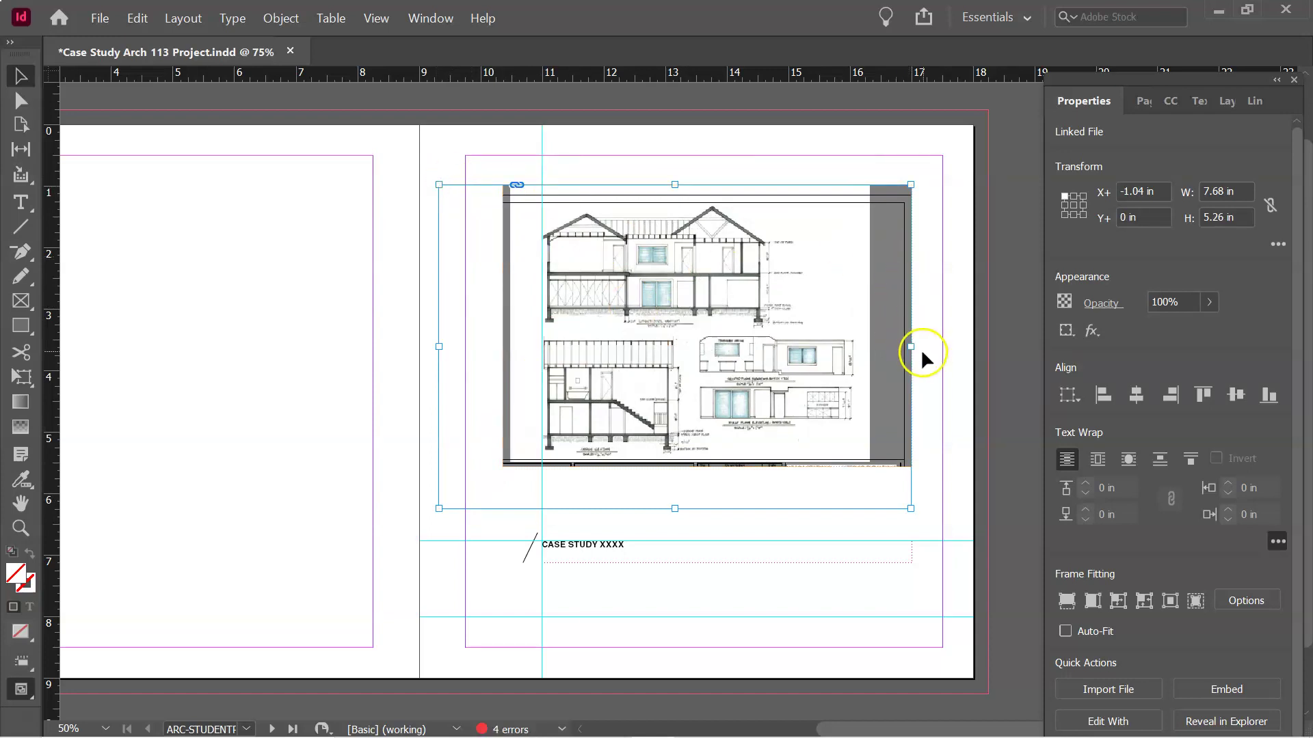
Shift the drawing inside its frame to a horizontal offset of about -0.82 in and select the frame itself
{"action": "left_click_drag", "start_coordinate": [829, 301], "coordinate": [834, 296]}
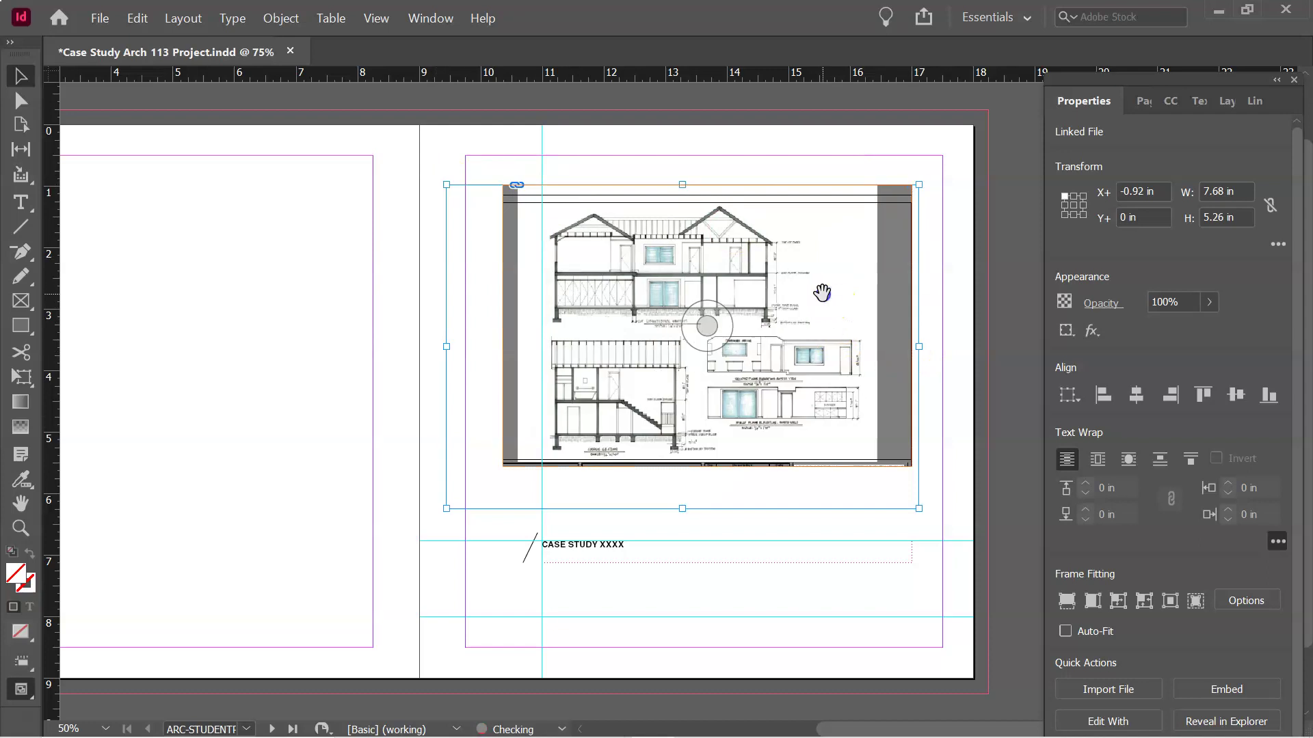
{"action": "left_click_drag", "start_coordinate": [821, 293], "coordinate": [830, 292]}
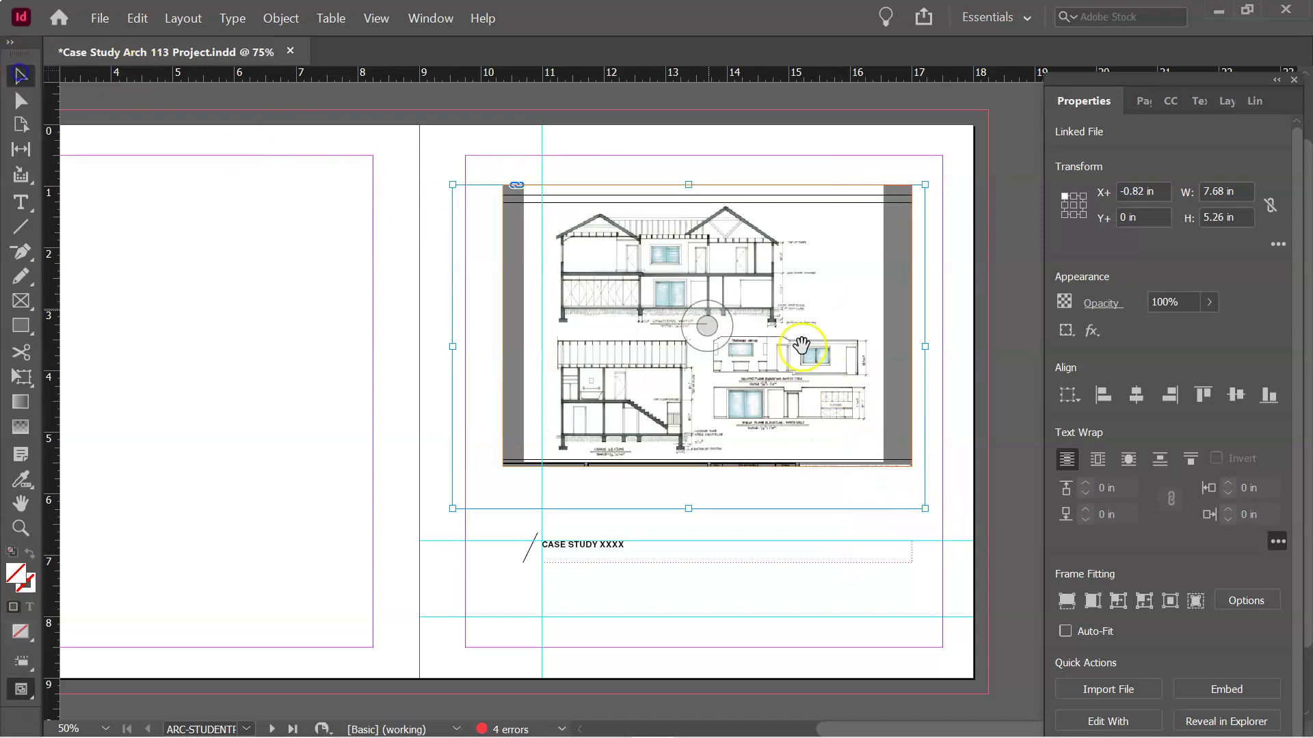
{"action": "left_click", "coordinate": [949, 305]}
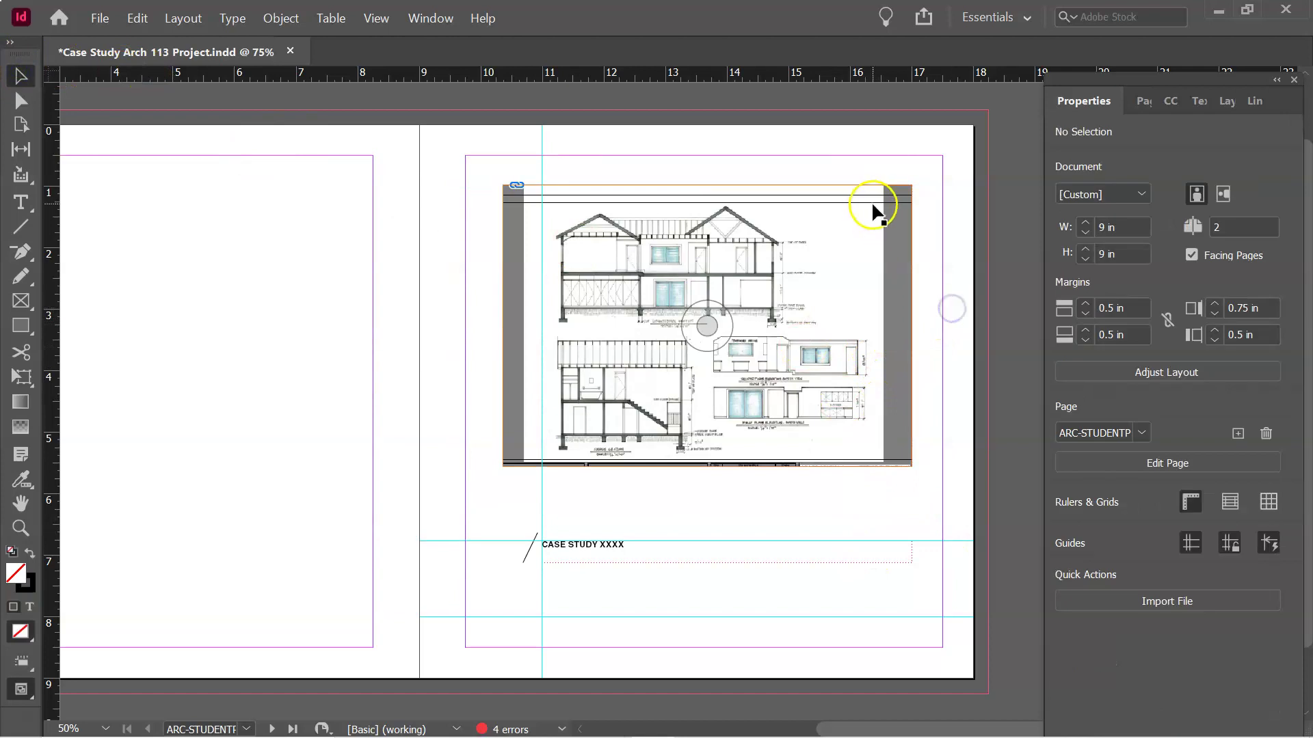
{"action": "left_click", "coordinate": [845, 185]}
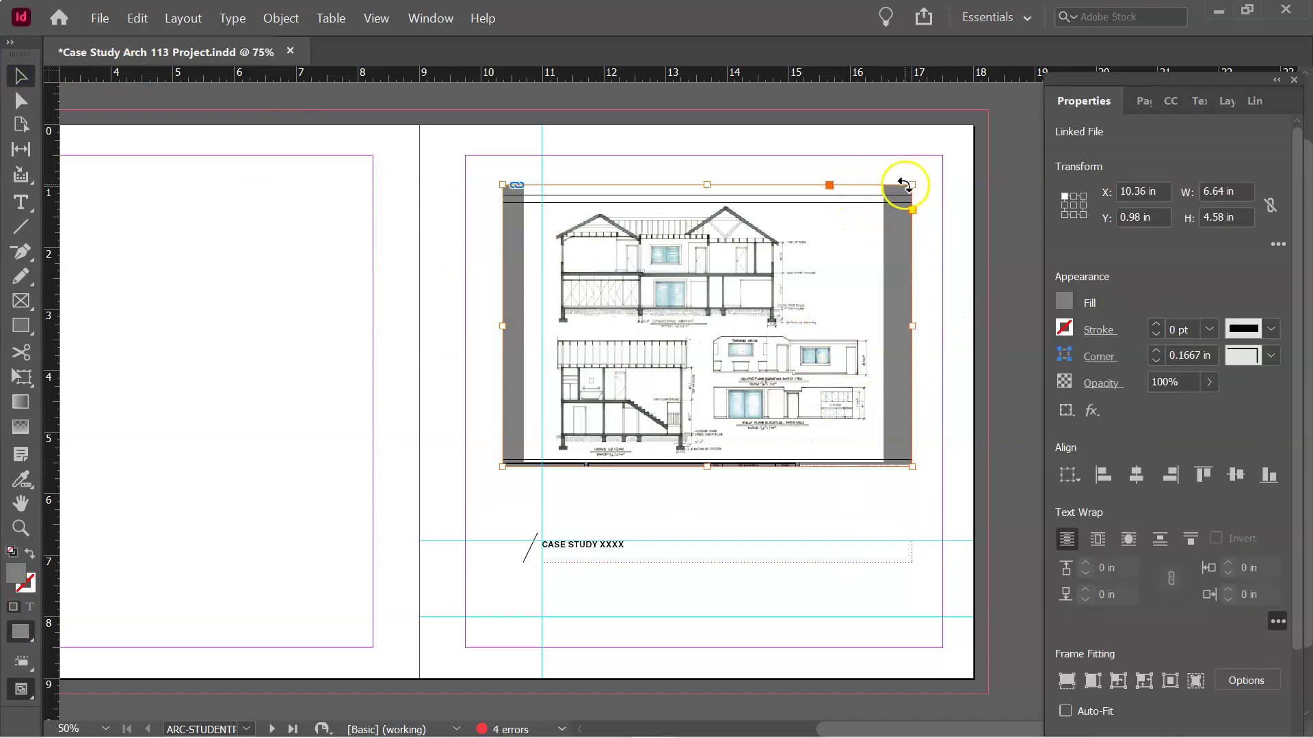
Crop the drawing's frame to about 5.88 in wide with its upper edge at 1.3 in, cutting off the gray bands and border lines
{"action": "left_click_drag", "start_coordinate": [912, 185], "coordinate": [885, 183]}
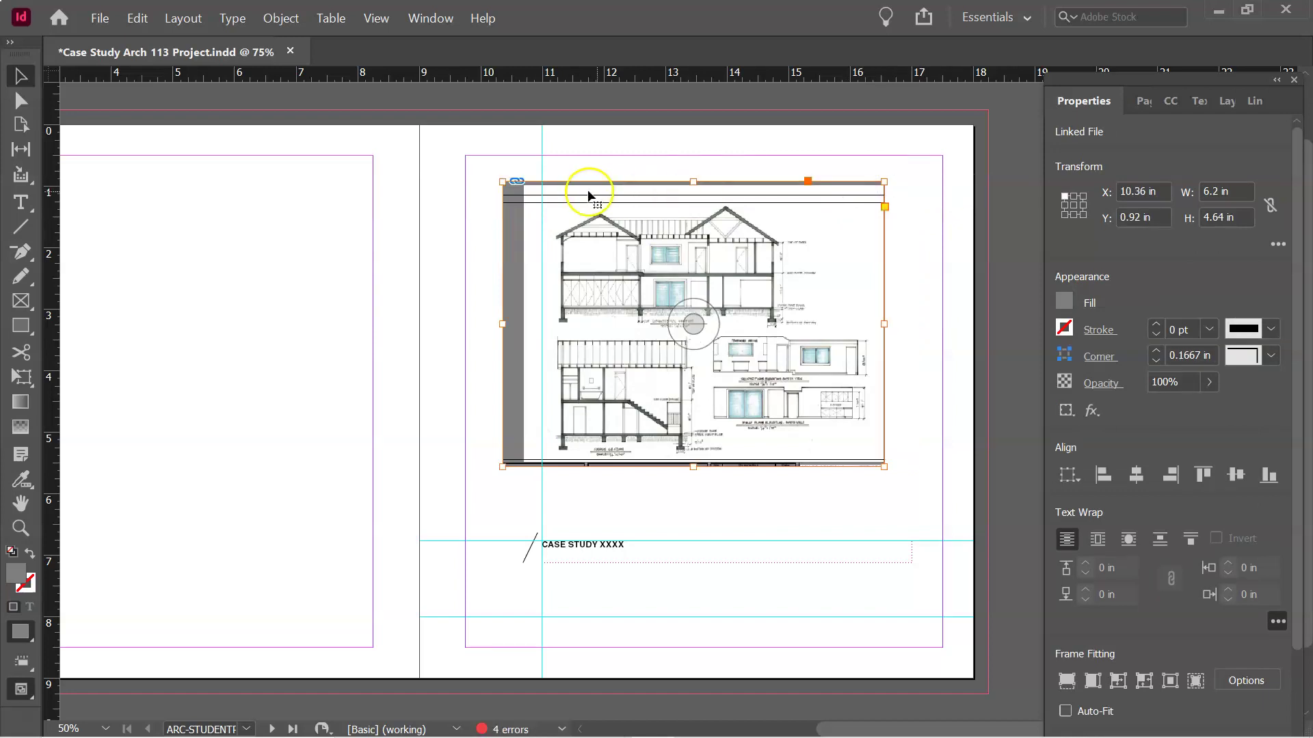
{"action": "left_click_drag", "start_coordinate": [500, 325], "coordinate": [522, 323]}
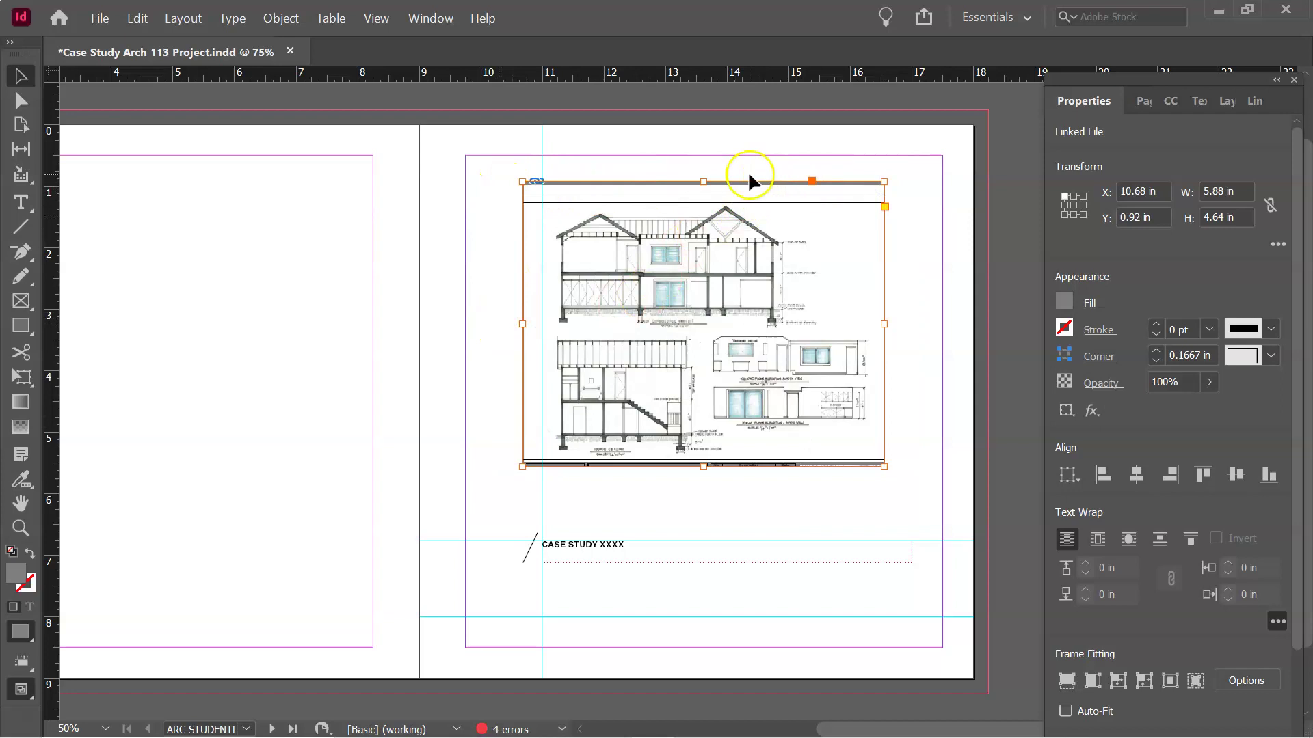
{"action": "left_click_drag", "start_coordinate": [704, 181], "coordinate": [704, 205]}
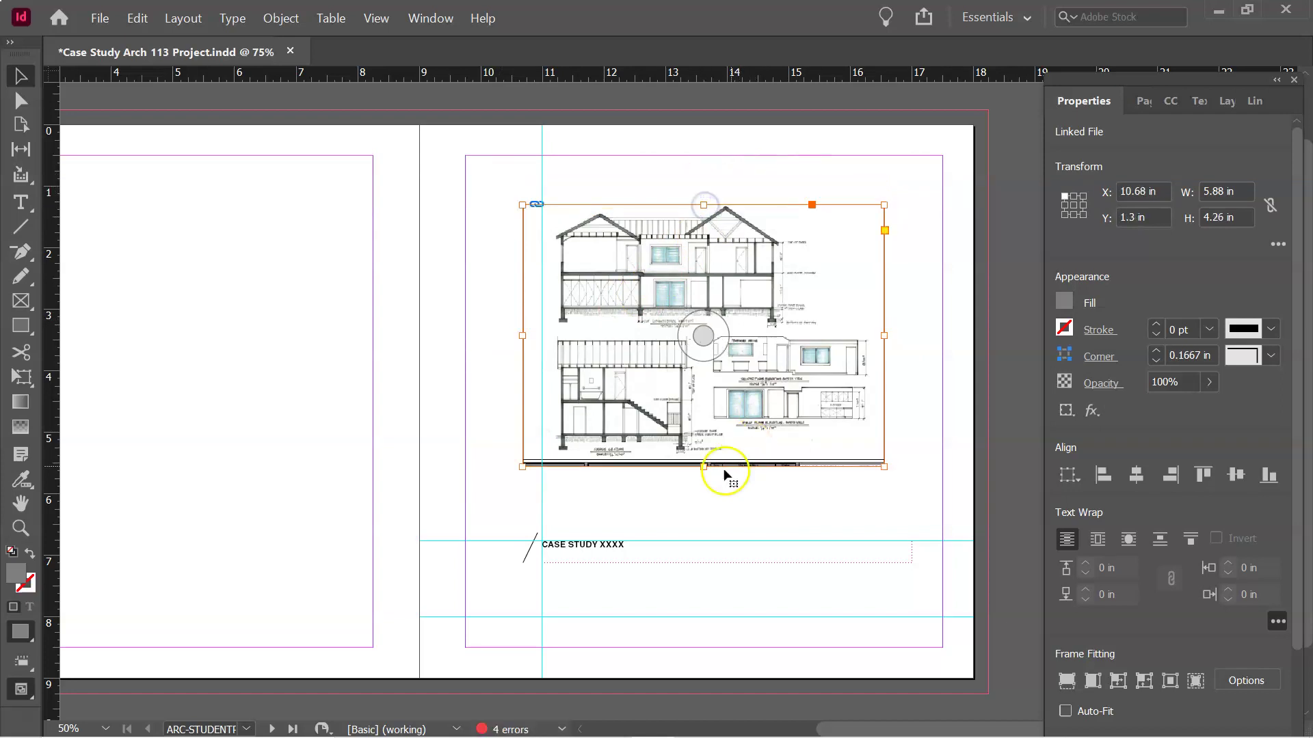
{"action": "left_click_drag", "start_coordinate": [704, 468], "coordinate": [704, 459]}
{"action": "left_click", "coordinate": [778, 483]}
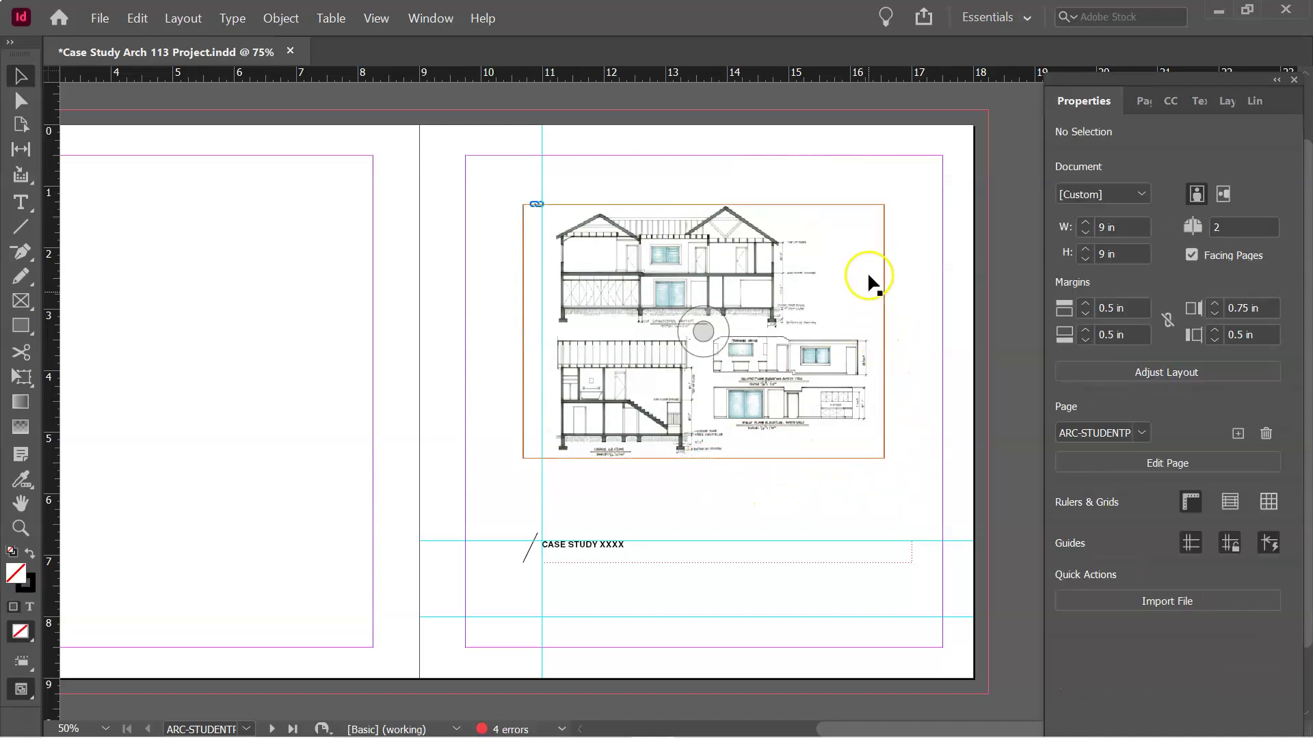
Trim both sides of the drawing's frame slightly further inward
{"action": "left_click", "coordinate": [863, 272]}
{"action": "left_click_drag", "start_coordinate": [883, 331], "coordinate": [877, 332]}
{"action": "left_click_drag", "start_coordinate": [522, 331], "coordinate": [533, 331]}
{"action": "left_click", "coordinate": [798, 497]}
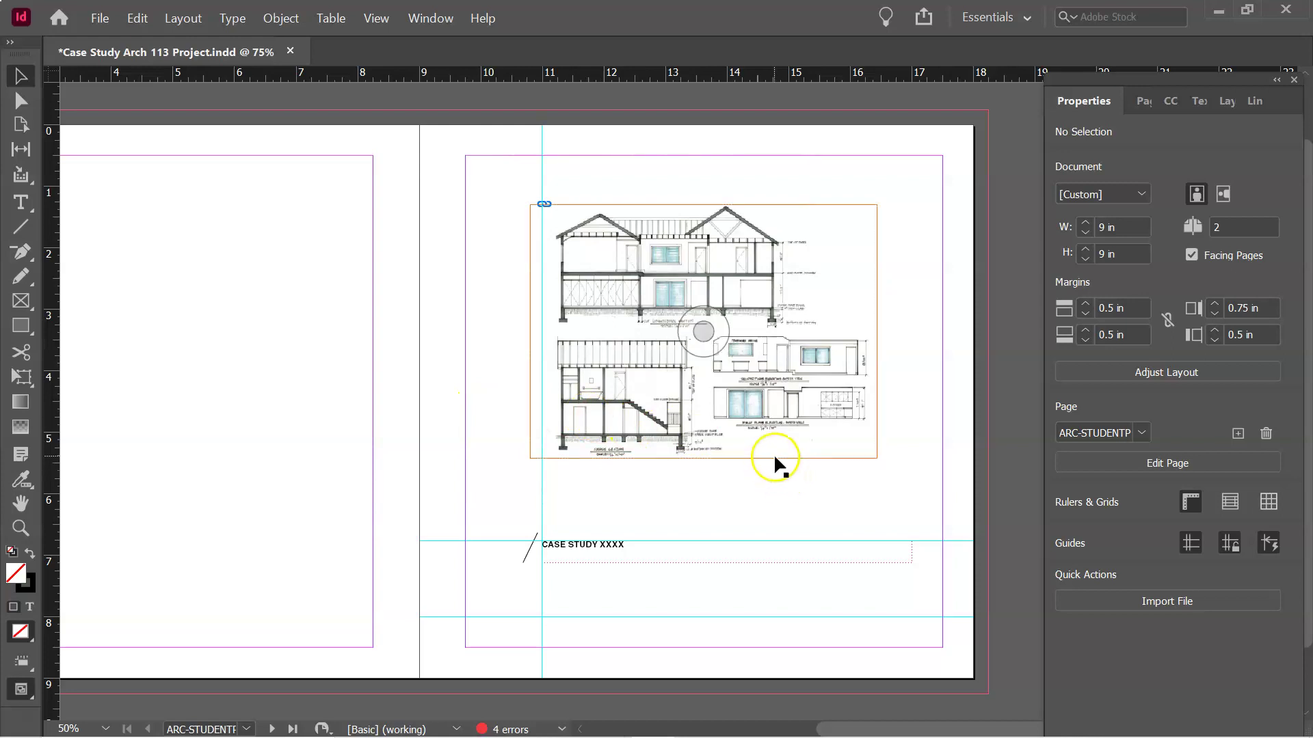
Delete the framed drawing from the title master spread
{"action": "left_click", "coordinate": [773, 454]}
{"action": "key", "text": "Delete"}
{"action": "left_click", "coordinate": [1062, 287]}
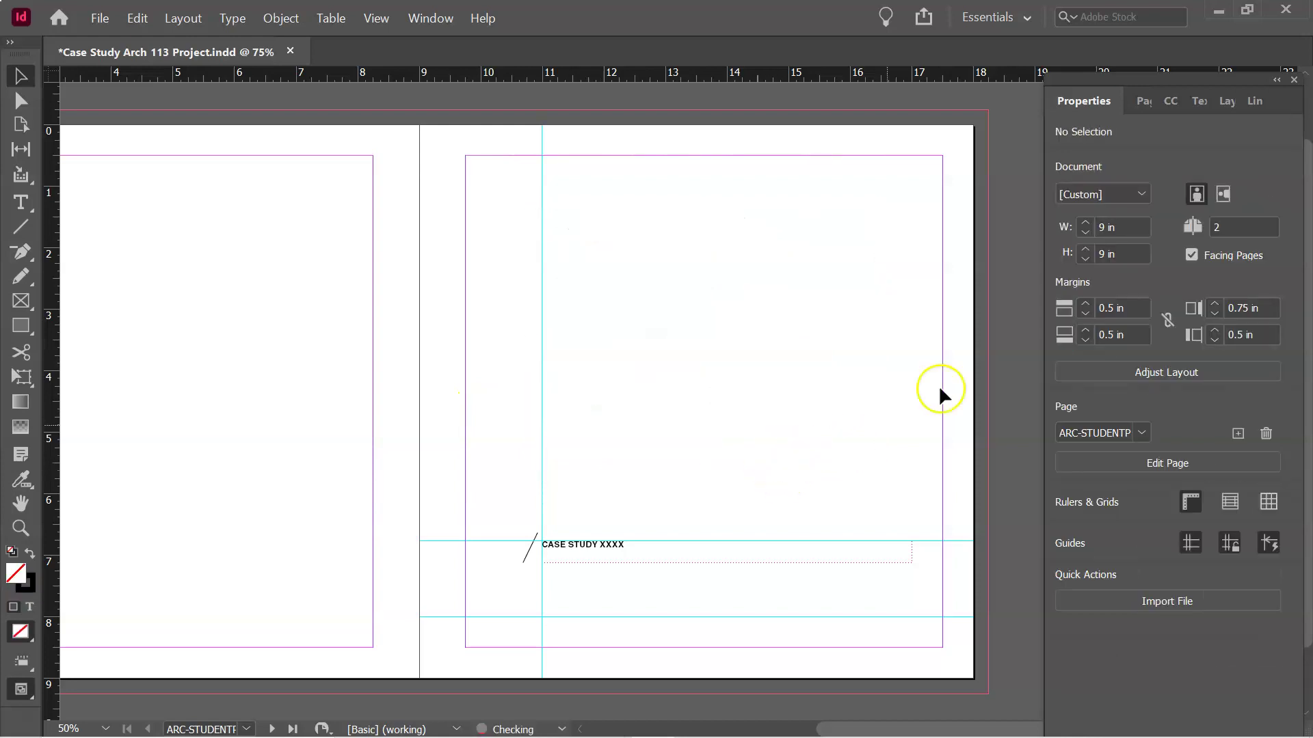
Open the ARC-STUDENT PROJECT master spread for editing
{"action": "left_click", "coordinate": [1140, 101]}
{"action": "left_click", "coordinate": [1127, 188]}
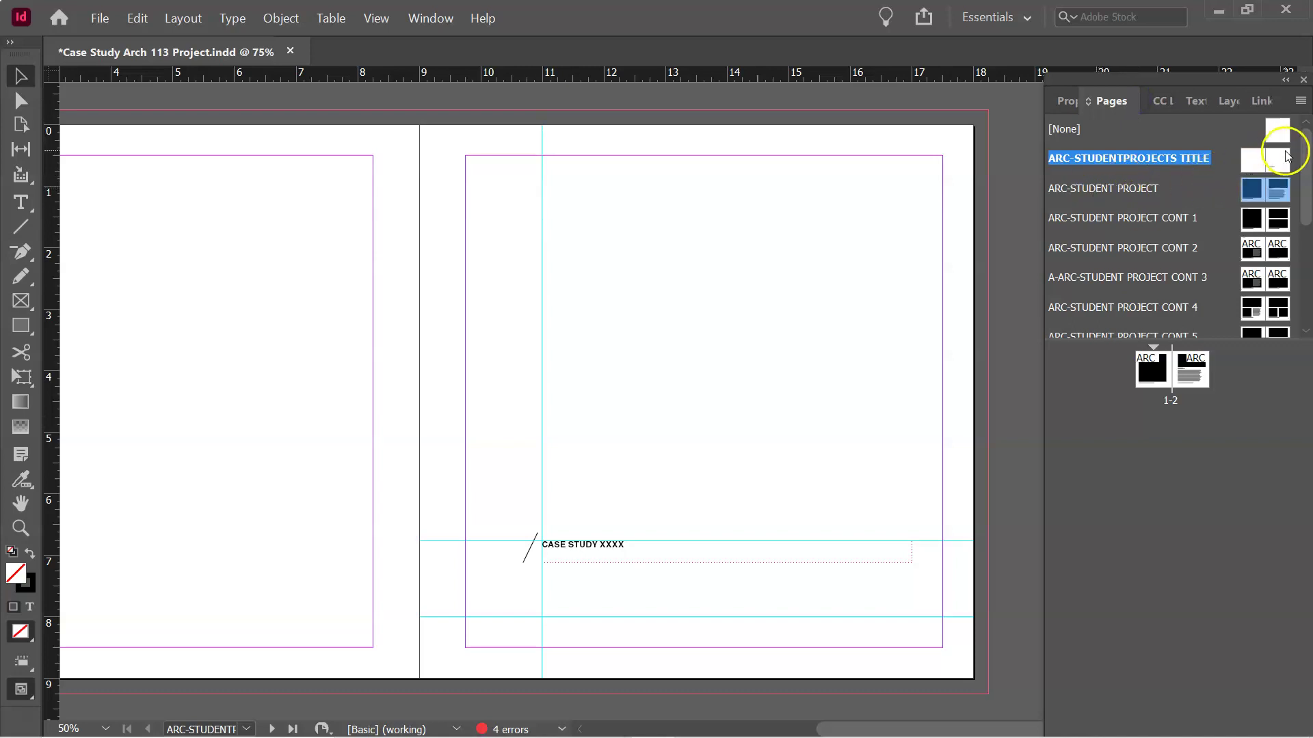
{"action": "double_click", "coordinate": [1104, 191]}
{"action": "left_click", "coordinate": [951, 216]}
{"action": "key", "text": "Delete"}
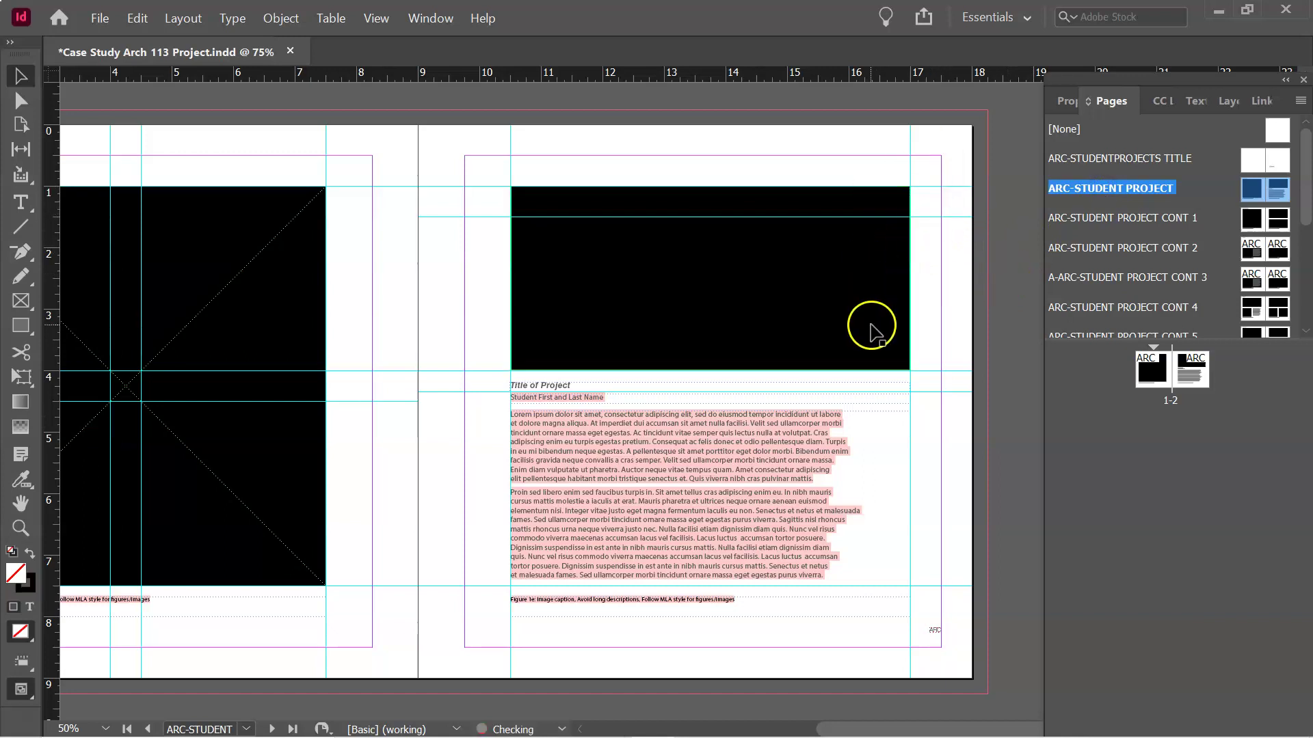
Place Exterior Elevations.pdf from the Assignment 7 folder into the large image frame on the left page
{"action": "left_click_drag", "start_coordinate": [834, 726], "coordinate": [752, 712]}
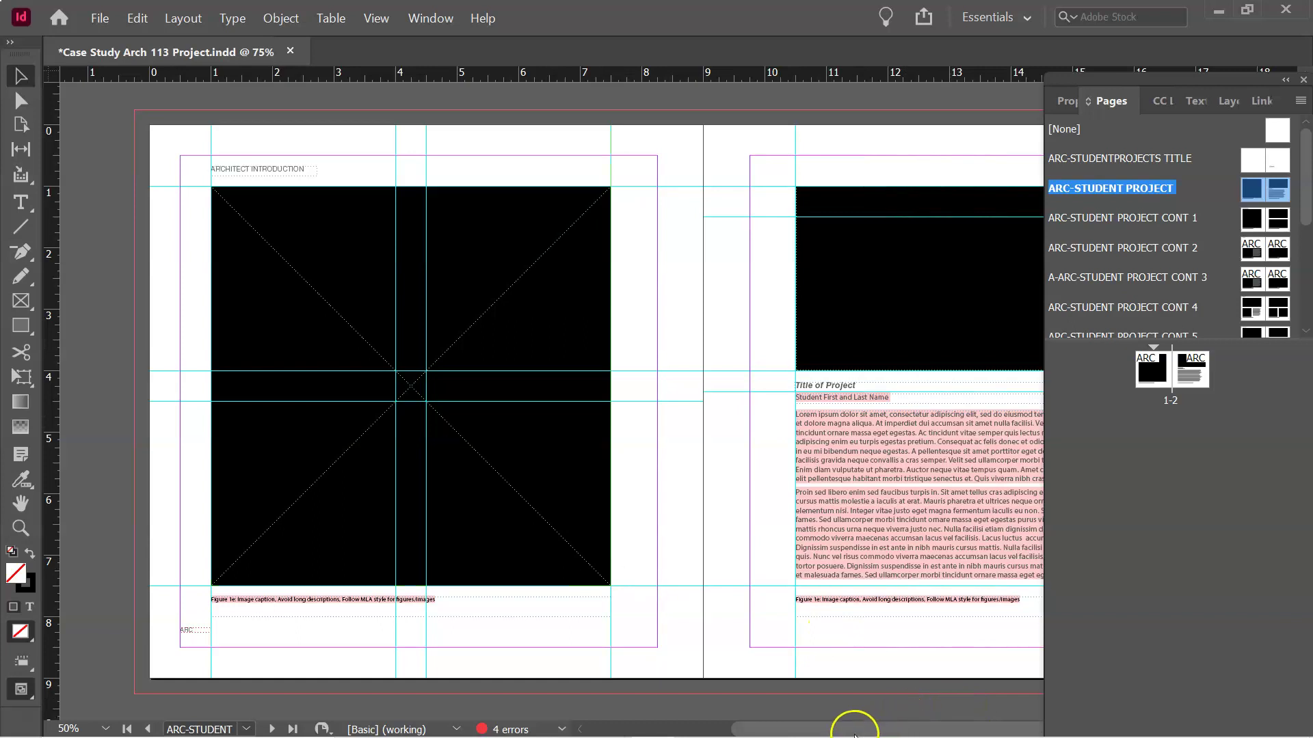
{"action": "left_click", "coordinate": [450, 278]}
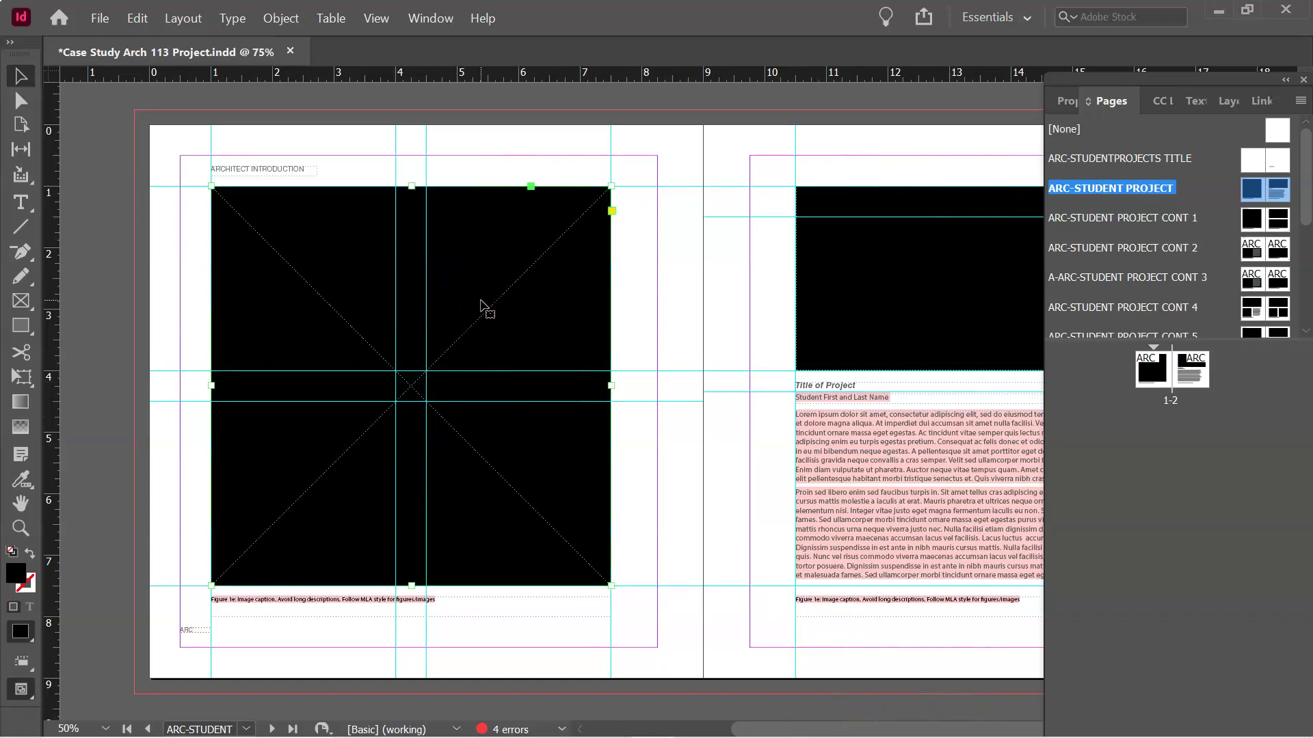
{"action": "left_click", "coordinate": [479, 278]}
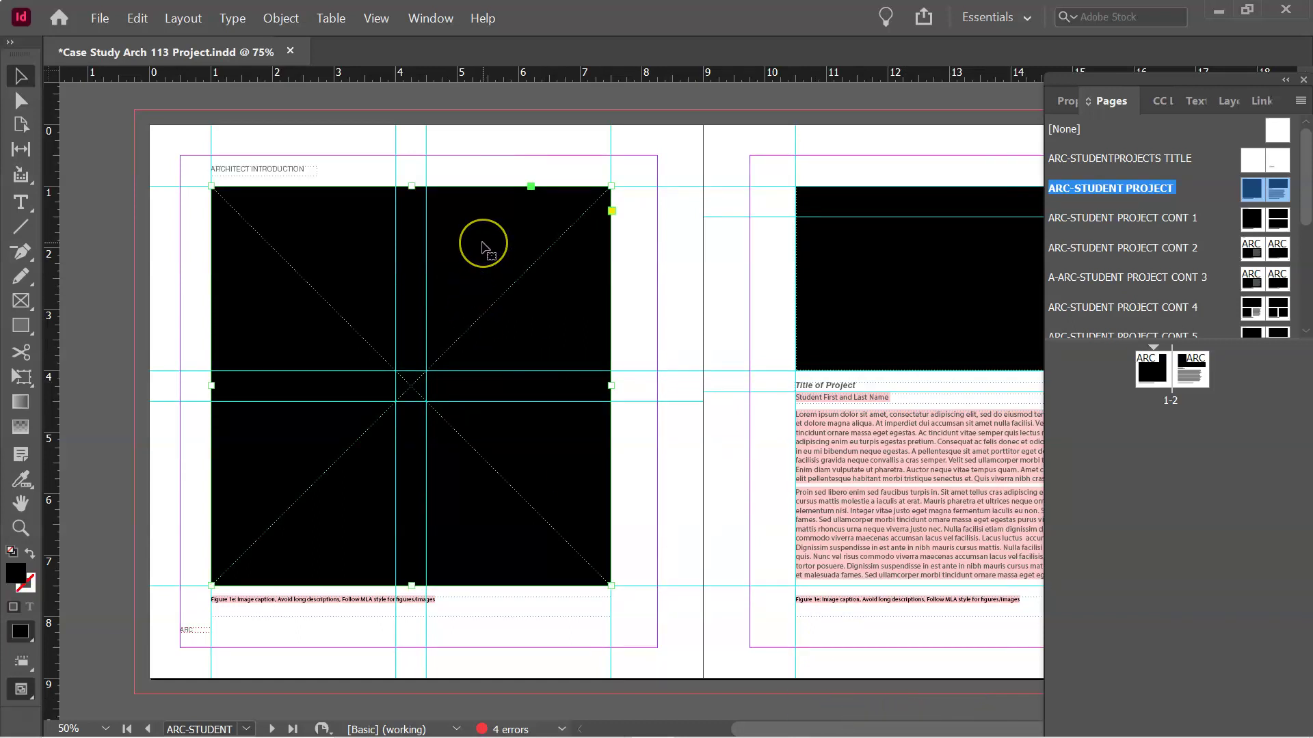
{"action": "left_click", "coordinate": [923, 273]}
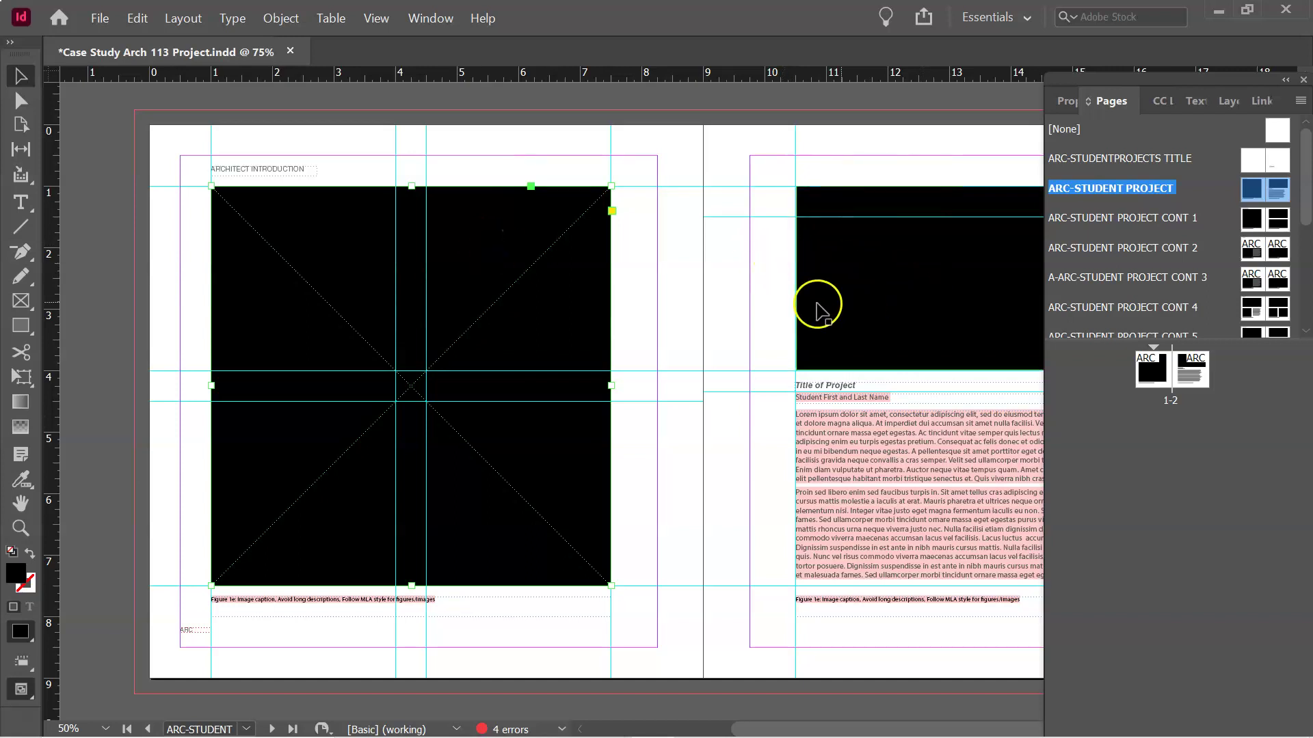
{"action": "left_click", "coordinate": [478, 267]}
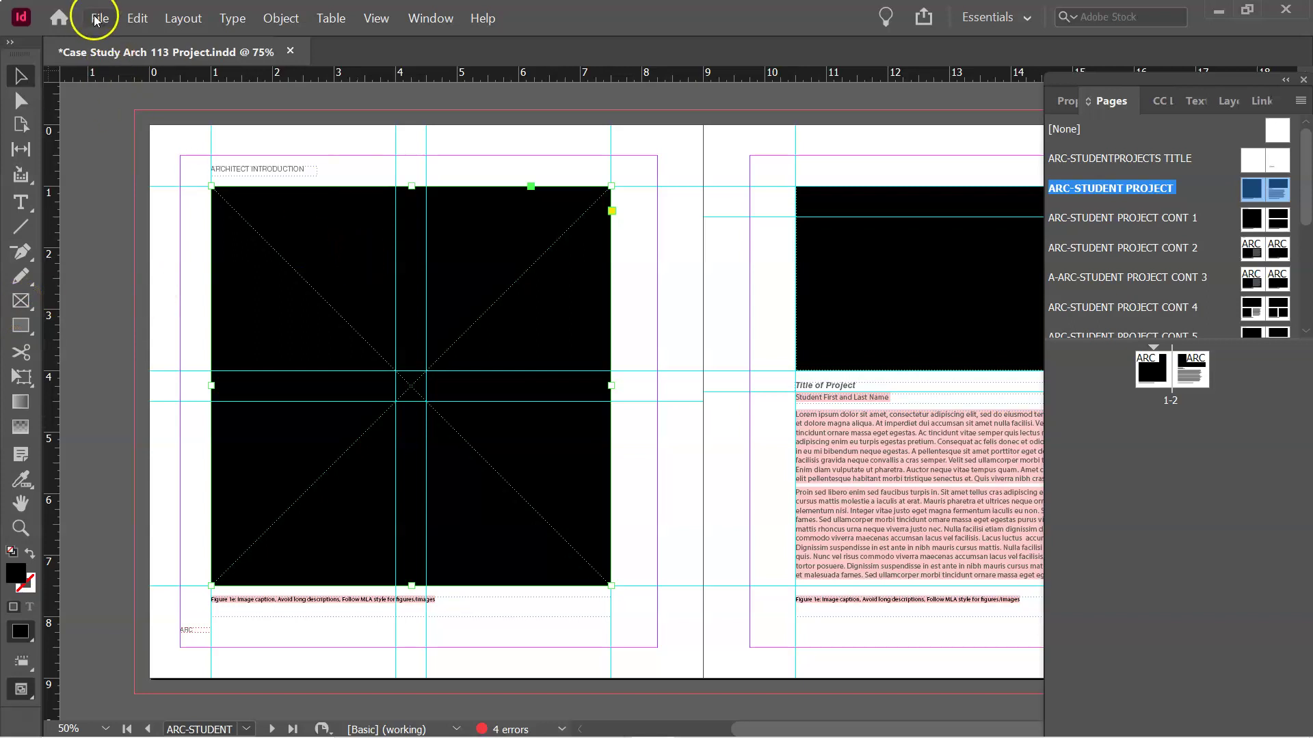
{"action": "key", "text": "ctrl+d"}
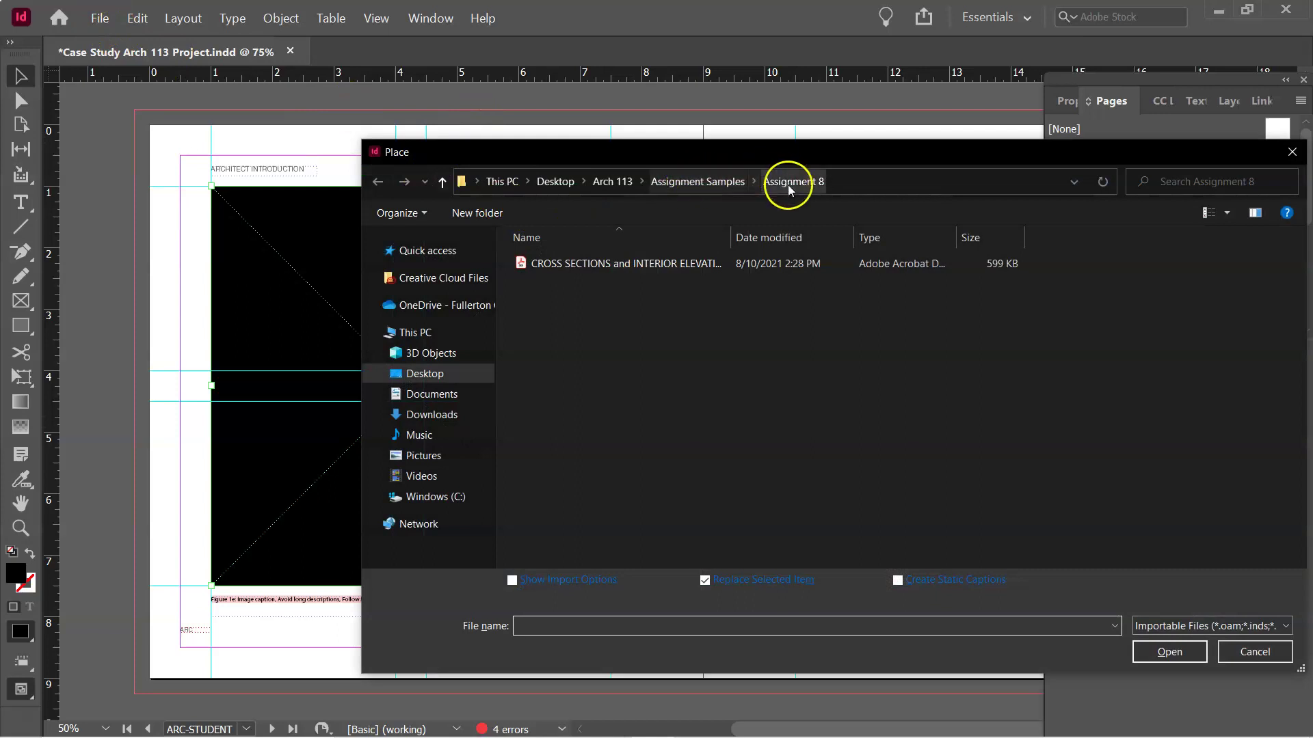
{"action": "left_click", "coordinate": [718, 182]}
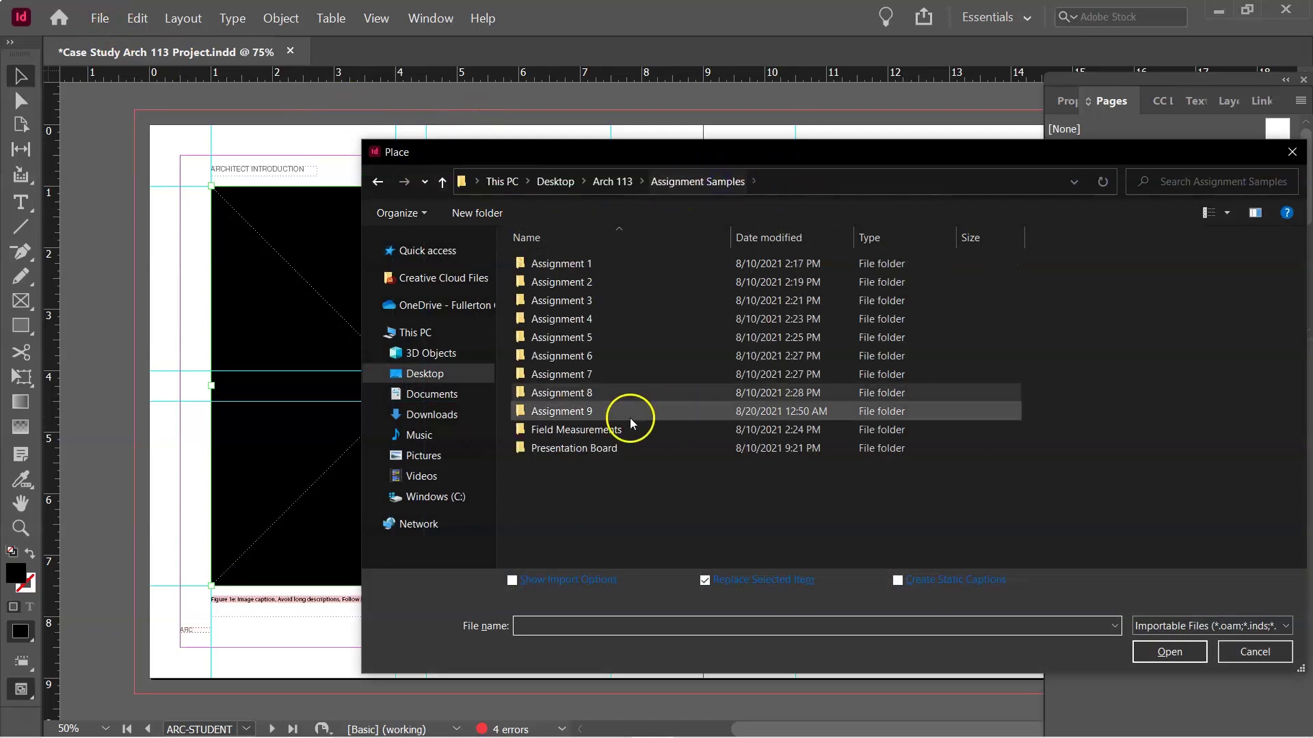
{"action": "left_click", "coordinate": [530, 373]}
{"action": "double_click", "coordinate": [524, 374]}
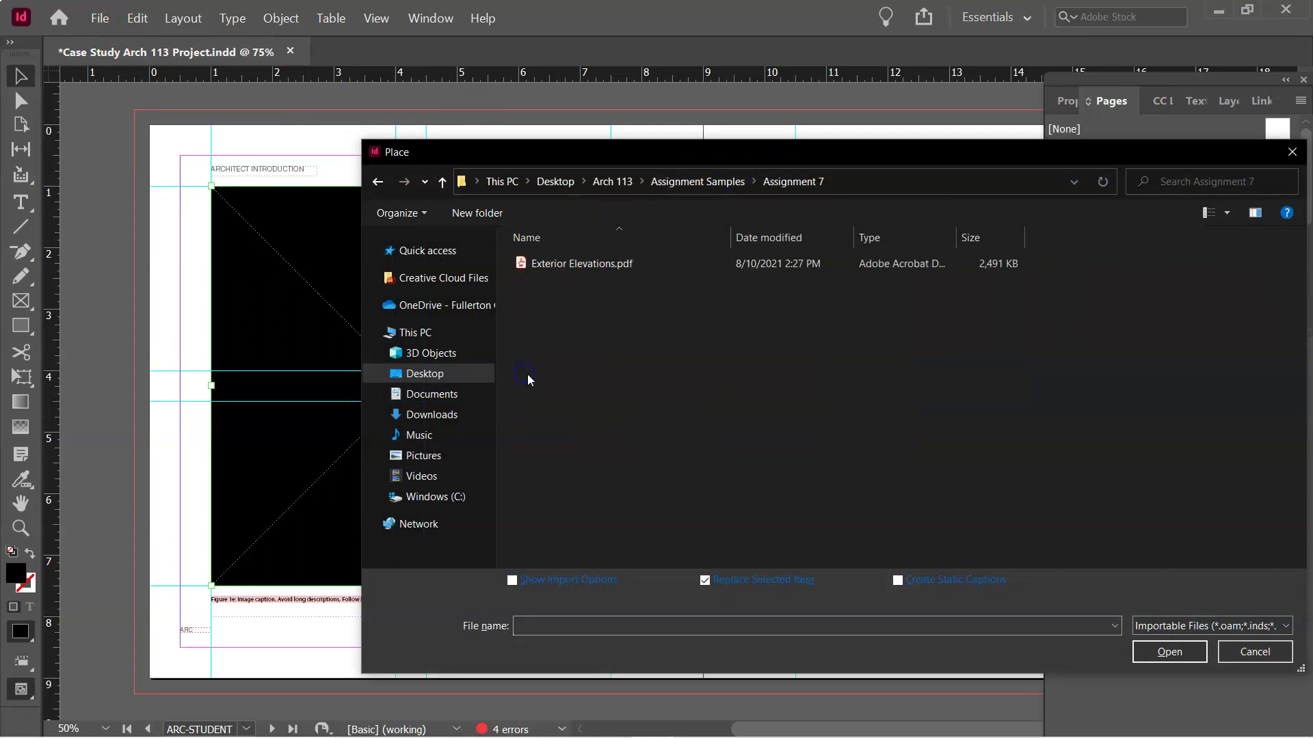
{"action": "left_click", "coordinate": [521, 263]}
{"action": "left_click", "coordinate": [1192, 651]}
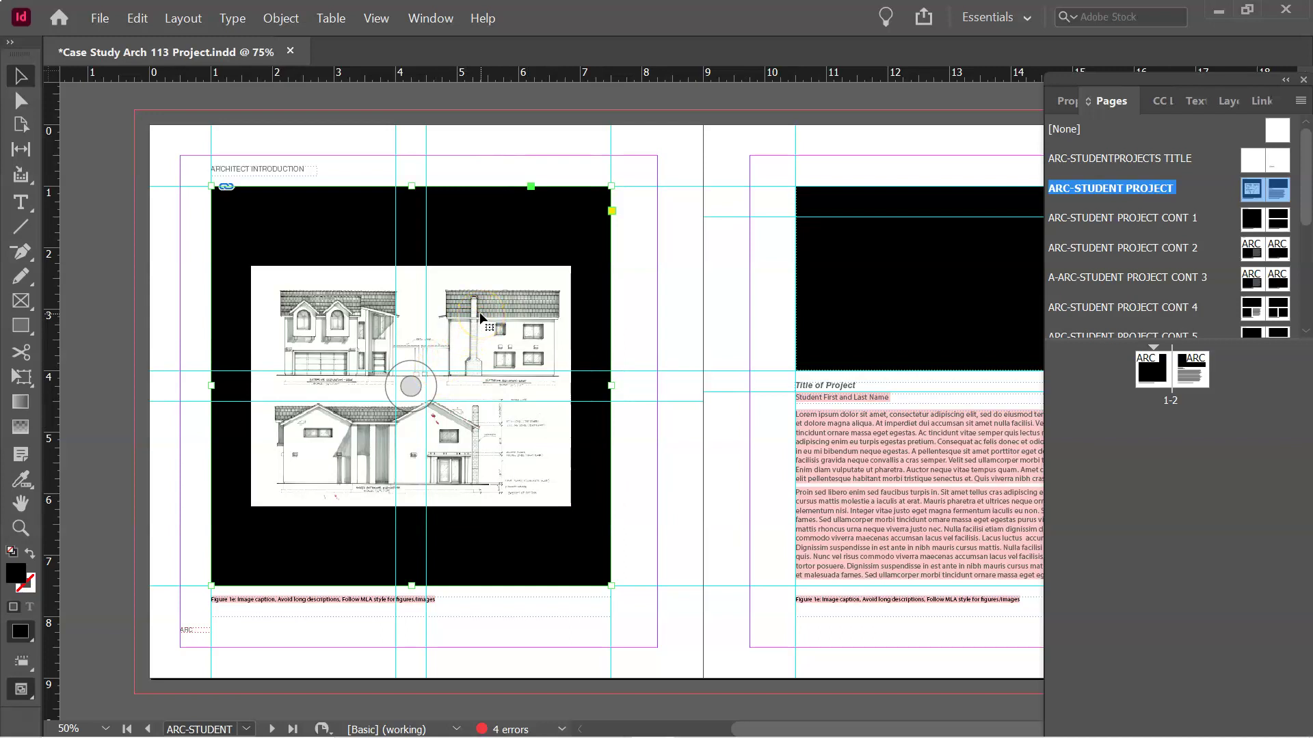
Fill the left page's frame proportionally with the elevations drawing and fit the frame to its content
{"action": "right_click", "coordinate": [480, 316]}
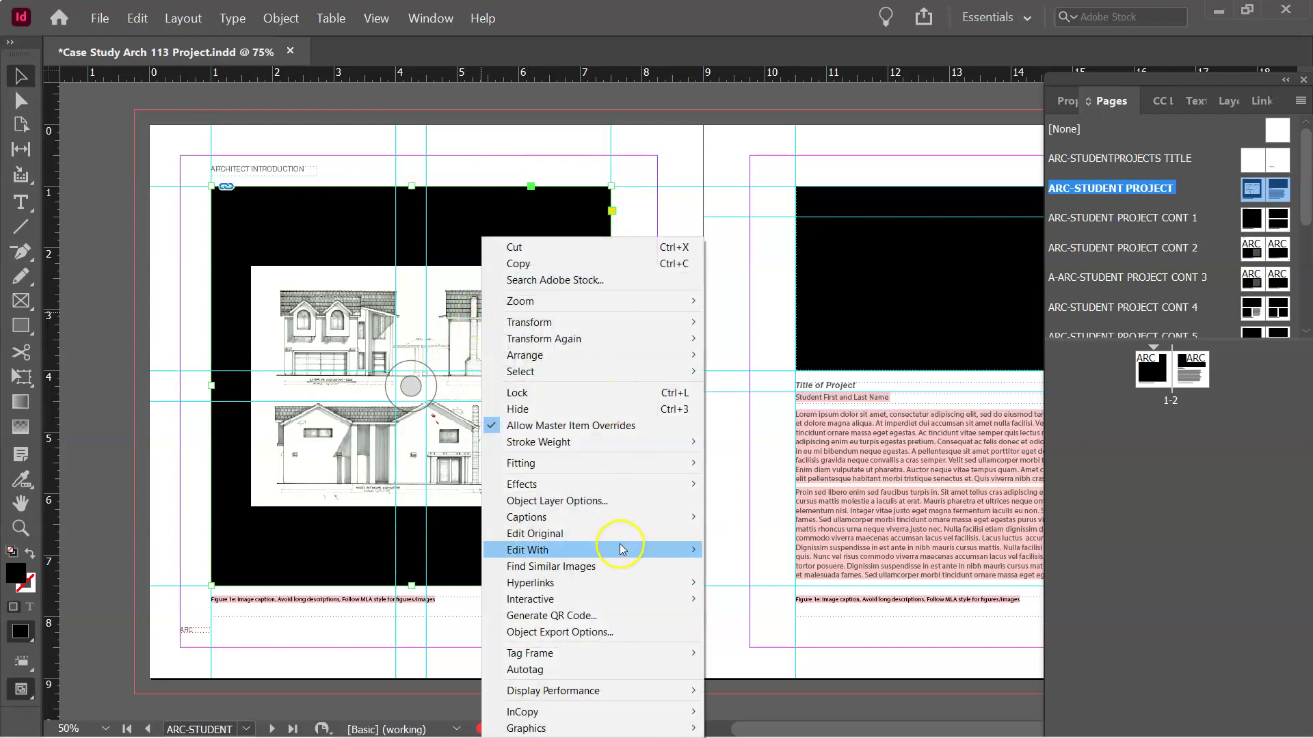
{"action": "mouse_move", "coordinate": [589, 462]}
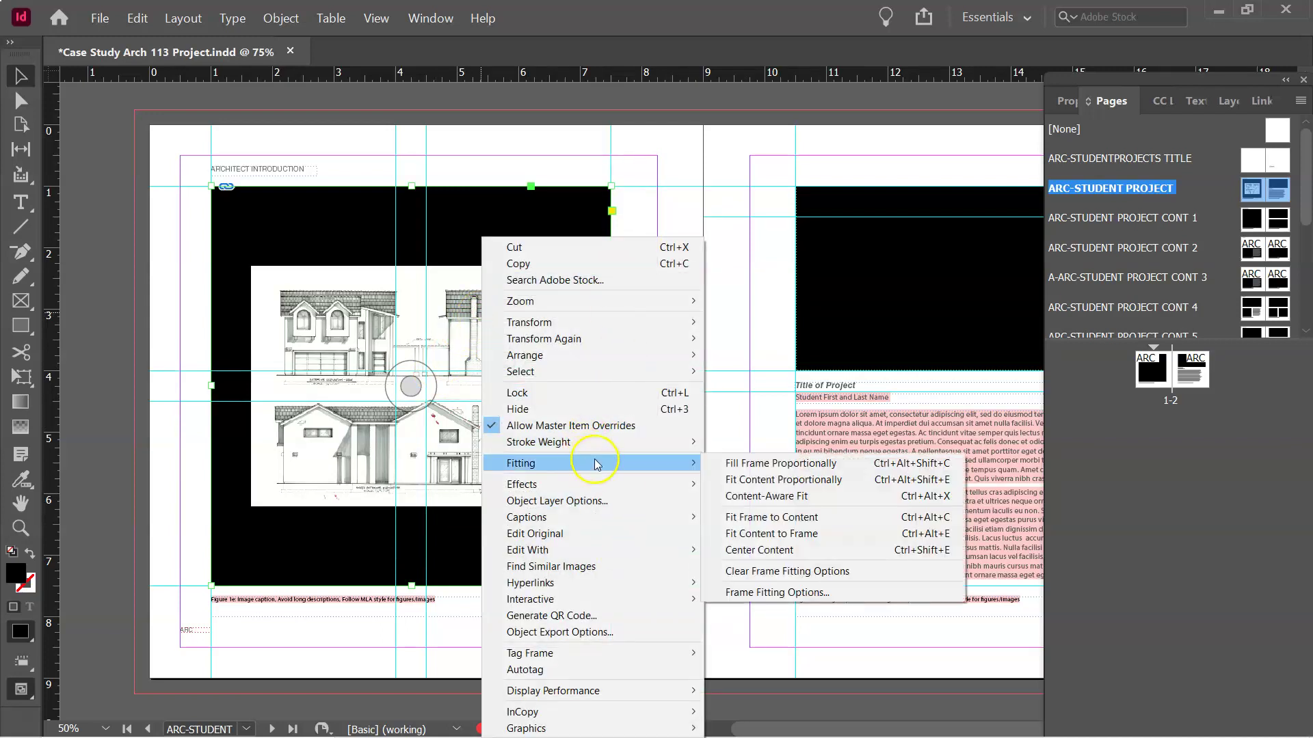
{"action": "left_click", "coordinate": [790, 466]}
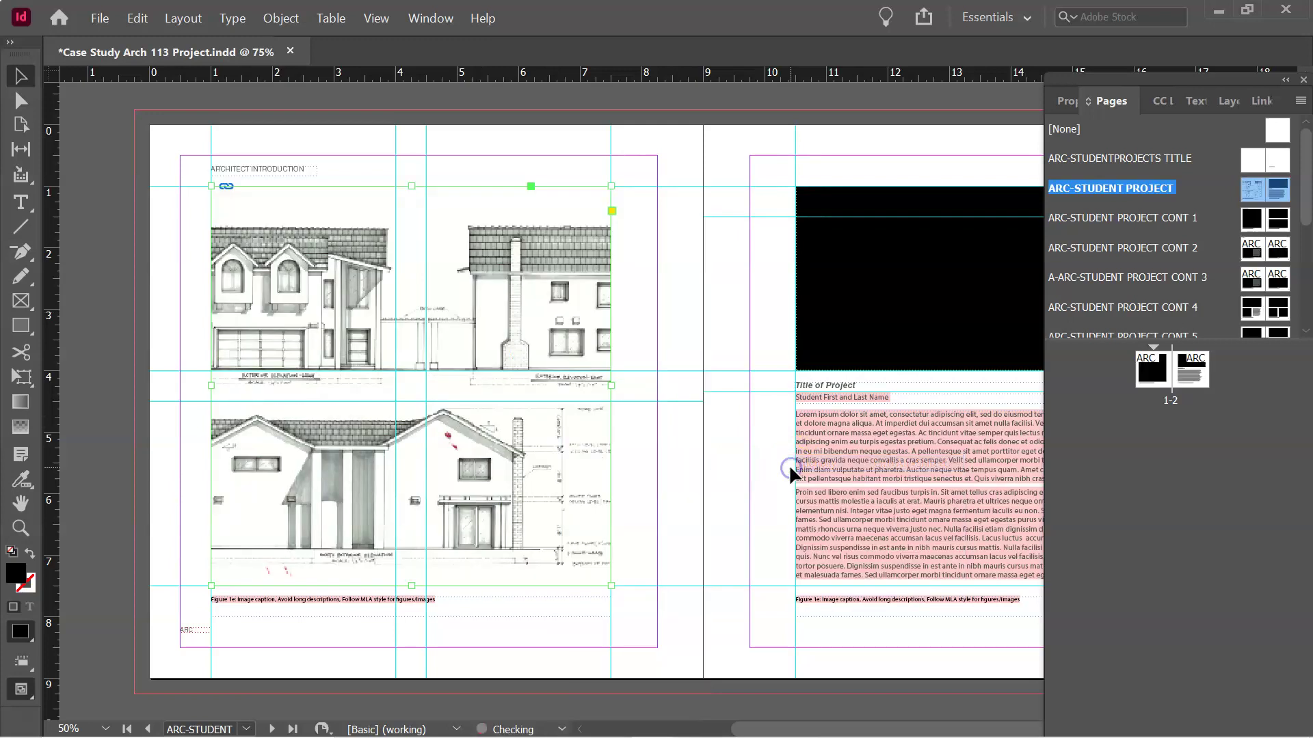
{"action": "right_click", "coordinate": [466, 332]}
{"action": "mouse_move", "coordinate": [578, 461]}
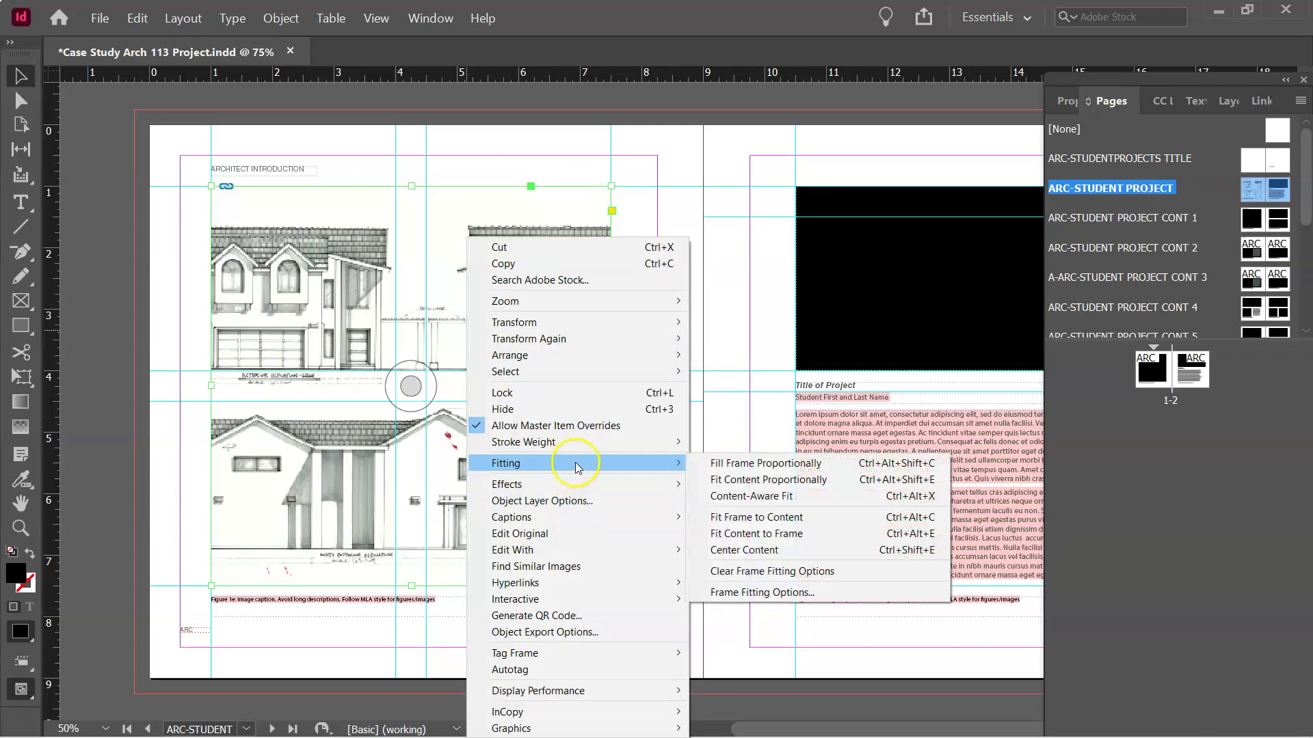
{"action": "left_click", "coordinate": [803, 521]}
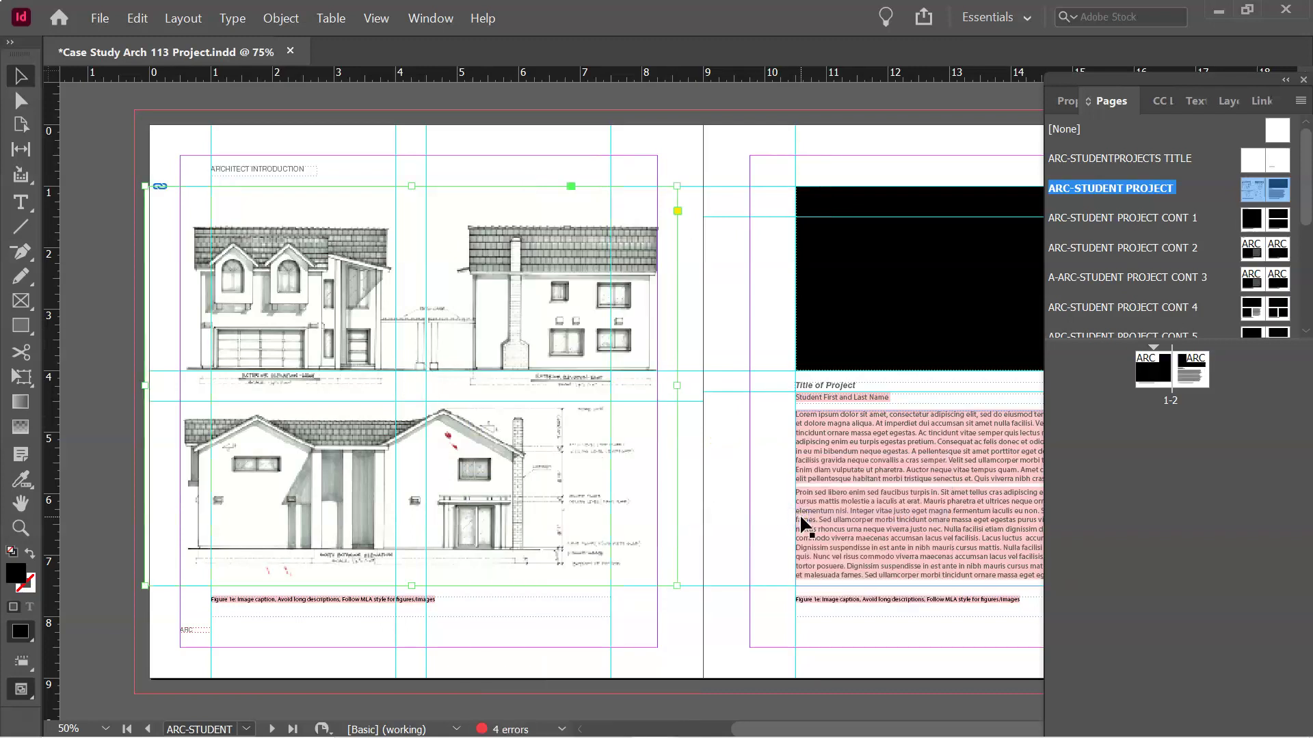
{"action": "left_click", "coordinate": [740, 358]}
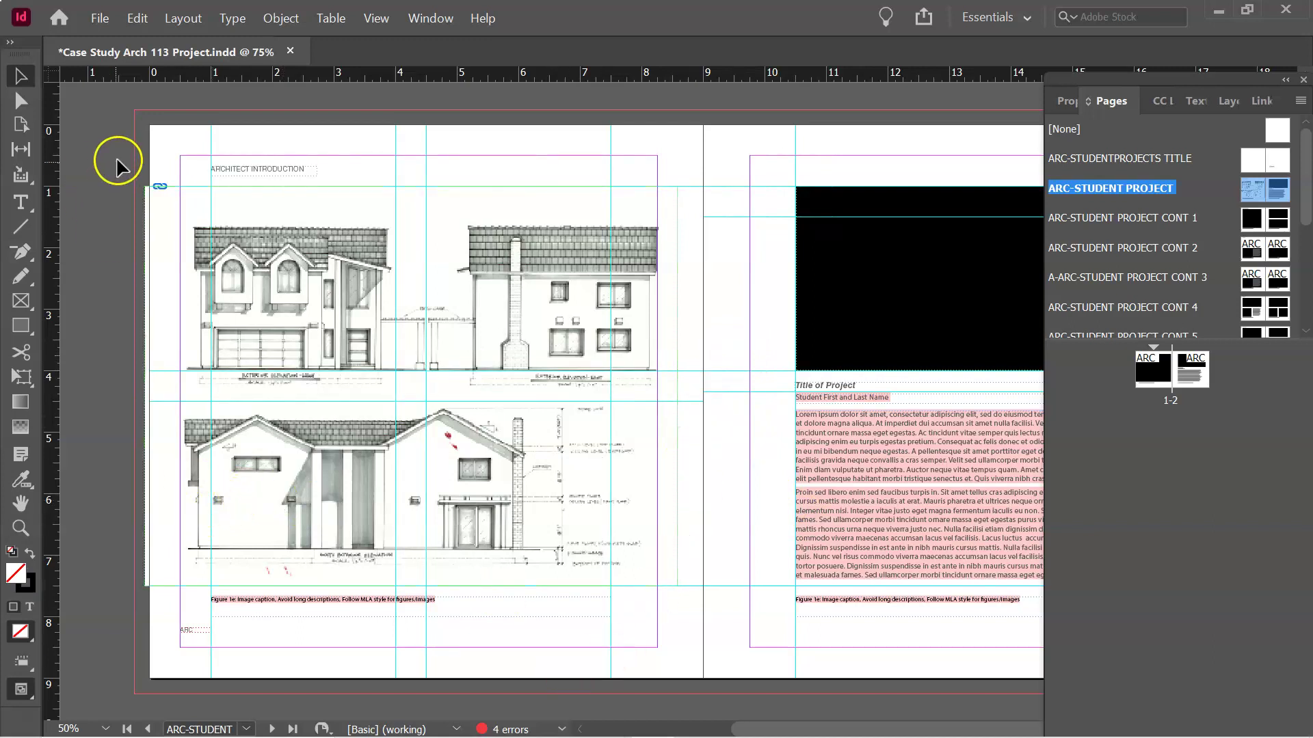
Place Exterior Elevations.pdf into the black image frame above the project title on the right page
{"action": "left_click_drag", "start_coordinate": [834, 726], "coordinate": [876, 726]}
{"action": "left_click", "coordinate": [760, 283]}
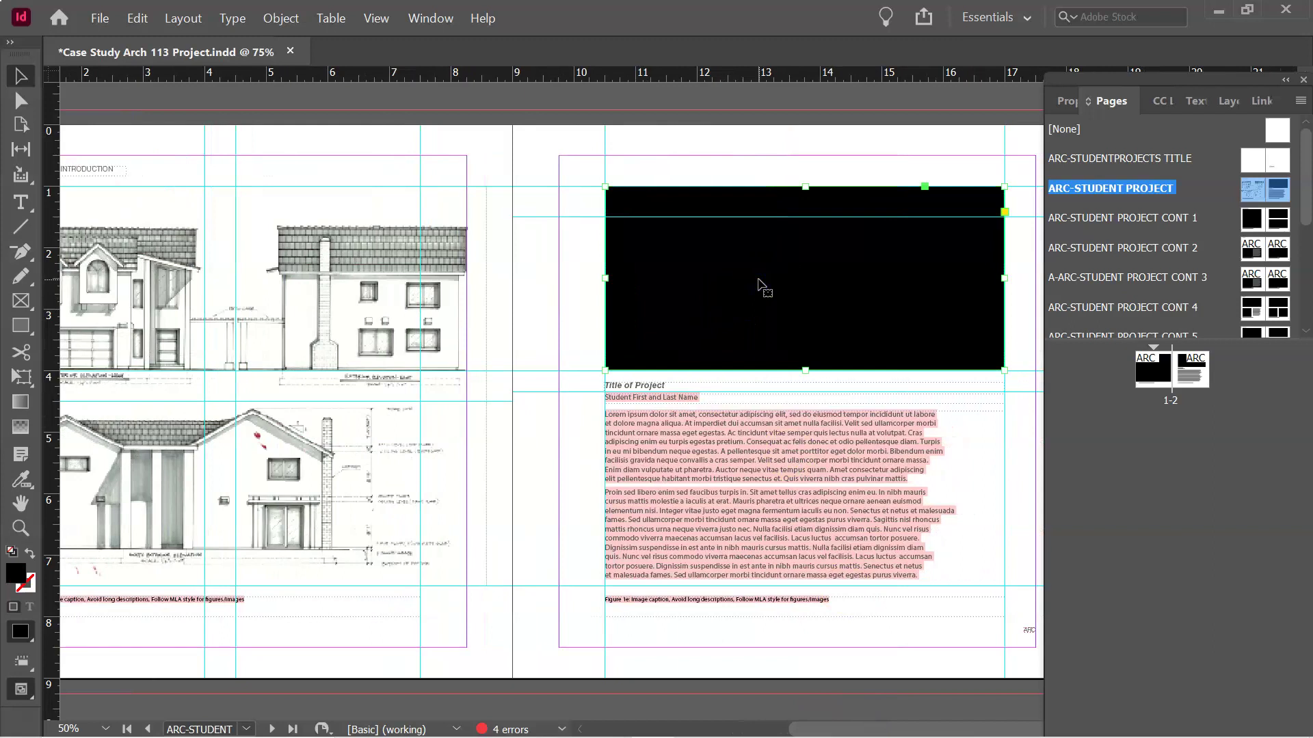
{"action": "key", "text": "ctrl+d"}
{"action": "left_click", "coordinate": [576, 267]}
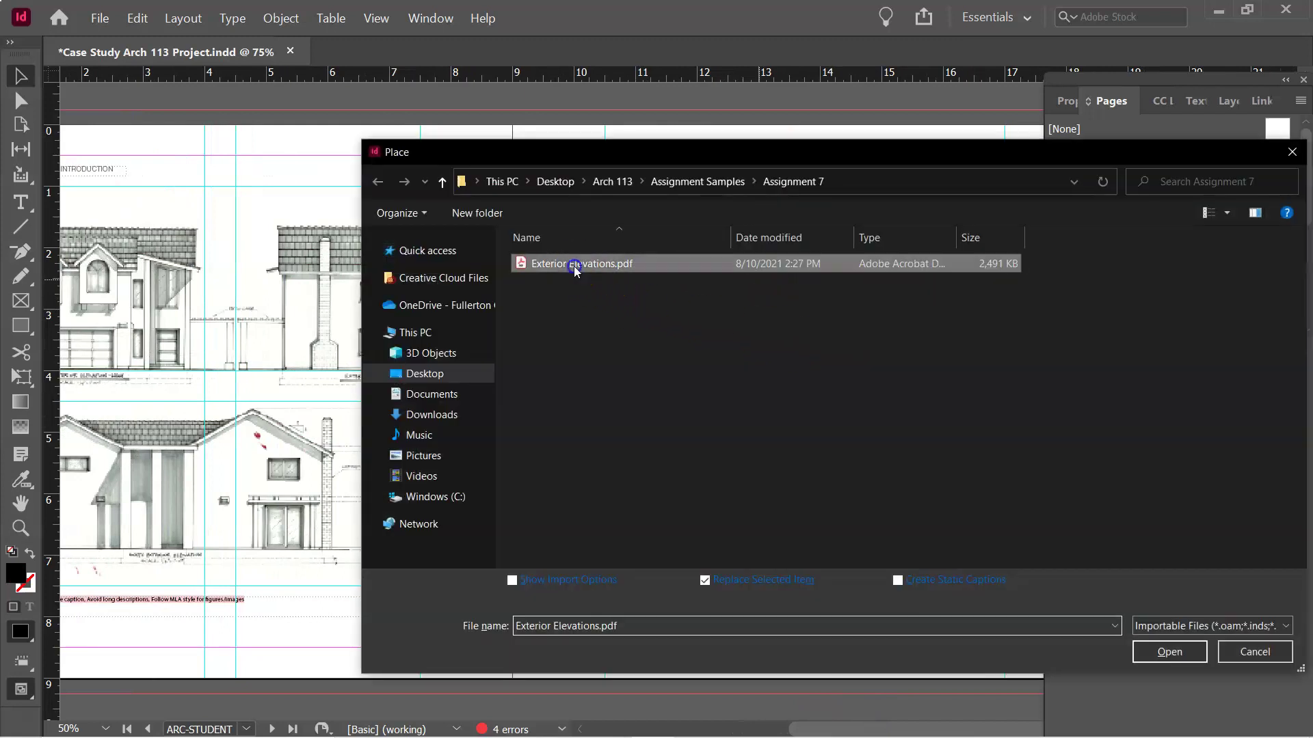
{"action": "left_click", "coordinate": [1169, 651]}
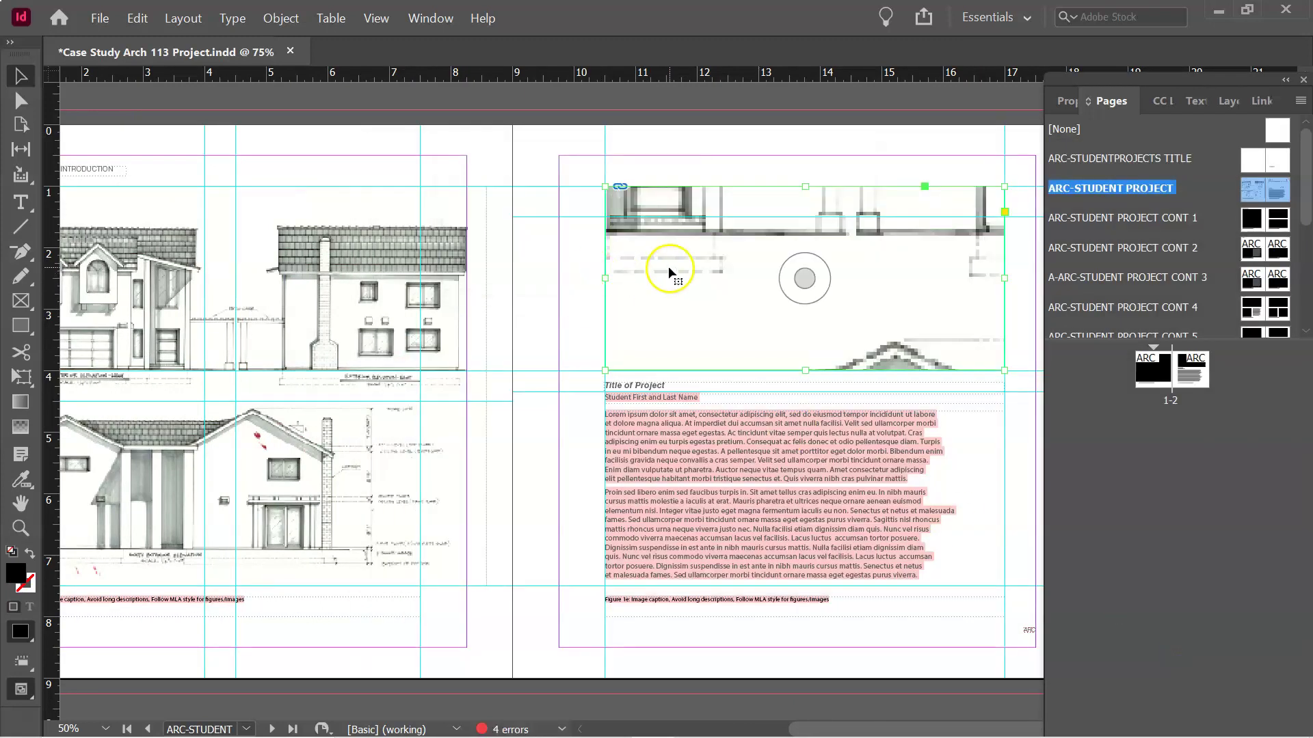
Try fitting the right page's image frame to its content, and undo the change
{"action": "right_click", "coordinate": [720, 252]}
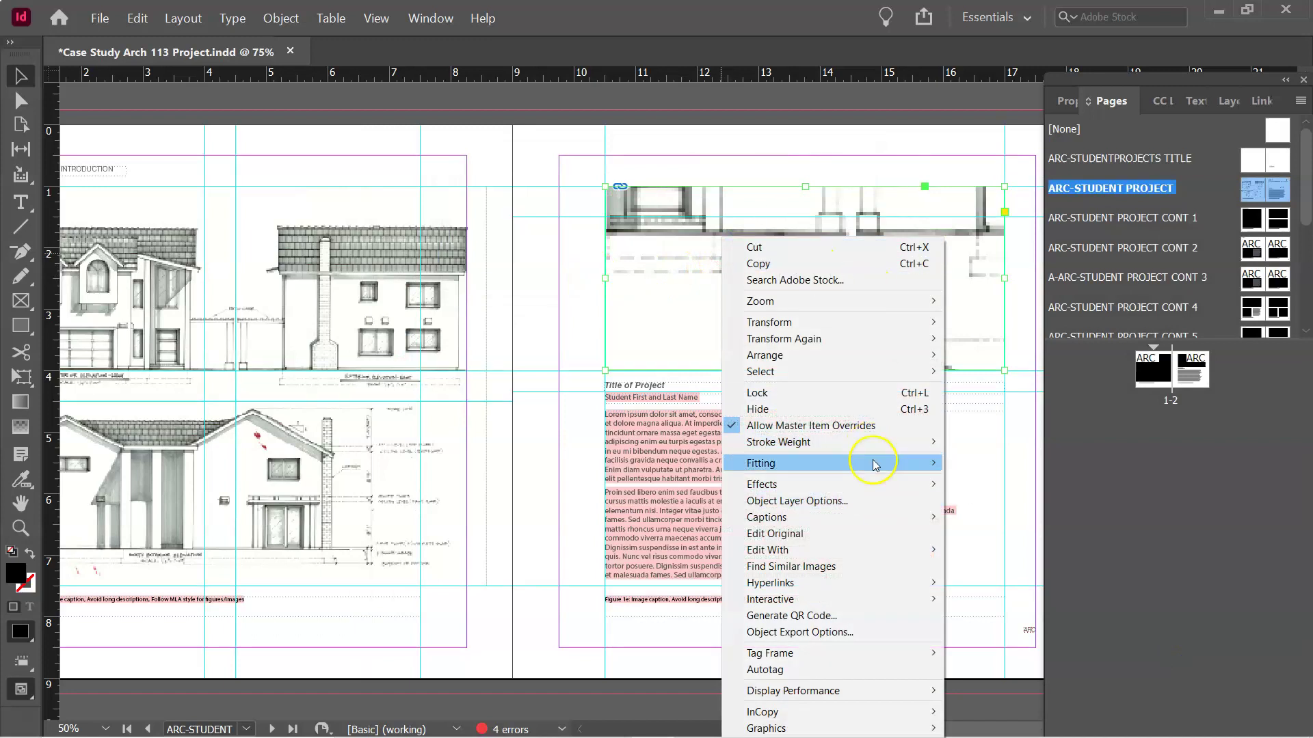
{"action": "mouse_move", "coordinate": [873, 460]}
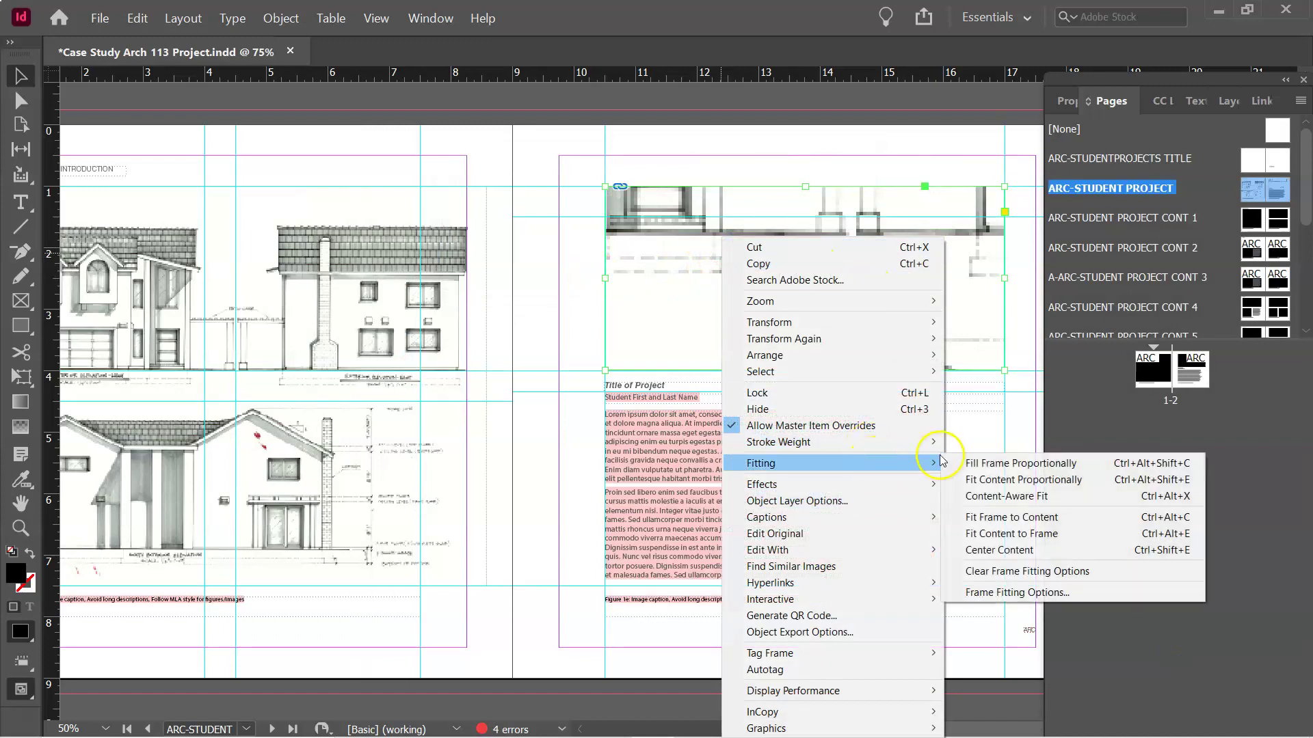
{"action": "left_click", "coordinate": [1025, 537]}
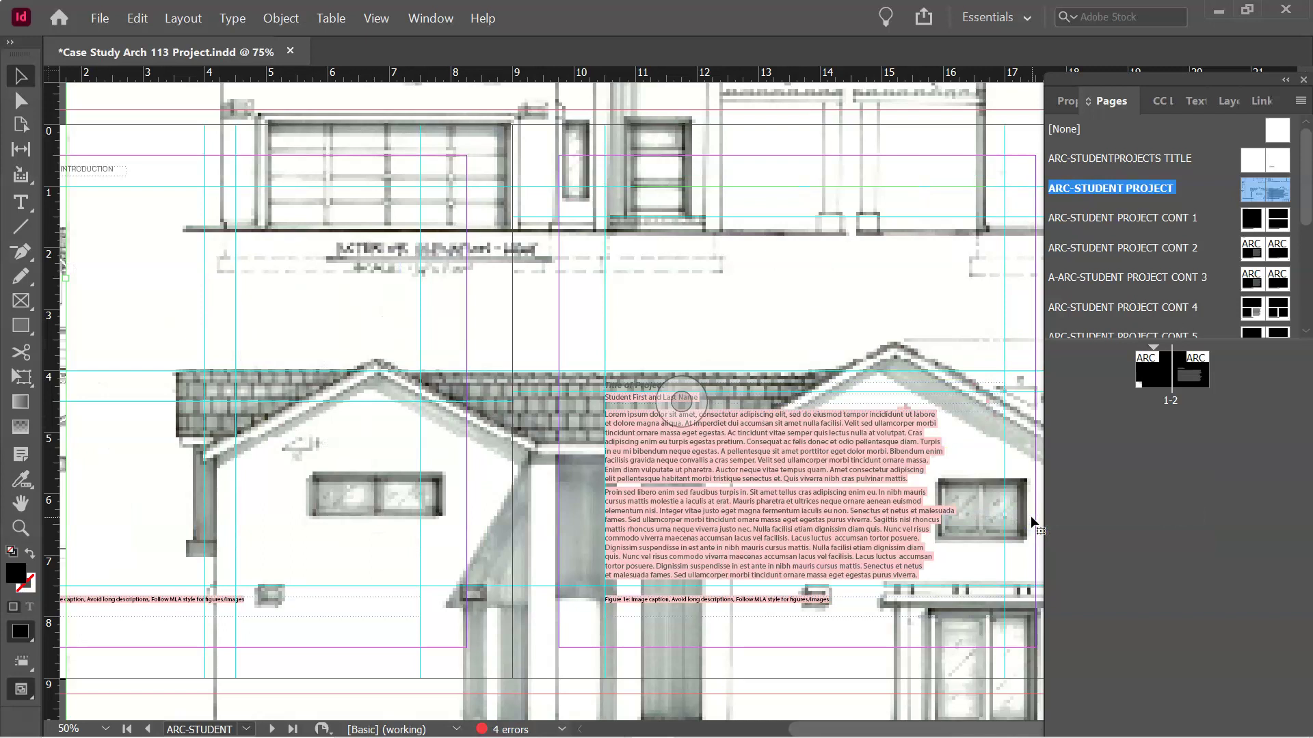
{"action": "key", "text": "ctrl+z"}
{"action": "key", "text": "ctrl+z"}
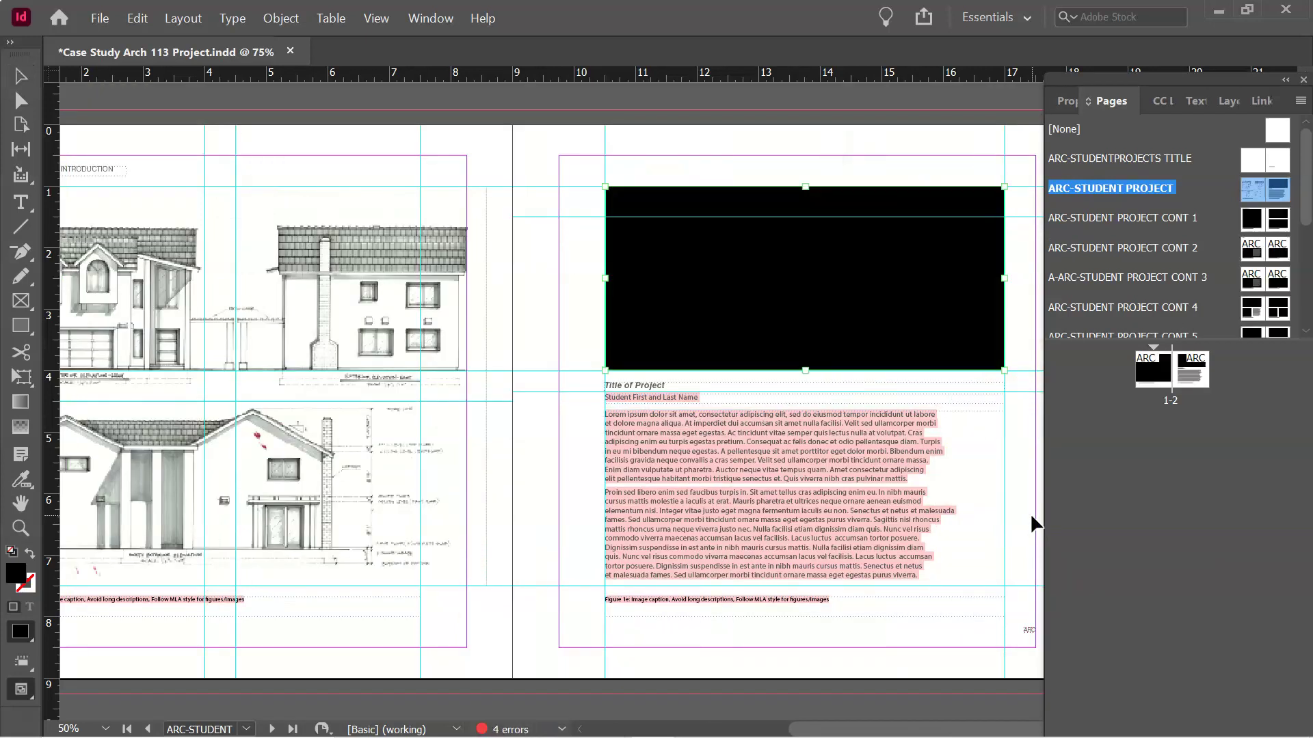
Restore the placed drawing in the right page's image frame and fit the content to the frame
{"action": "left_click", "coordinate": [626, 202]}
{"action": "right_click", "coordinate": [771, 235]}
{"action": "mouse_move", "coordinate": [931, 443]}
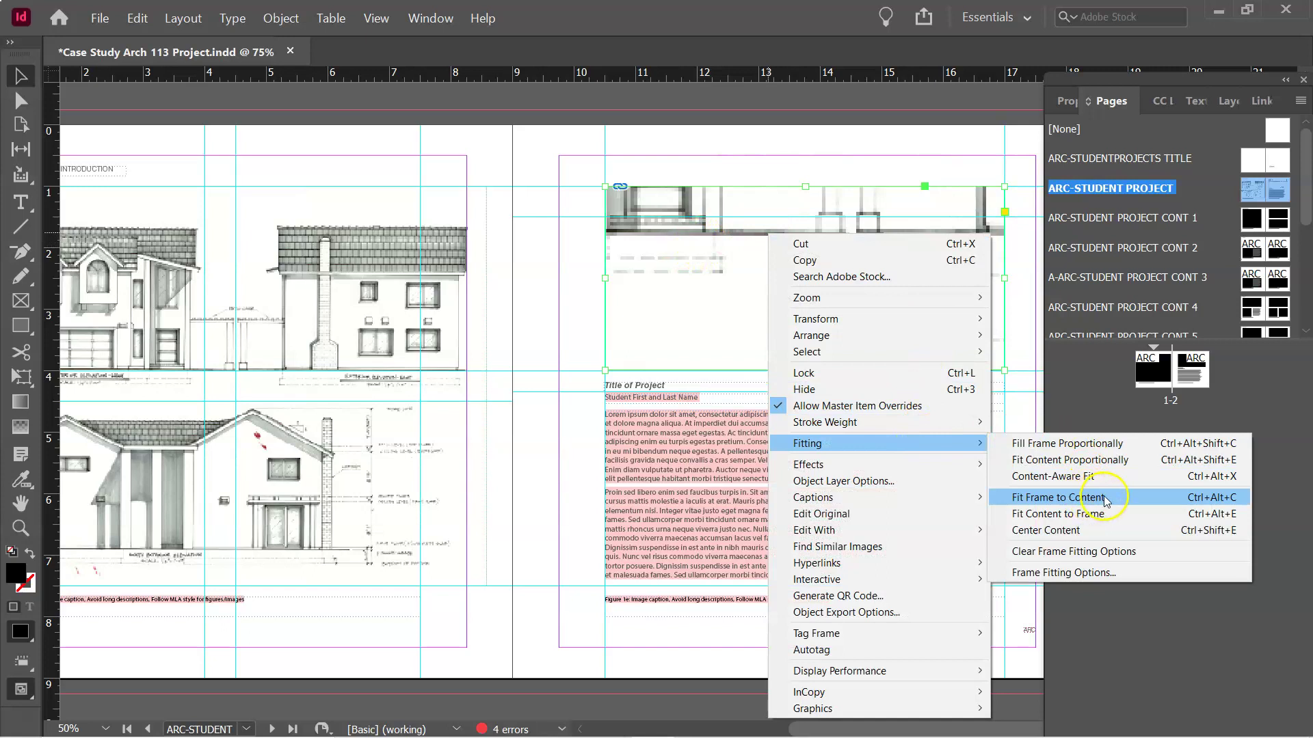
{"action": "left_click", "coordinate": [1091, 519]}
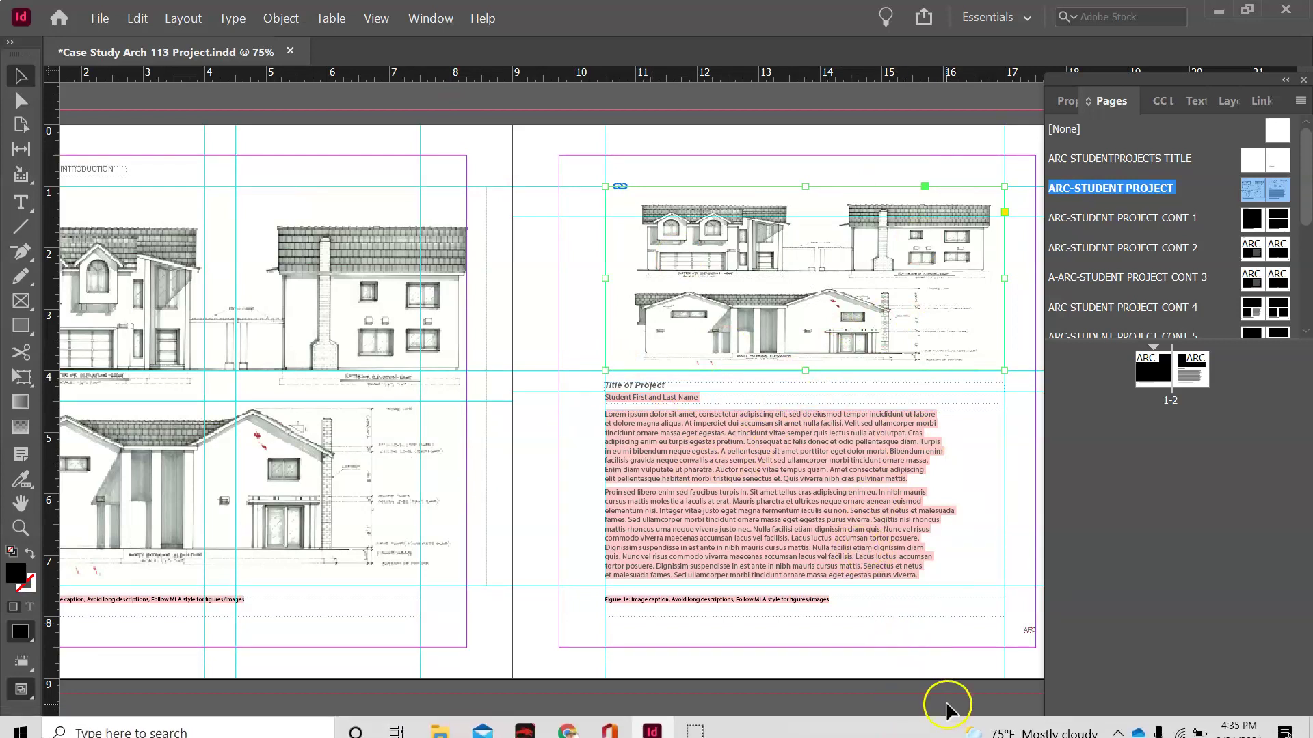
Open the ARC-STUDENT PROJECT CONT 1 through CONT 4 master spreads in turn to review their image and text layouts
{"action": "mouse_move", "coordinate": [931, 730]}
{"action": "left_mouse_down"}
{"action": "mouse_move", "coordinate": [879, 721]}
{"action": "mouse_move", "coordinate": [922, 718]}
{"action": "left_mouse_up"}
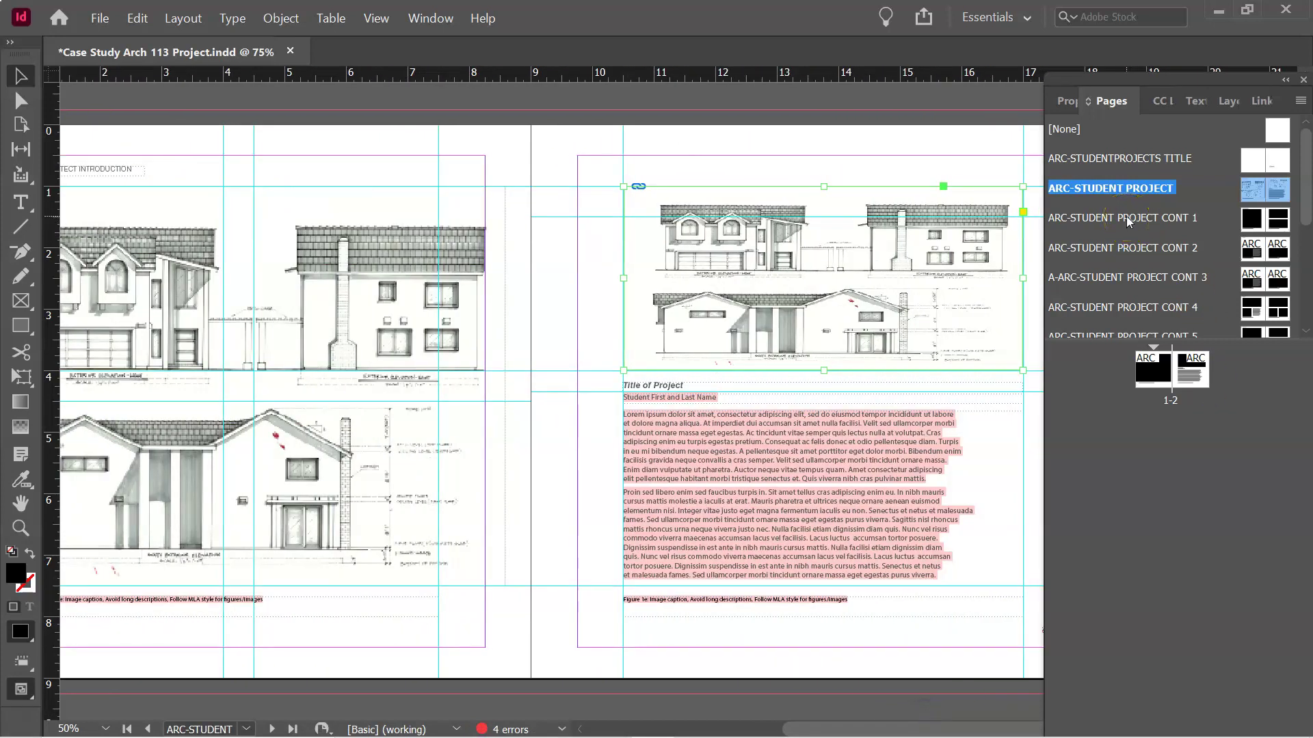
{"action": "double_click", "coordinate": [1128, 219]}
{"action": "left_click", "coordinate": [1128, 247]}
{"action": "double_click", "coordinate": [1128, 248]}
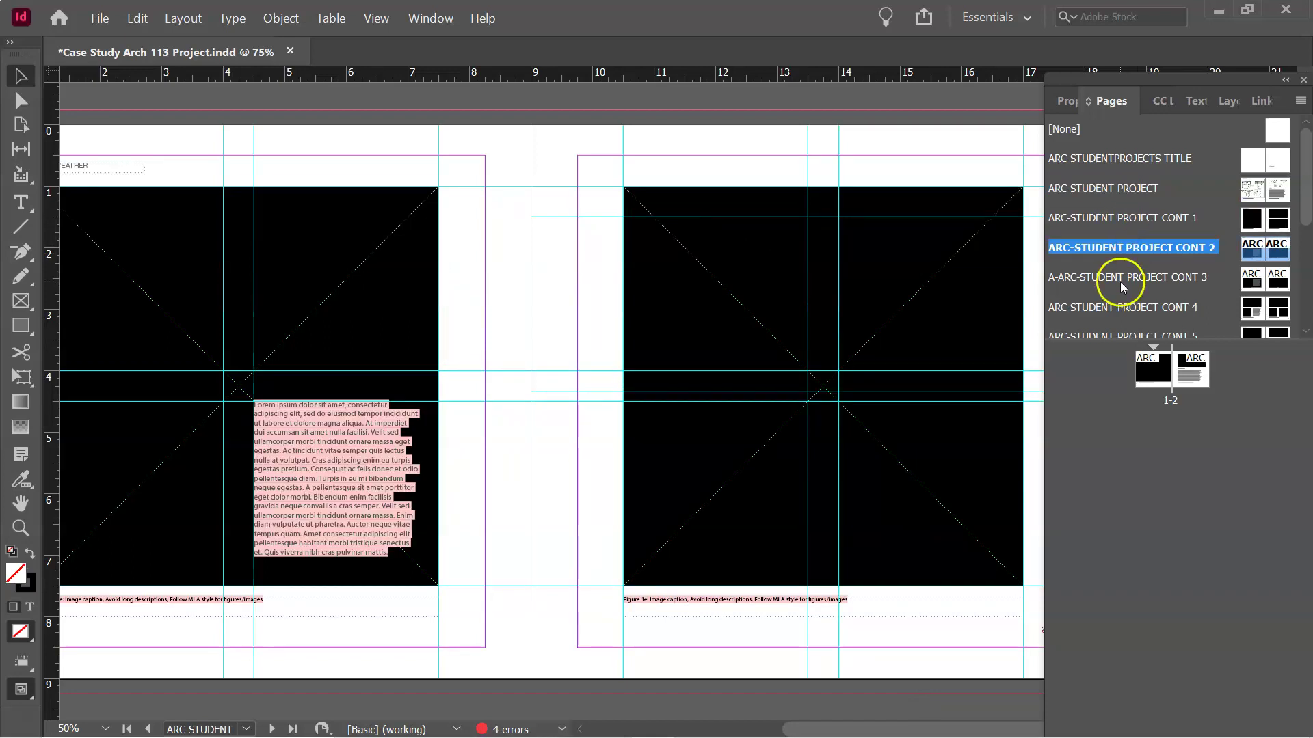
{"action": "double_click", "coordinate": [1121, 279]}
{"action": "scroll", "coordinate": [1121, 281], "scroll_direction": "down", "scroll_amount": 2}
{"action": "double_click", "coordinate": [1114, 226]}
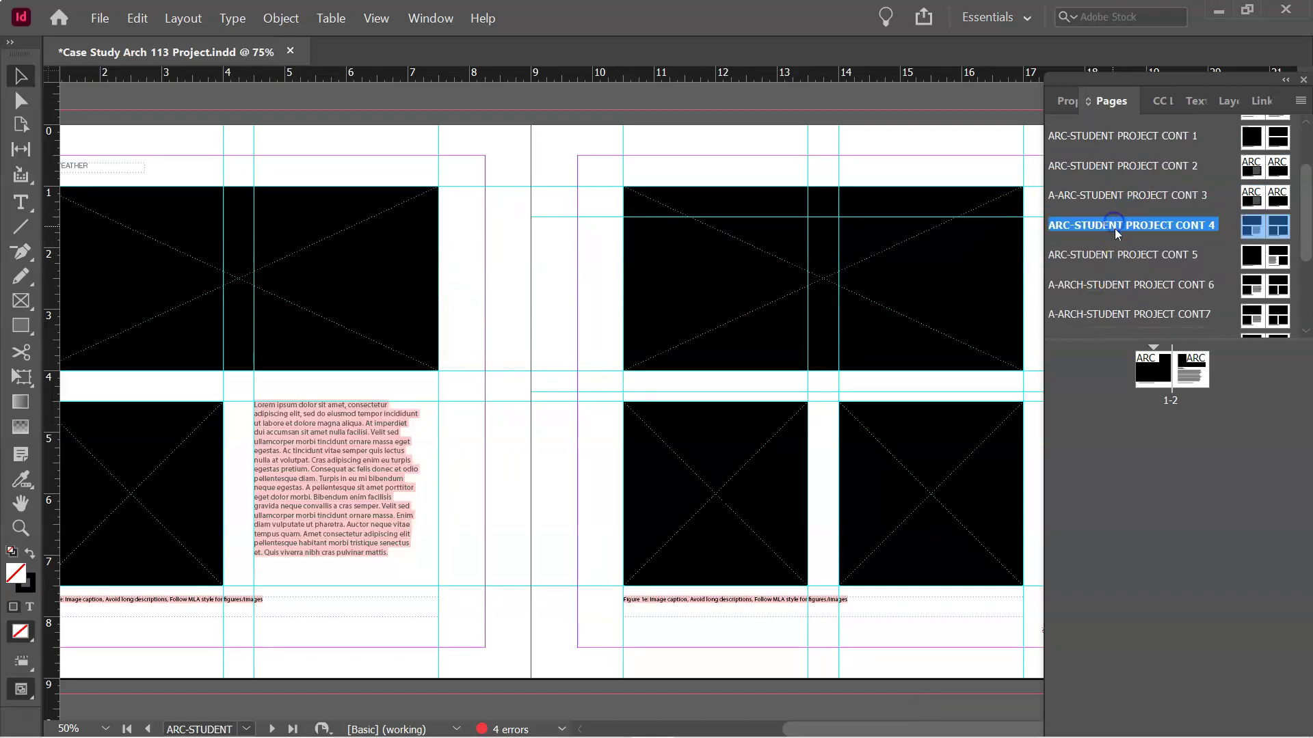
Open the master spreads from ARC-STUDENT PROJECT CONT 5 through the last B-ARCH-STUDENT PROJECT spread in turn to review their image and text layouts
{"action": "scroll", "coordinate": [1114, 228], "scroll_direction": "down", "scroll_amount": 2}
{"action": "double_click", "coordinate": [1114, 226]}
{"action": "scroll", "coordinate": [1114, 227], "scroll_direction": "down", "scroll_amount": 1}
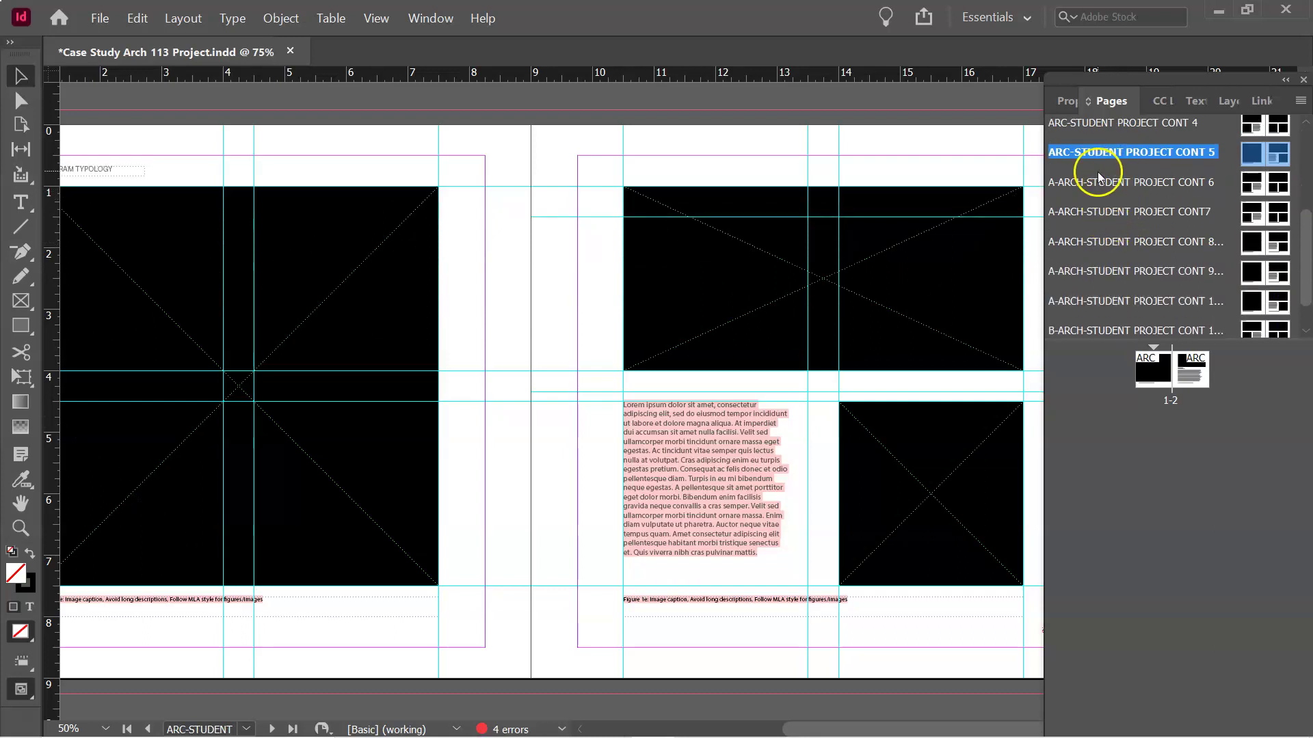
{"action": "double_click", "coordinate": [1093, 181]}
{"action": "double_click", "coordinate": [1097, 212]}
{"action": "scroll", "coordinate": [1097, 212], "scroll_direction": "down", "scroll_amount": 1}
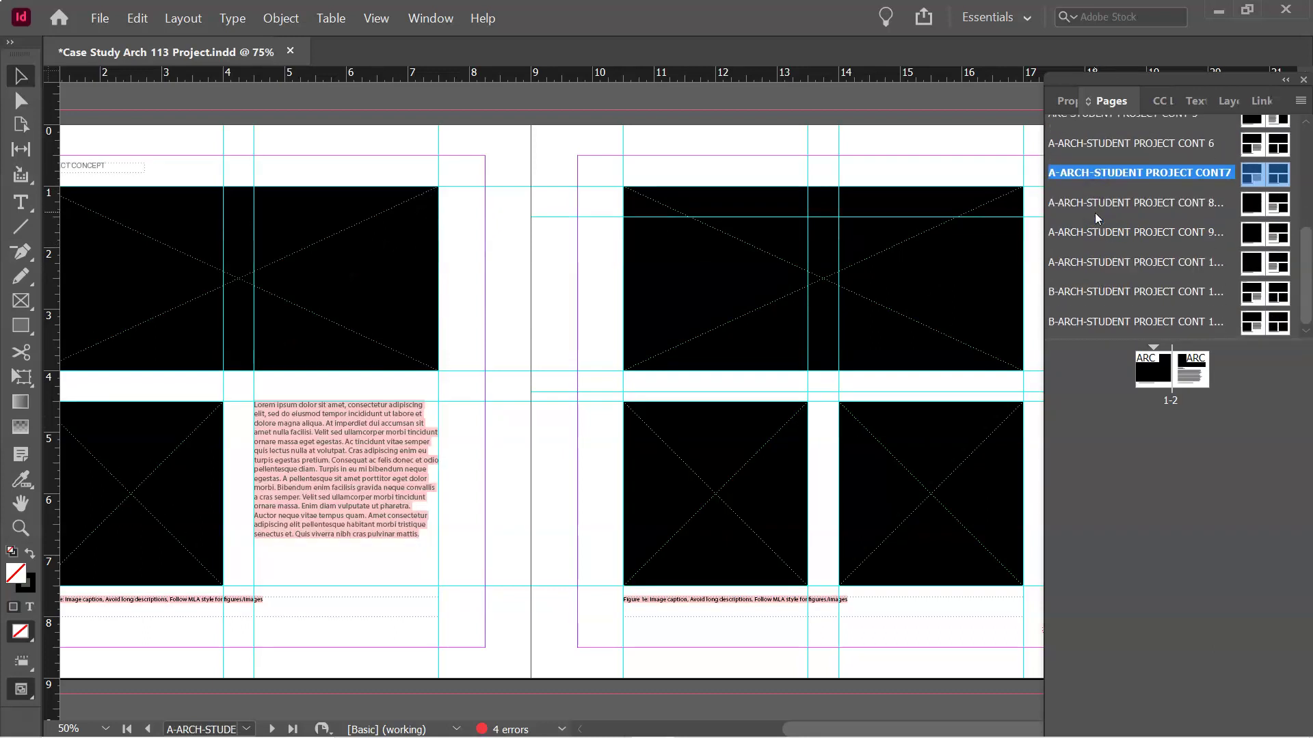
{"action": "double_click", "coordinate": [1094, 212]}
{"action": "left_click", "coordinate": [1096, 233]}
{"action": "double_click", "coordinate": [1096, 233]}
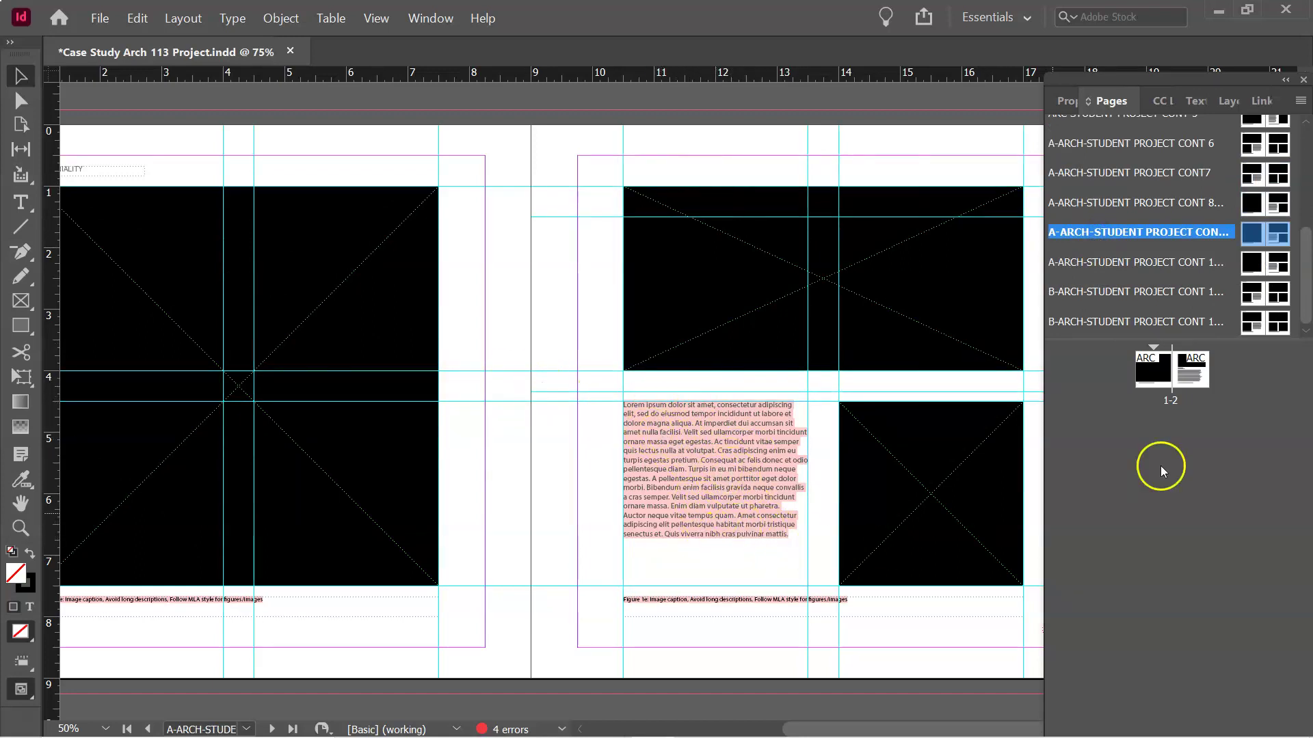
{"action": "double_click", "coordinate": [1114, 262]}
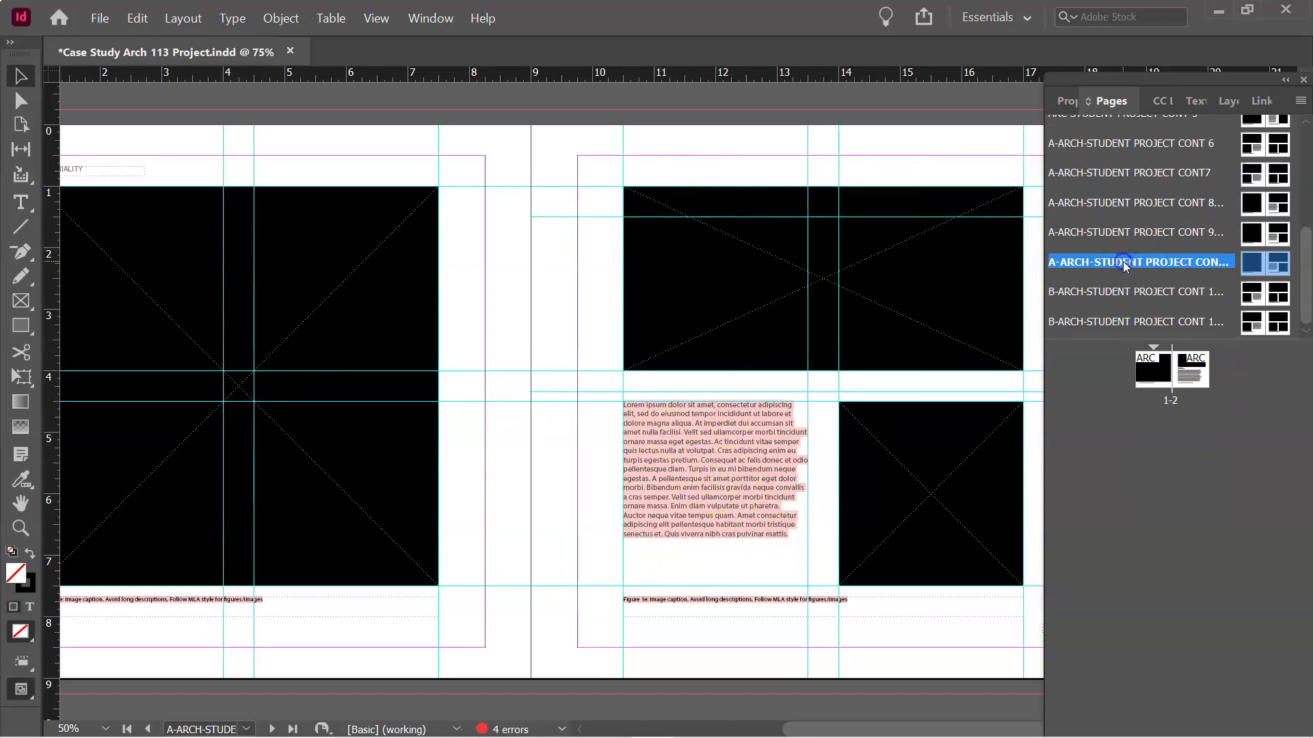
{"action": "double_click", "coordinate": [1092, 290]}
{"action": "left_click", "coordinate": [1089, 318]}
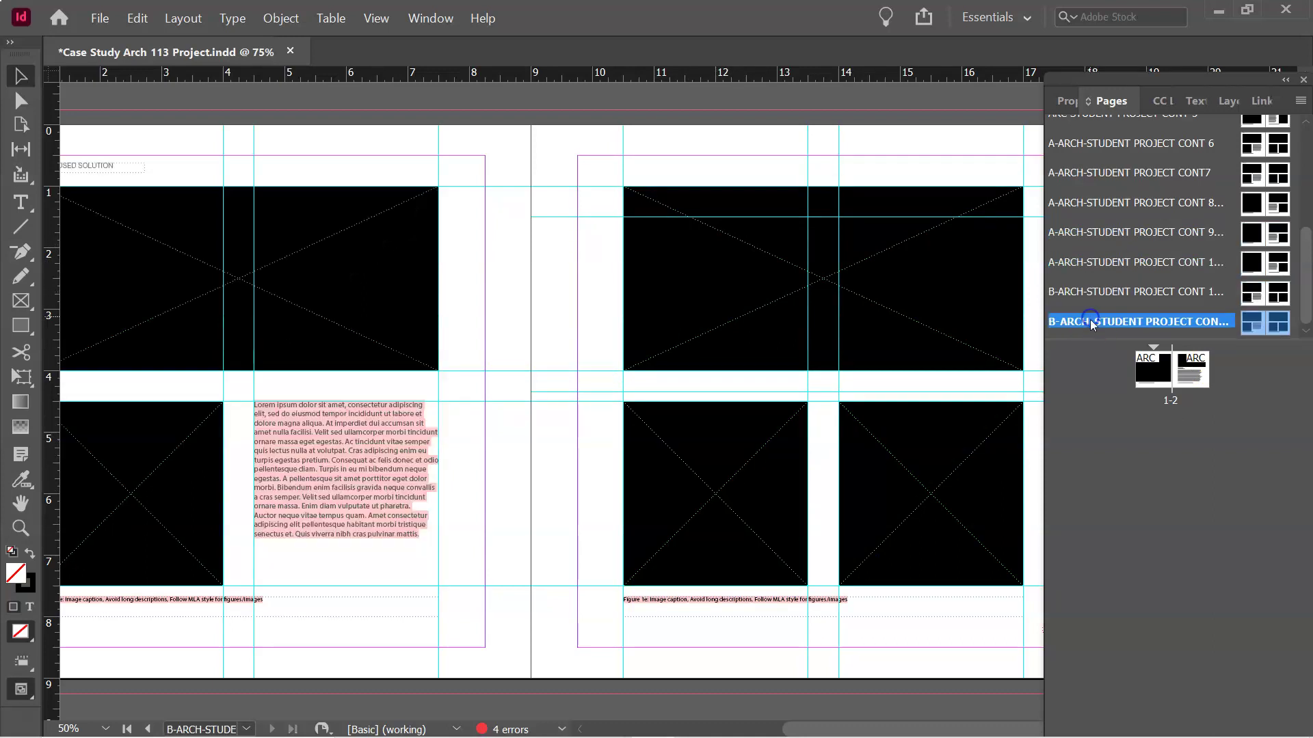
Examine the frame layout across both pages of the PROPOSED SOLUTION master spread
{"action": "left_click_drag", "start_coordinate": [897, 731], "coordinate": [814, 731]}
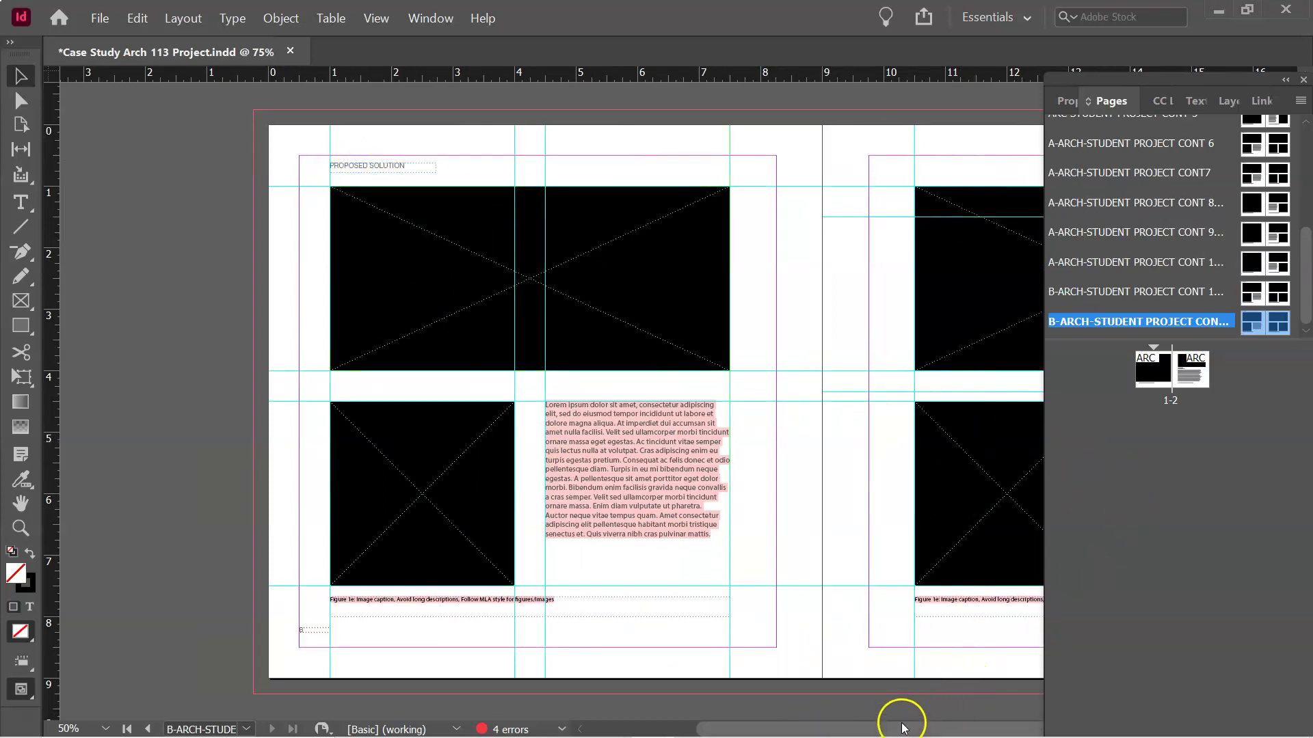
{"action": "left_click_drag", "start_coordinate": [900, 730], "coordinate": [962, 726]}
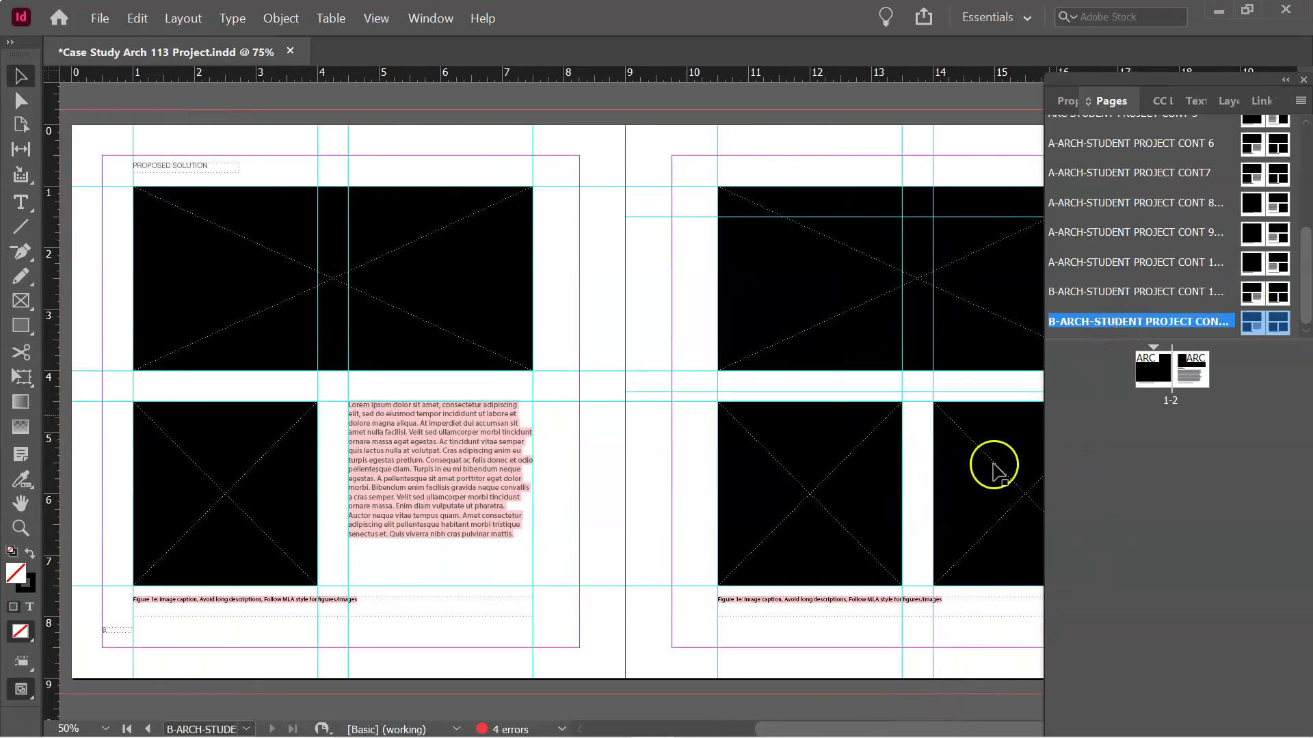
{"action": "mouse_move", "coordinate": [829, 718]}
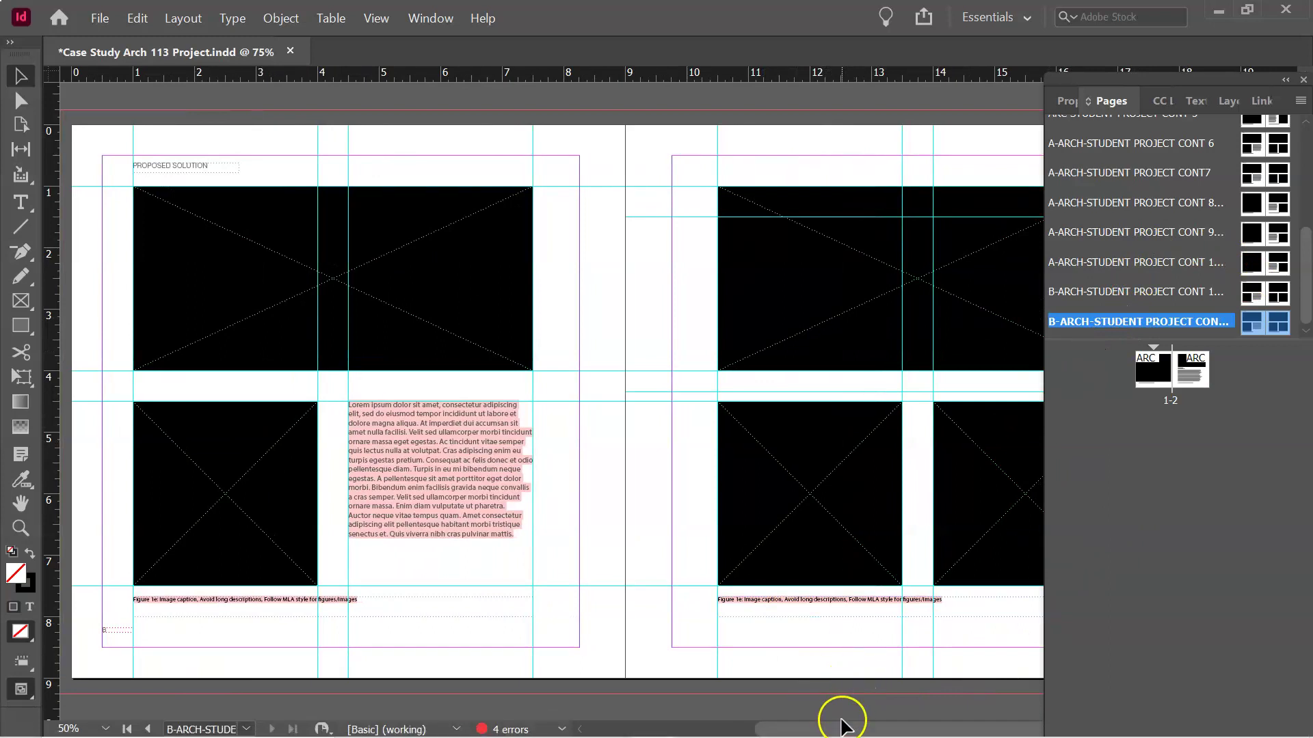
{"action": "left_click_drag", "start_coordinate": [841, 726], "coordinate": [624, 726]}
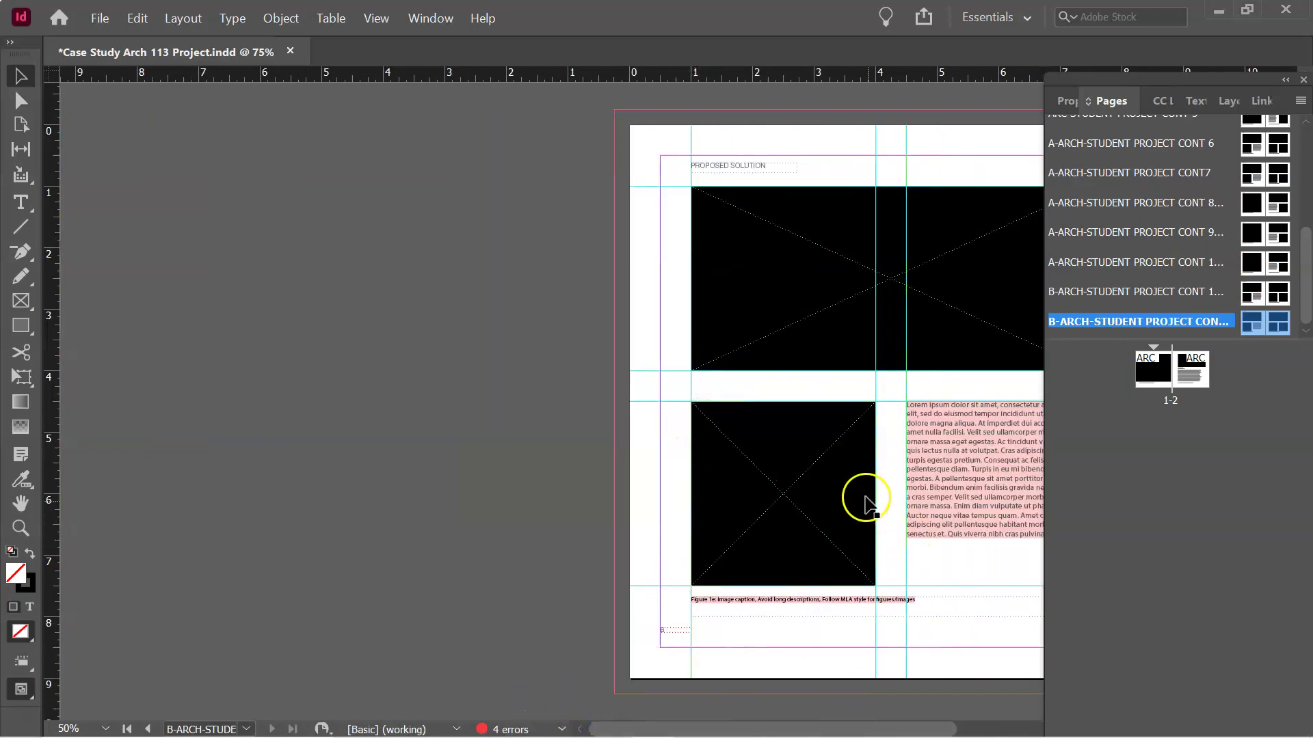
{"action": "left_click_drag", "start_coordinate": [741, 732], "coordinate": [928, 731]}
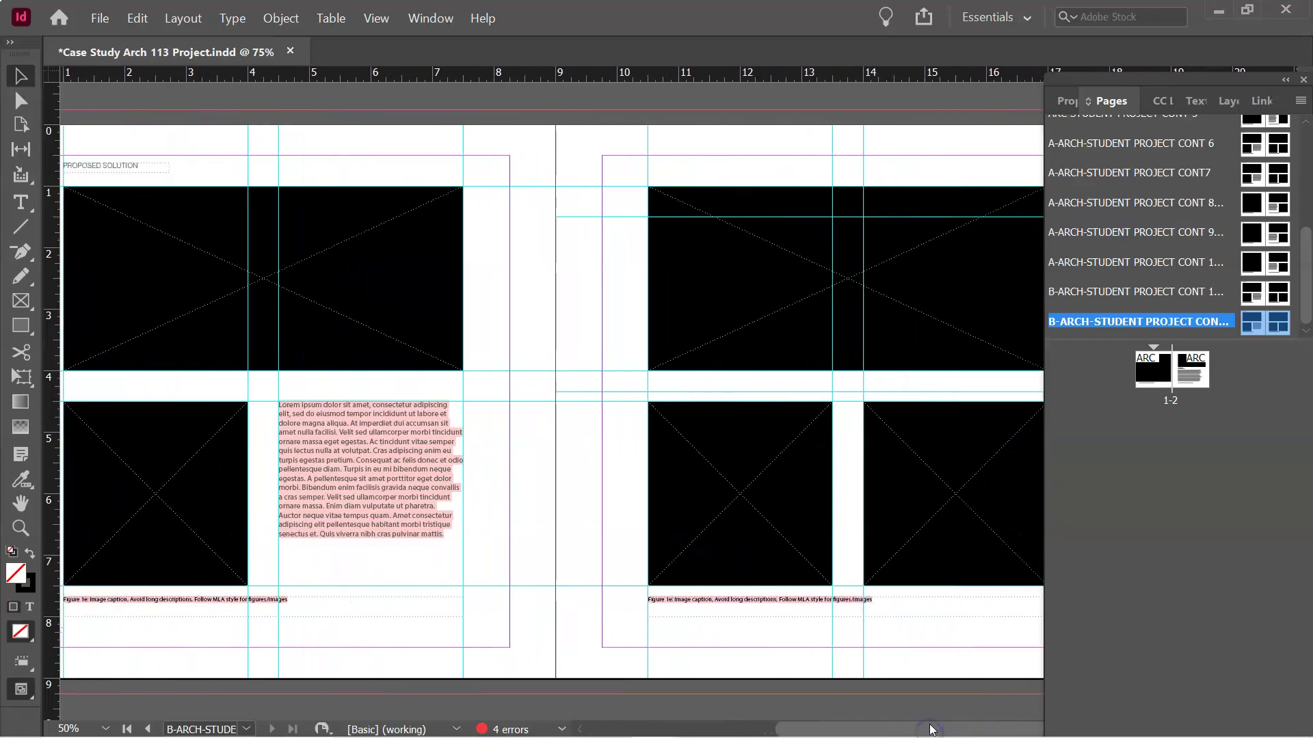